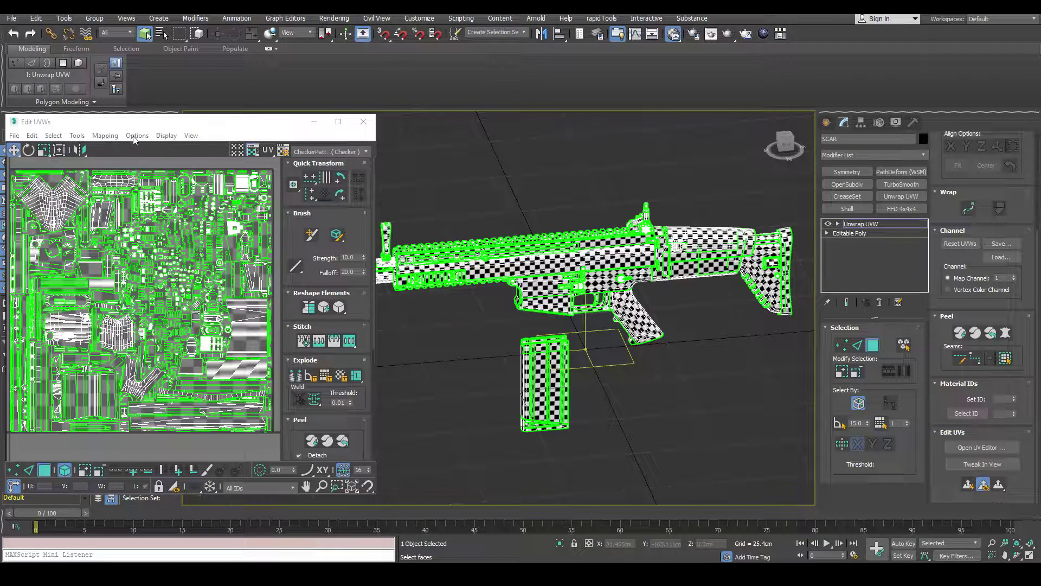
pyautogui.moveTo(115, 120); pyautogui.dragTo(111, 123)
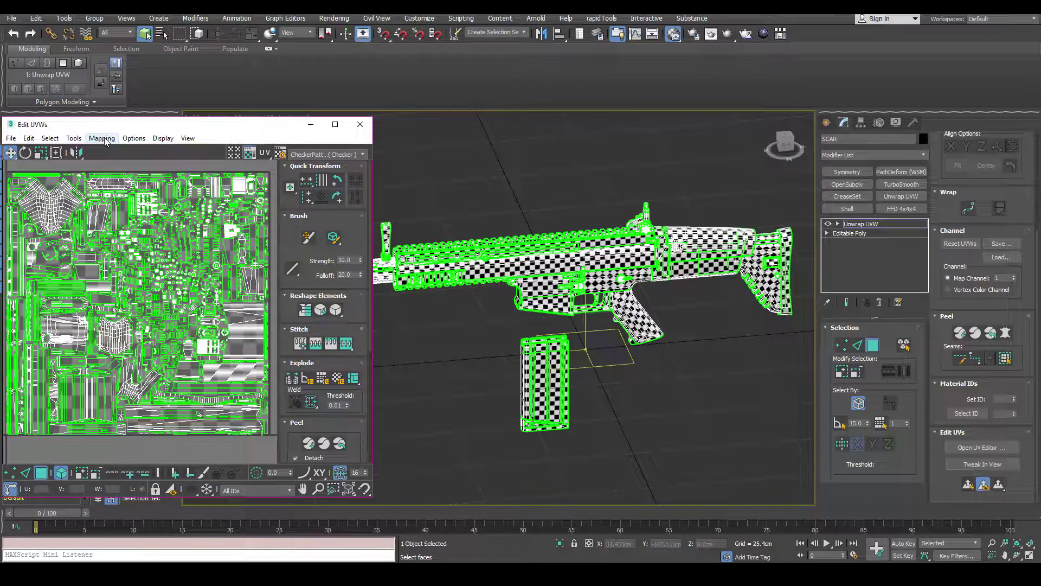
pyautogui.click(103, 138)
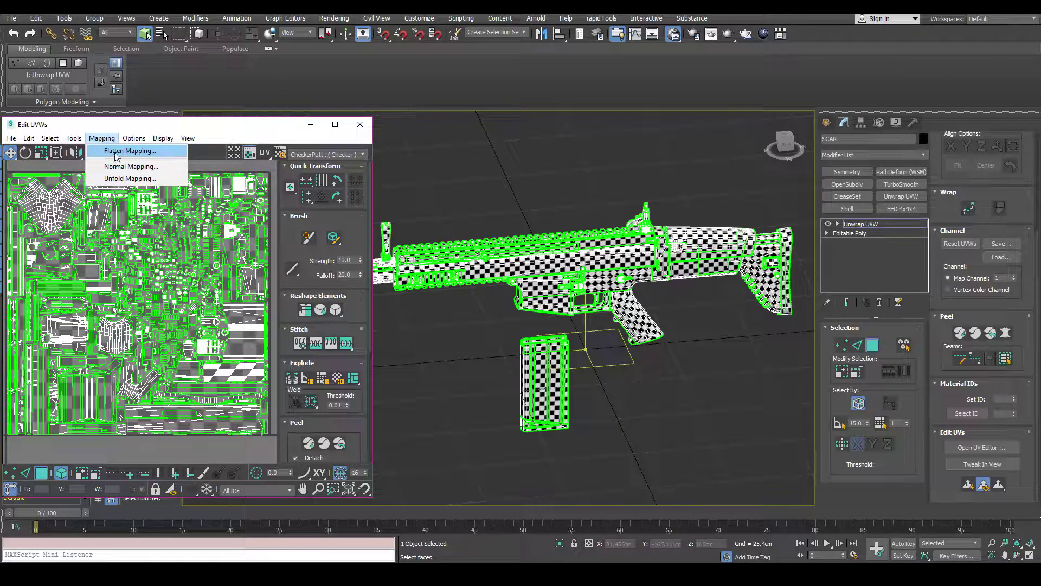
pyautogui.click(361, 426)
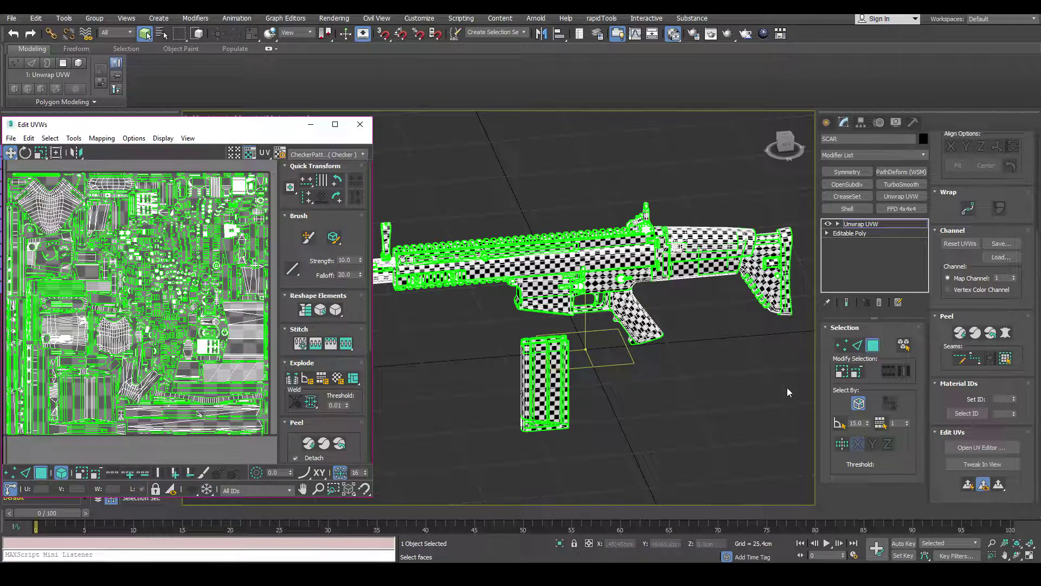
pyautogui.moveTo(236, 128); pyautogui.dragTo(243, 125)
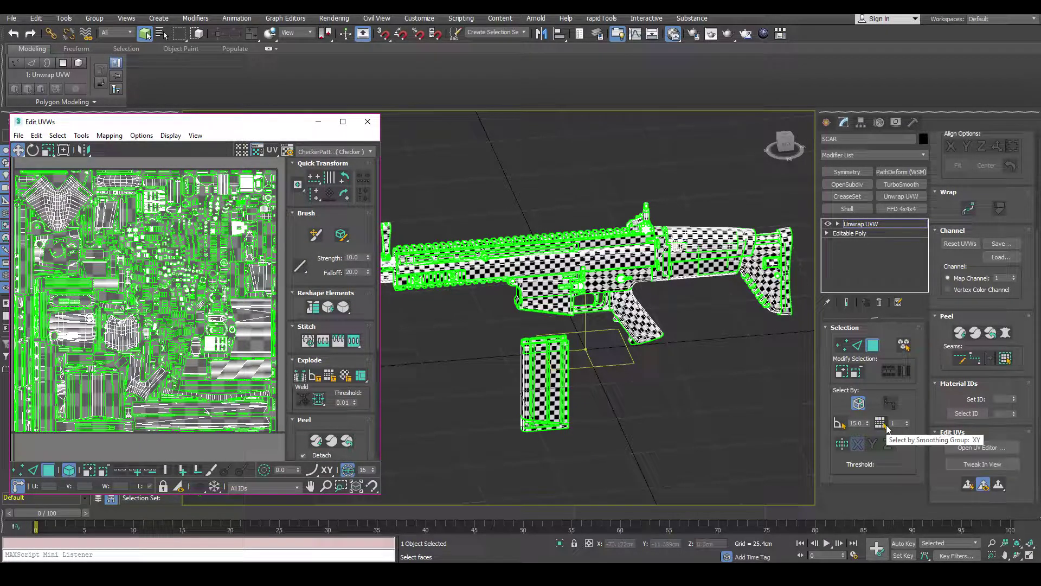
pyautogui.moveTo(234, 126); pyautogui.dragTo(231, 130)
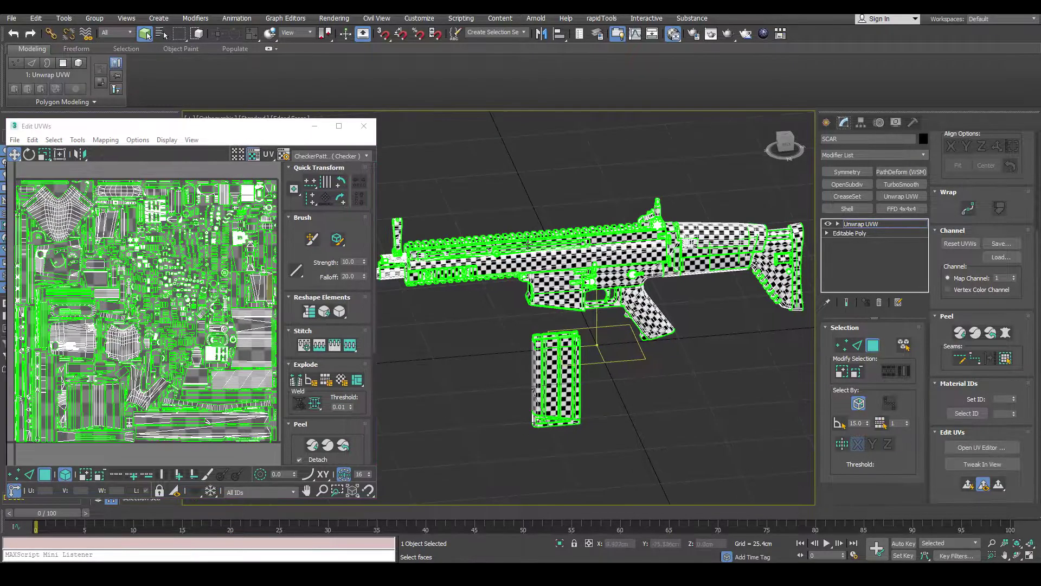
# Select a triangular face on the receiver's side and switch the viewport shading to Performance.
pyautogui.scroll(6, 557, 275)
pyautogui.click(557, 276)
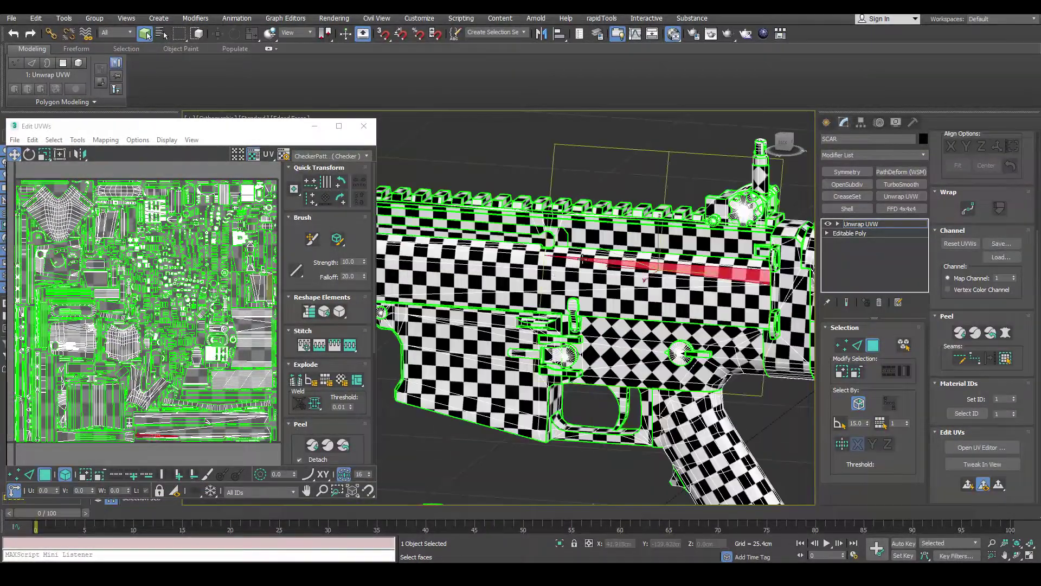
pyautogui.keyDown('alt'); pyautogui.moveTo(558, 276); pyautogui.dragTo(408, 184, button='middle'); pyautogui.keyUp('alt')
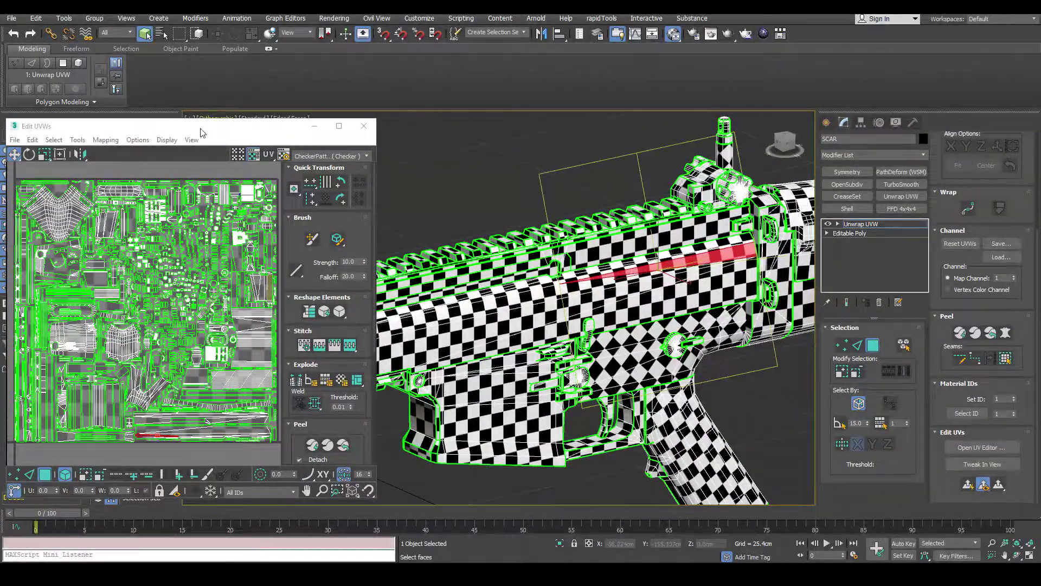
pyautogui.moveTo(201, 133); pyautogui.dragTo(198, 140)
pyautogui.click(254, 119)
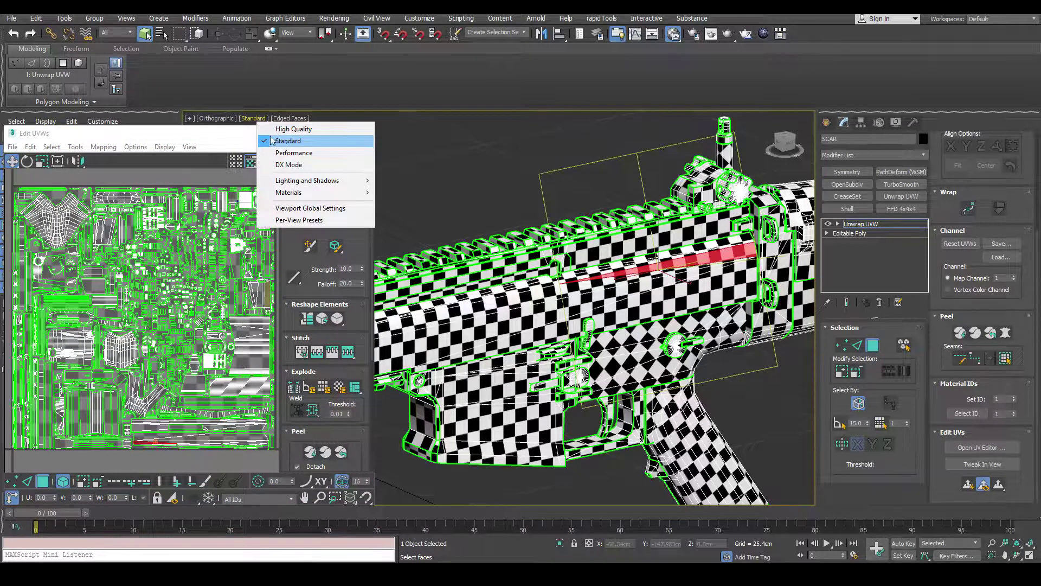
pyautogui.click(295, 156)
pyautogui.scroll(1, 558, 293)
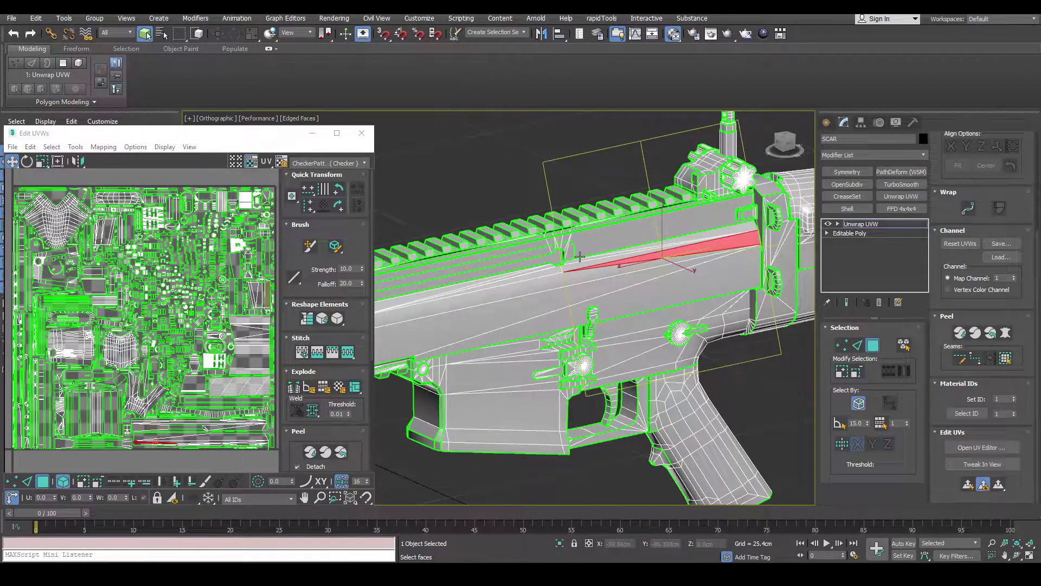
# Select the flat receiver side face just below the top rail to compare it with its UV shell.
pyautogui.click(586, 247)
pyautogui.scroll(5, 585, 256)
pyautogui.keyDown('alt'); pyautogui.moveTo(584, 256); pyautogui.dragTo(524, 287, button='middle'); pyautogui.keyUp('alt')
pyautogui.scroll(-5, 609, 281)
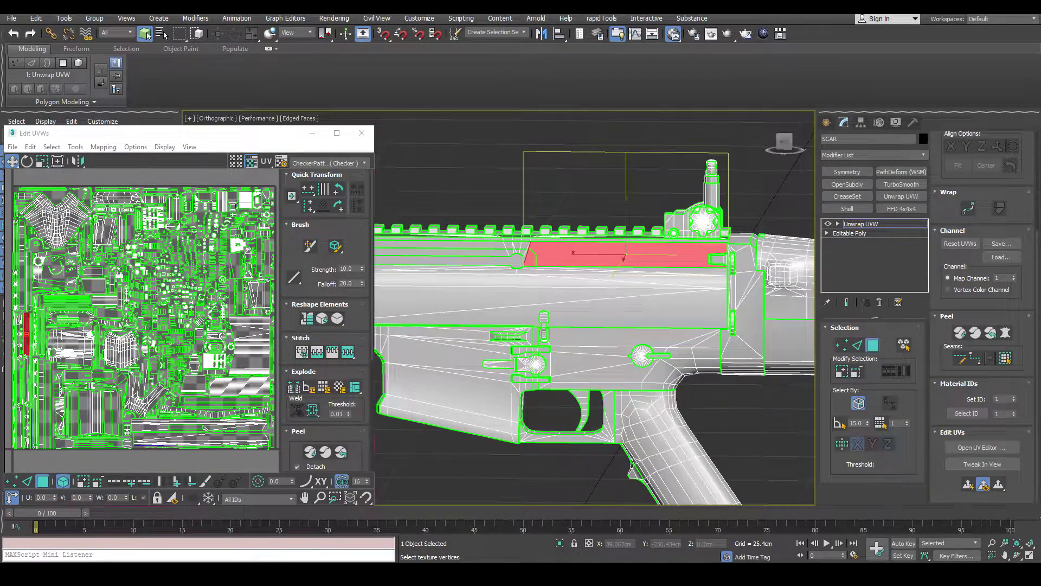
# Select the large V-shaped shell in the UV layout and examine the matching faces on the stock.
pyautogui.click(58, 223)
pyautogui.scroll(-5, 555, 282)
pyautogui.keyDown('alt'); pyautogui.moveTo(646, 281); pyautogui.dragTo(616, 285, button='middle'); pyautogui.keyUp('alt')
pyautogui.scroll(5, 621, 297)
pyautogui.moveTo(737, 275); pyautogui.dragTo(537, 316, button='middle')
pyautogui.scroll(4, 58, 212)
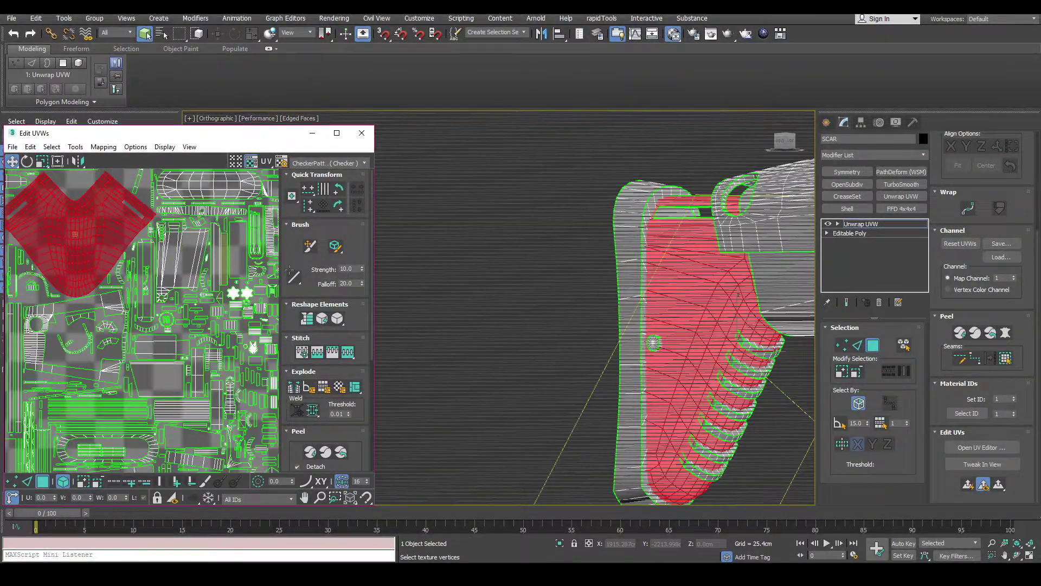
# Select the top face of one rail tooth on the gun's opposite side and locate its shell in the UV layout.
pyautogui.scroll(-4, 602, 296)
pyautogui.keyDown('alt'); pyautogui.moveTo(583, 296); pyautogui.dragTo(613, 309, button='middle'); pyautogui.keyUp('alt')
pyautogui.moveTo(613, 309)
pyautogui.mouseDown(button='middle')
pyautogui.moveTo(636, 313)
pyautogui.moveTo(610, 305)
pyautogui.mouseUp(button='middle')
pyautogui.moveTo(803, 339); pyautogui.dragTo(588, 278, button='middle')
pyautogui.click(581, 274)
pyautogui.scroll(6, 578, 283)
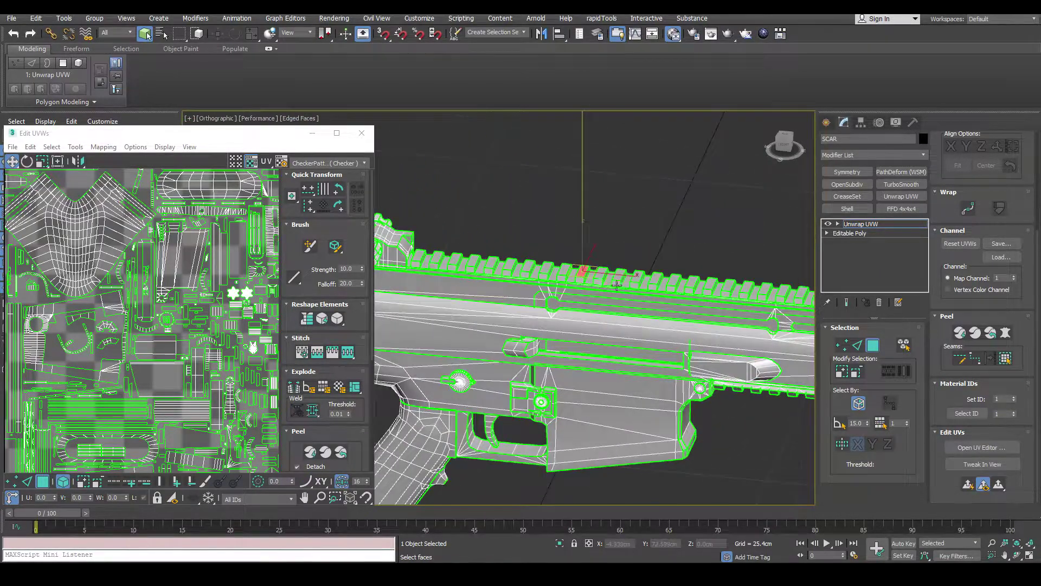
pyautogui.keyDown('alt'); pyautogui.moveTo(579, 284); pyautogui.dragTo(561, 261, button='middle'); pyautogui.keyUp('alt')
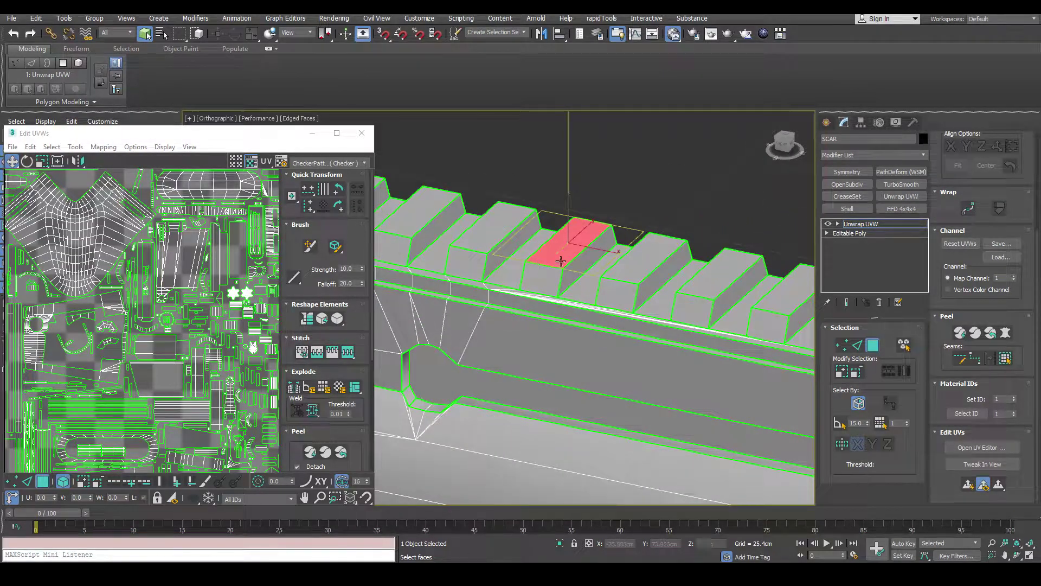
pyautogui.scroll(-4, 228, 248)
pyautogui.moveTo(228, 248); pyautogui.dragTo(194, 280, button='middle')
pyautogui.scroll(4, 194, 280)
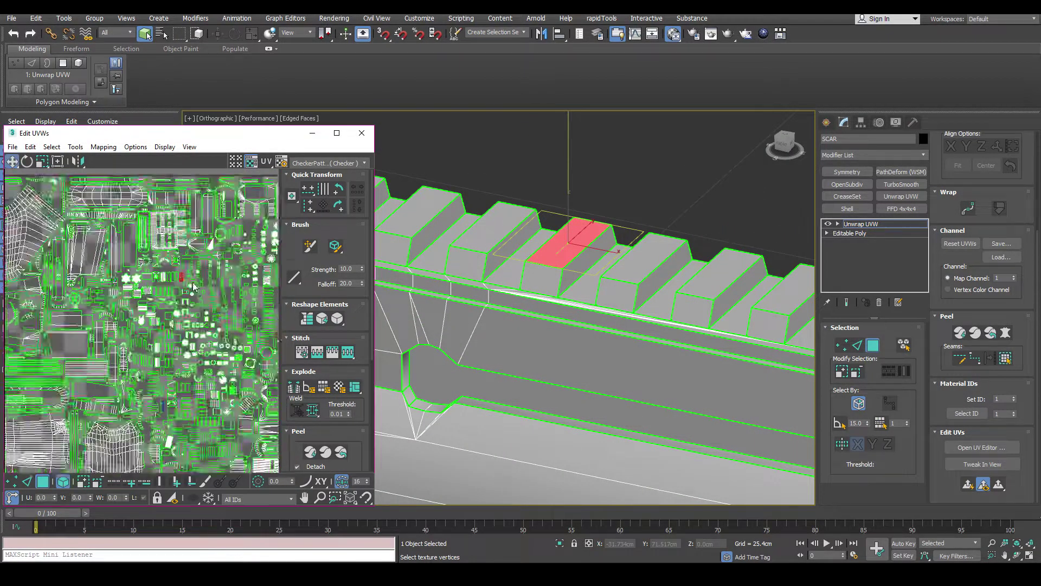
# Select the top and side faces of one rail tooth and compare their separate shells in the UV layout.
pyautogui.moveTo(621, 275); pyautogui.dragTo(593, 273, button='middle')
pyautogui.scroll(-4, 563, 272)
pyautogui.moveTo(593, 272); pyautogui.dragTo(578, 290, button='middle')
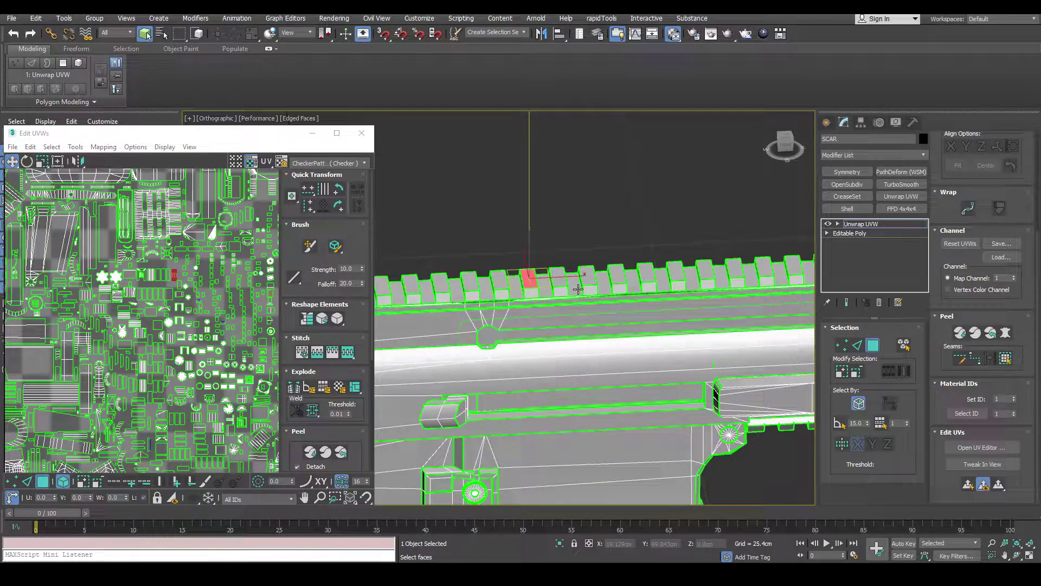
pyautogui.scroll(8, 573, 279)
pyautogui.keyDown('alt'); pyautogui.moveTo(572, 280); pyautogui.dragTo(594, 287, button='middle'); pyautogui.keyUp('alt')
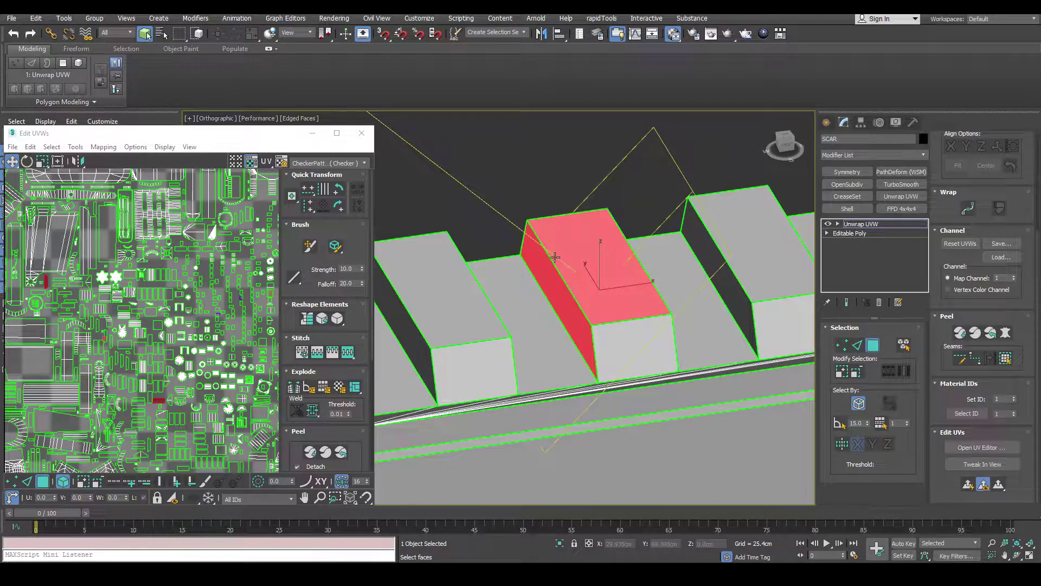
pyautogui.keyDown('alt'); pyautogui.moveTo(546, 249); pyautogui.dragTo(557, 261, button='middle'); pyautogui.keyUp('alt')
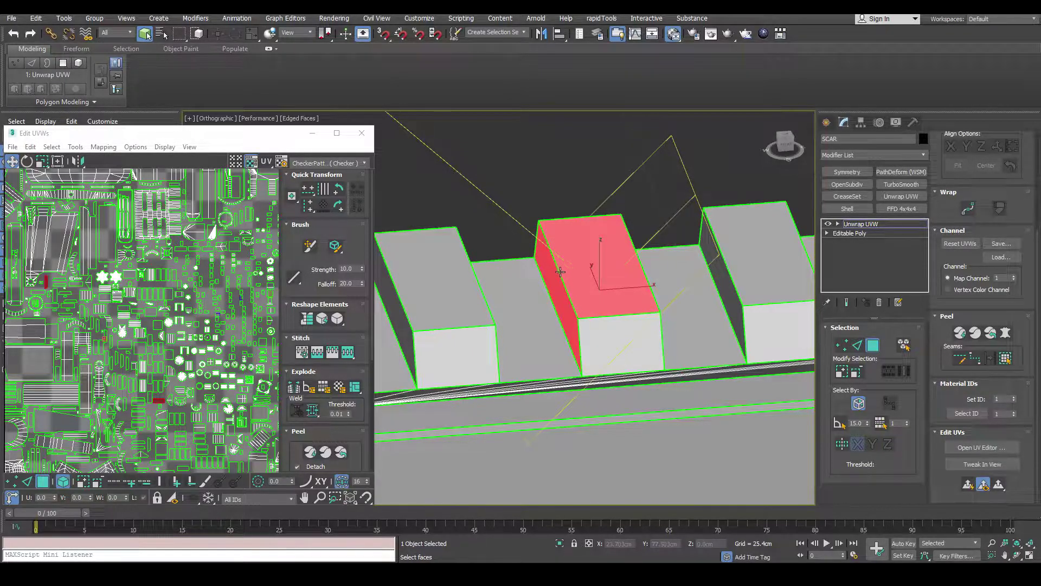
pyautogui.keyDown('alt'); pyautogui.moveTo(580, 304); pyautogui.dragTo(592, 302, button='middle'); pyautogui.keyUp('alt')
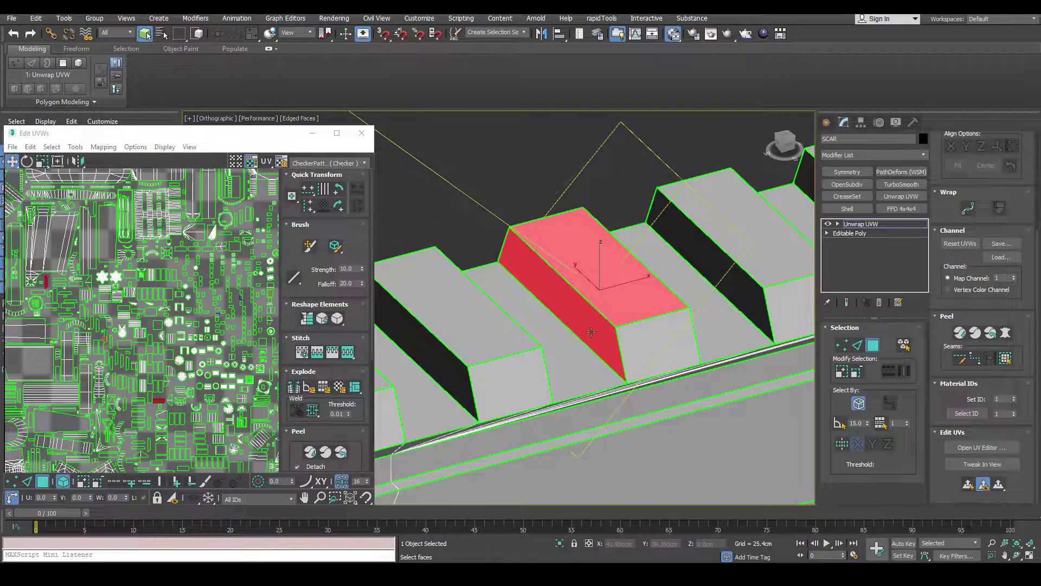
pyautogui.moveTo(258, 398); pyautogui.dragTo(234, 375, button='middle')
pyautogui.scroll(2, 163, 361)
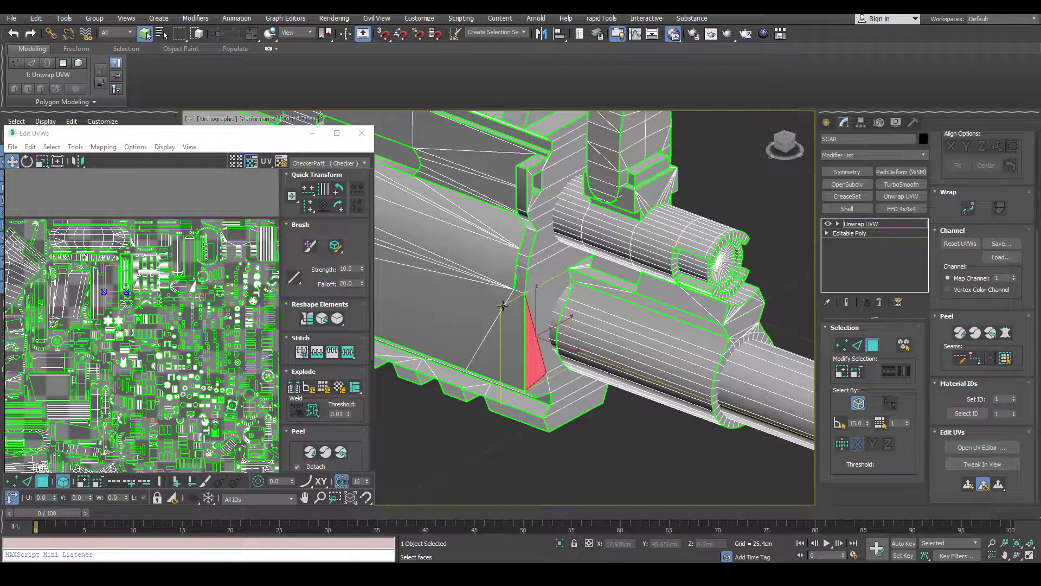
# Examine how the faces at the handguard's front end, the barrel and the lower receiver are split into UV shells.
pyautogui.keyDown('alt'); pyautogui.moveTo(502, 306); pyautogui.dragTo(448, 345, button='middle'); pyautogui.keyUp('alt')
pyautogui.scroll(-4, 454, 325)
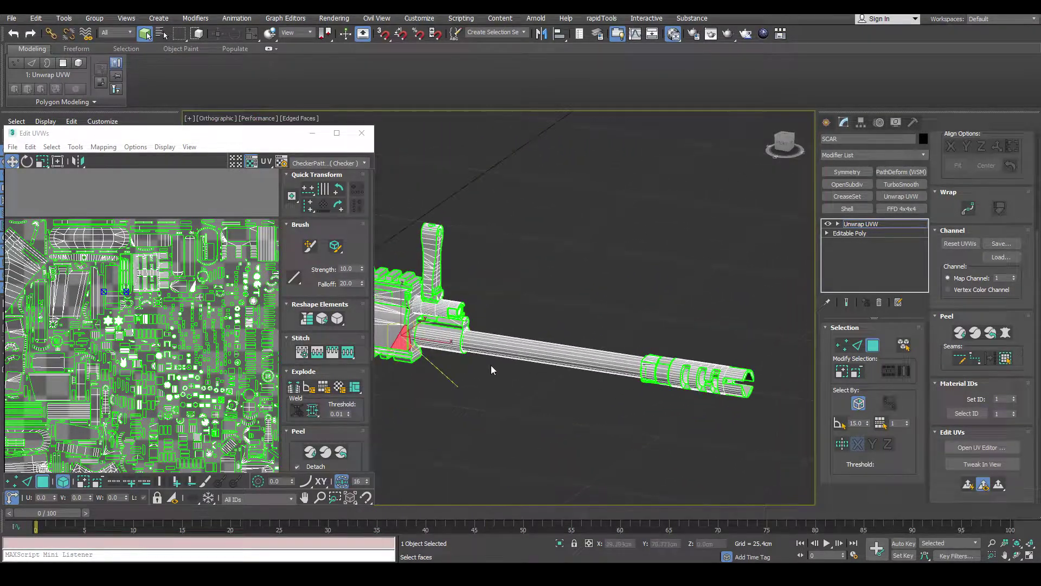
pyautogui.click(552, 351)
pyautogui.keyDown('alt'); pyautogui.moveTo(542, 372); pyautogui.dragTo(537, 324, button='middle'); pyautogui.keyUp('alt')
pyautogui.scroll(3, 490, 338)
pyautogui.scroll(4, 563, 356)
pyautogui.scroll(-5, 557, 358)
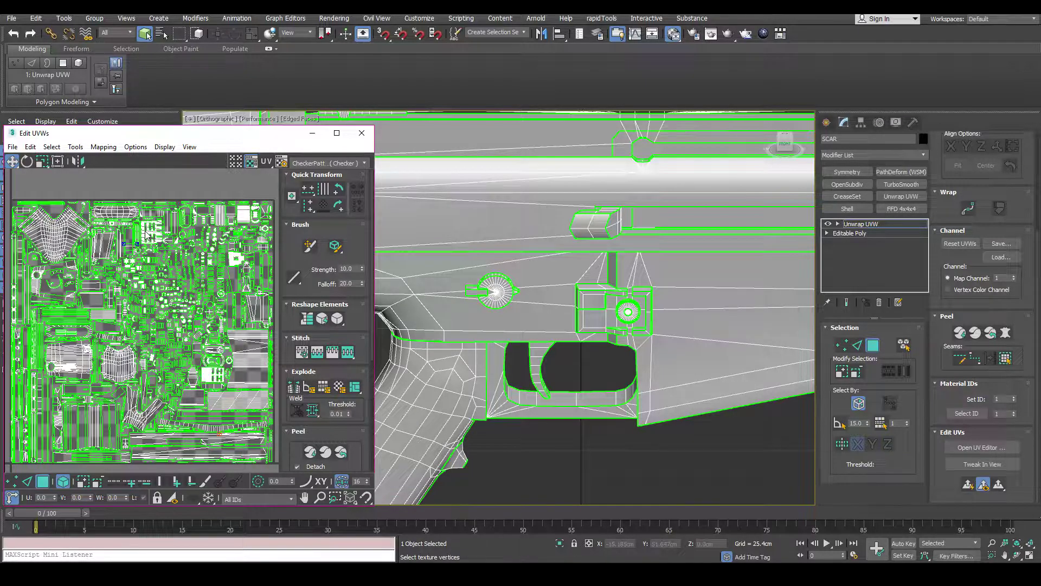
# Apply Flatten Mapping to all faces with a 45.0 angle threshold, 0.001 spacing, and Normalize Clusters, Rotate Clusters and Fill Holes enabled.
pyautogui.scroll(-3, 147, 238)
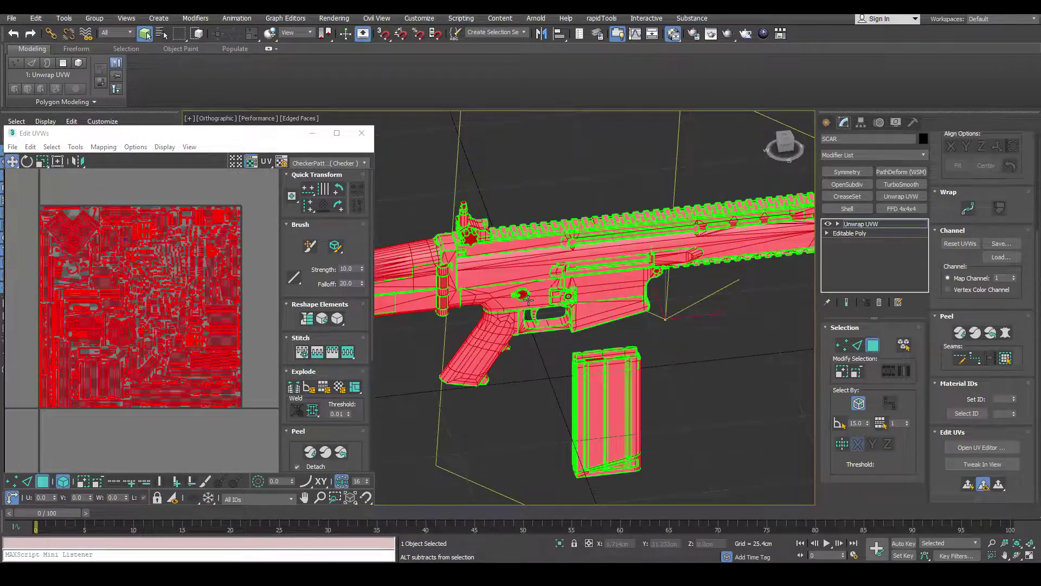
pyautogui.click(105, 148)
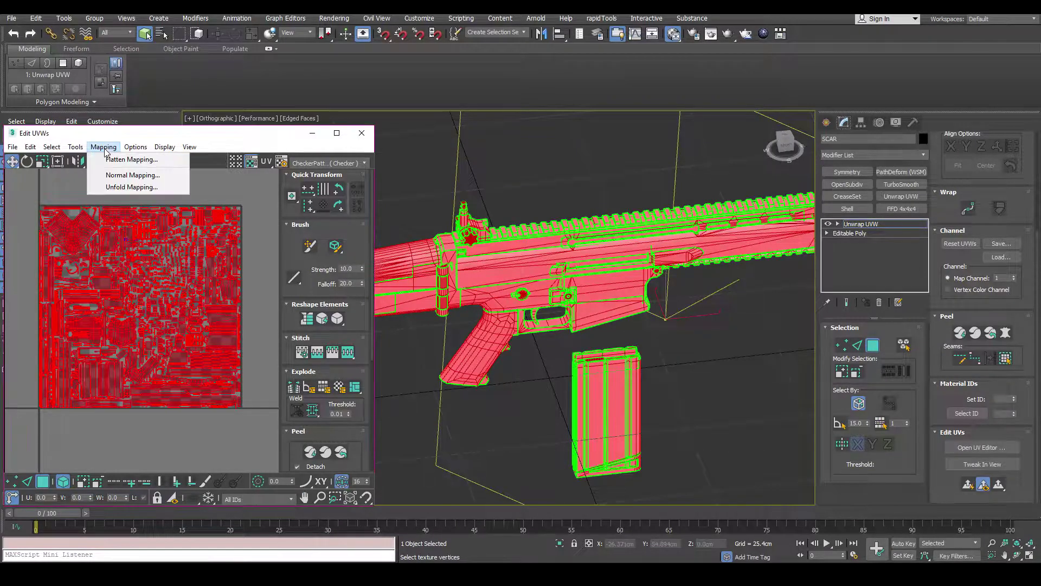
pyautogui.click(109, 159)
pyautogui.moveTo(103, 23); pyautogui.dragTo(123, 58)
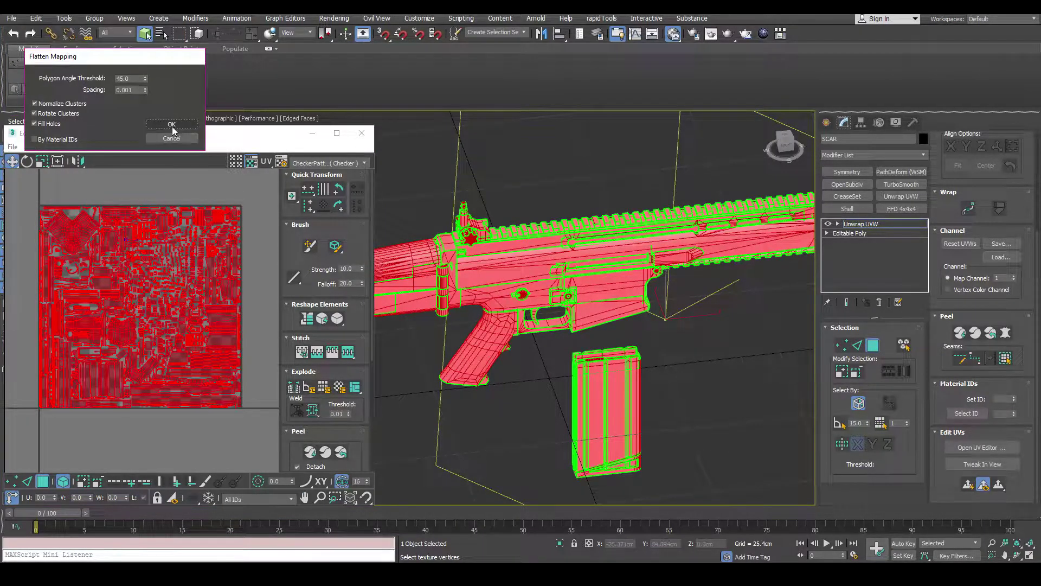
pyautogui.click(173, 125)
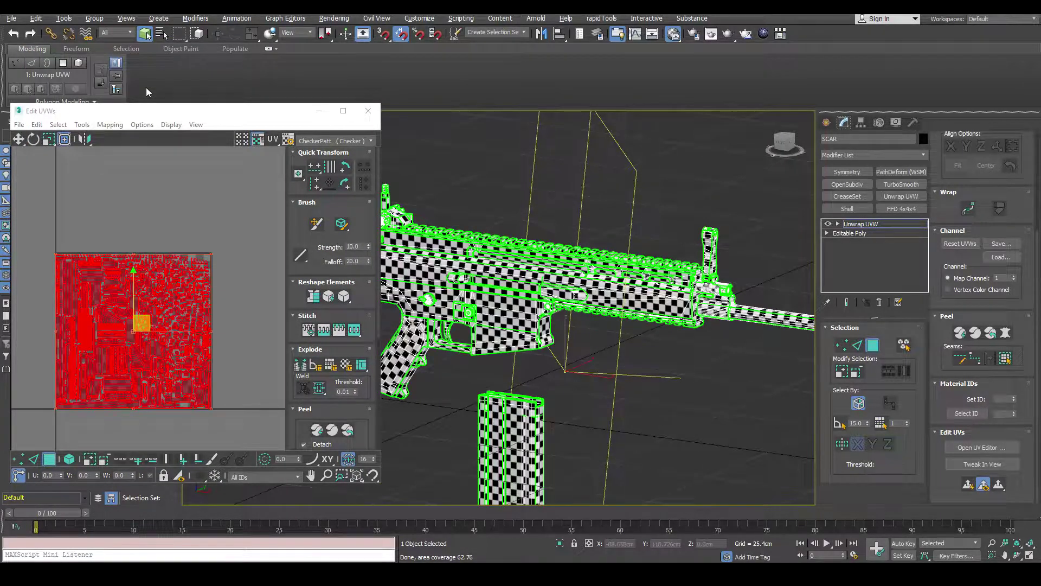
# Examine the flattened UV layout and select a triangular face on the stock's lower side to check its shell.
pyautogui.moveTo(125, 299); pyautogui.dragTo(125, 279, button='middle')
pyautogui.scroll(5, 126, 279)
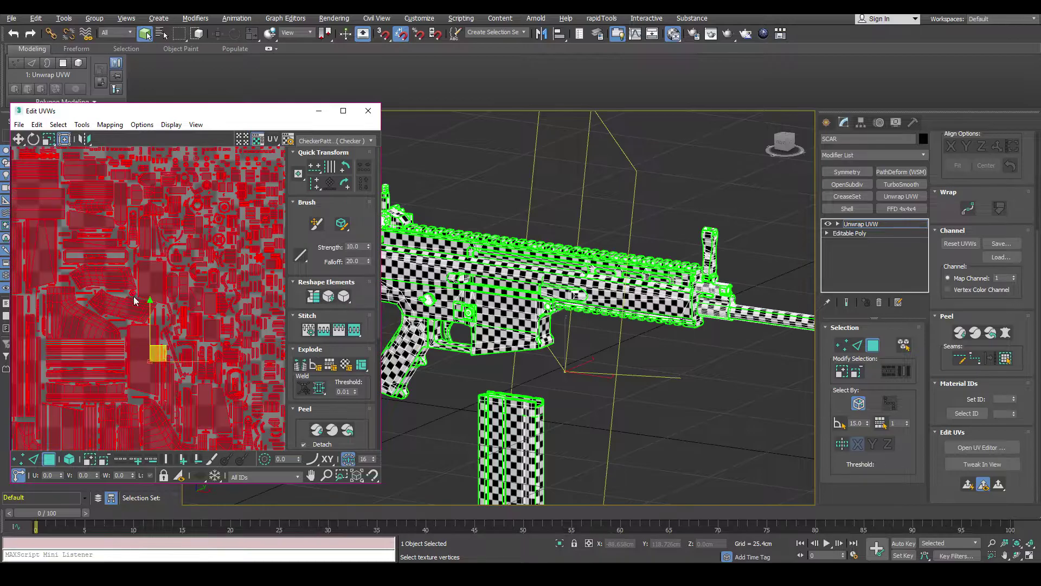
pyautogui.moveTo(513, 324); pyautogui.dragTo(535, 292, button='middle')
pyautogui.keyDown('alt'); pyautogui.moveTo(470, 283); pyautogui.dragTo(650, 310, button='middle'); pyautogui.keyUp('alt')
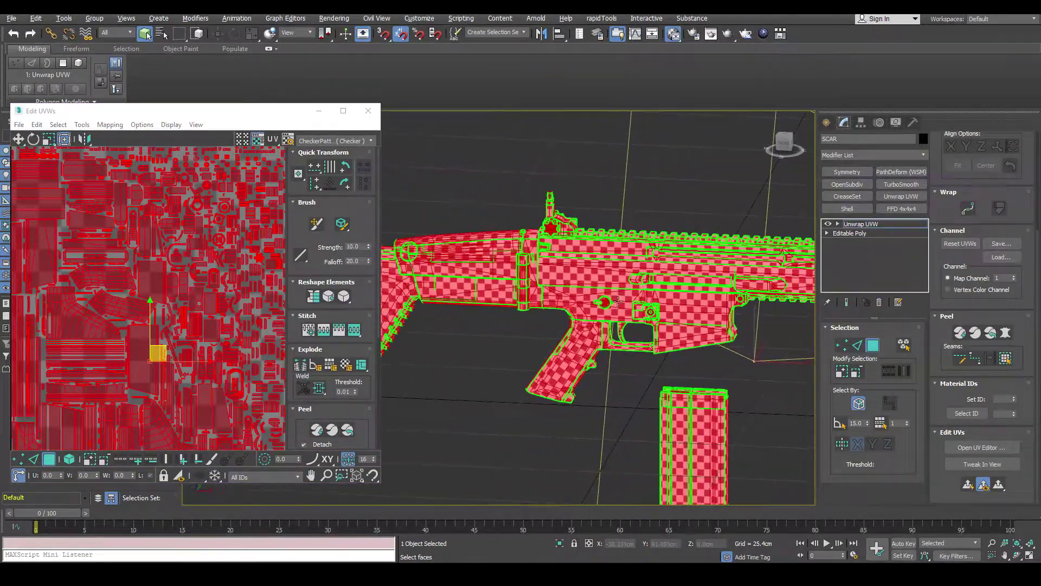
pyautogui.click(483, 292)
pyautogui.keyDown('alt'); pyautogui.moveTo(483, 293); pyautogui.dragTo(534, 280, button='middle'); pyautogui.keyUp('alt')
pyautogui.scroll(9, 452, 327)
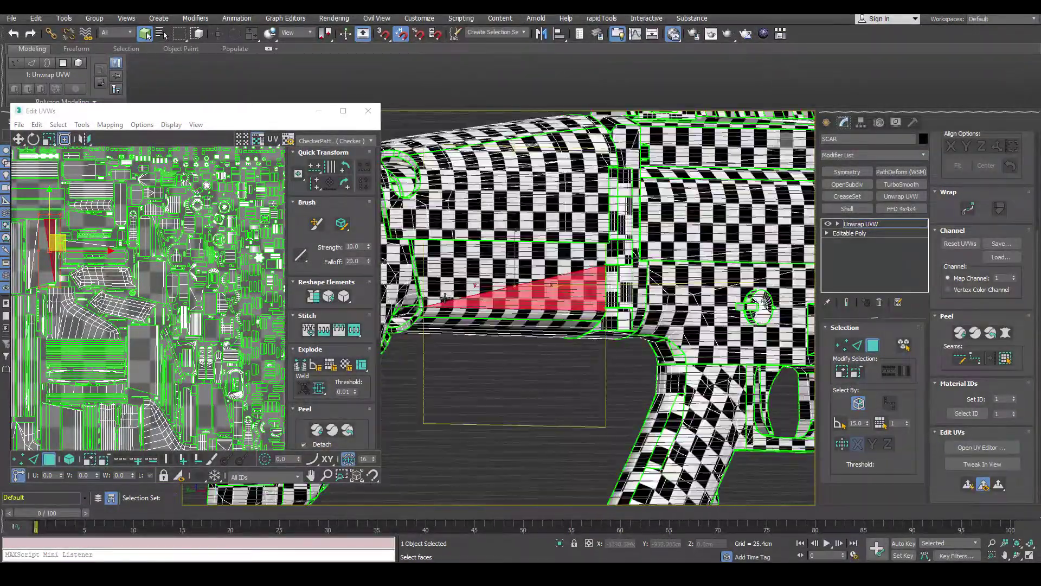
# Check the flattened seams by selecting a face on the stock's underside and another on the top rail.
pyautogui.click(452, 327)
pyautogui.scroll(-9, 452, 327)
pyautogui.keyDown('alt'); pyautogui.moveTo(453, 327); pyautogui.dragTo(501, 314, button='middle'); pyautogui.keyUp('alt')
pyautogui.moveTo(781, 239); pyautogui.dragTo(483, 296, button='middle')
pyautogui.click(515, 280)
pyautogui.scroll(8, 515, 279)
pyautogui.scroll(-9, 583, 285)
pyautogui.moveTo(583, 286); pyautogui.dragTo(601, 269, button='middle')
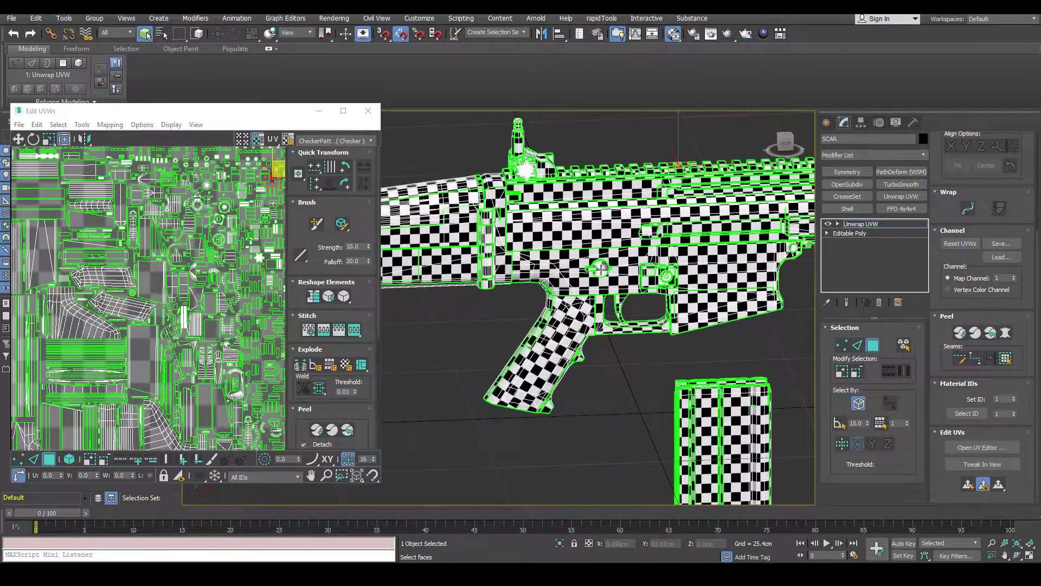
# Select neighbouring faces across the seams on the pistol grip and switch the viewport shading to Performance.
pyautogui.scroll(10, 538, 342)
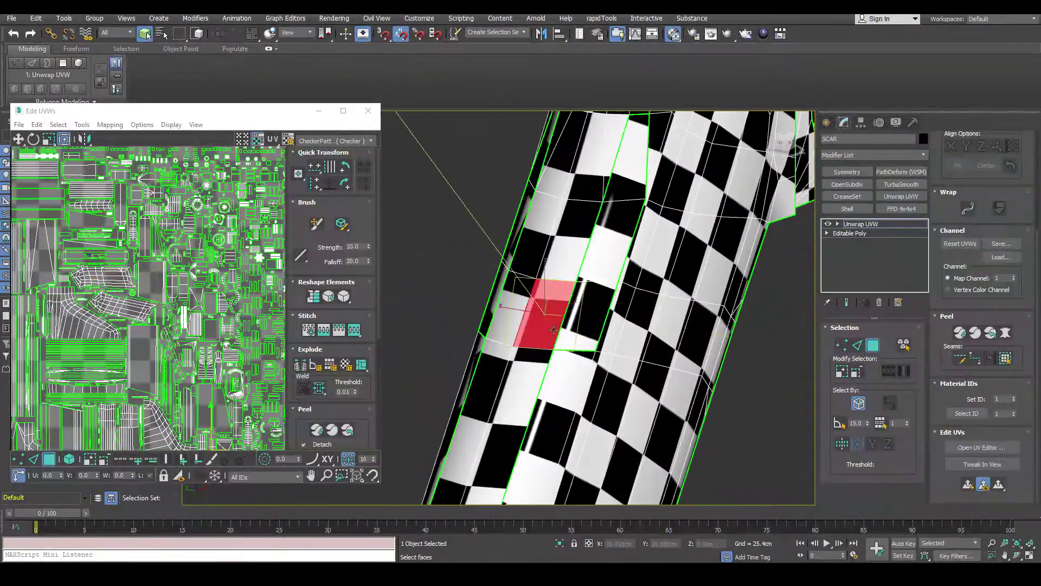
pyautogui.click(608, 332)
pyautogui.keyDown('alt'); pyautogui.moveTo(607, 332); pyautogui.dragTo(564, 298, button='middle'); pyautogui.keyUp('alt')
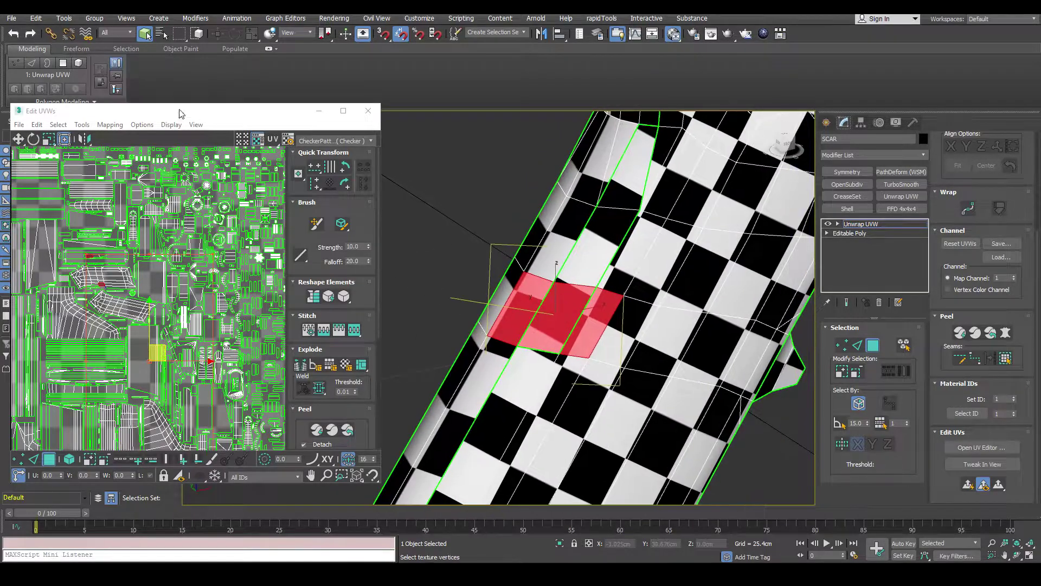
pyautogui.moveTo(156, 114); pyautogui.dragTo(154, 151)
pyautogui.click(255, 119)
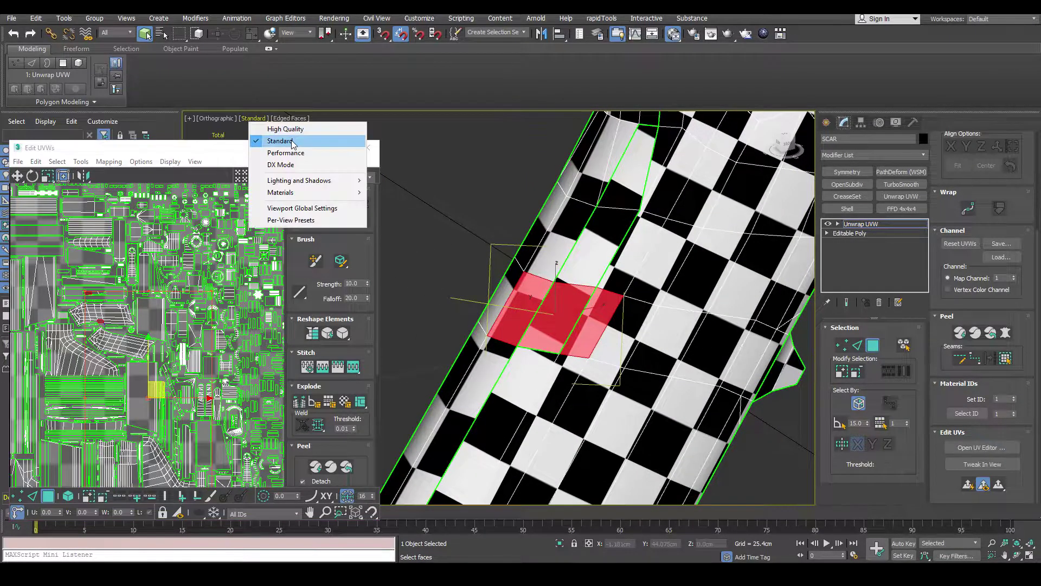
pyautogui.click(290, 153)
# Select a block of five adjacent faces across the pistol grip's seams and locate their scattered pieces in the UV layout.
pyautogui.moveTo(586, 268); pyautogui.dragTo(523, 296, button='middle')
pyautogui.click(558, 237)
pyautogui.click(516, 314)
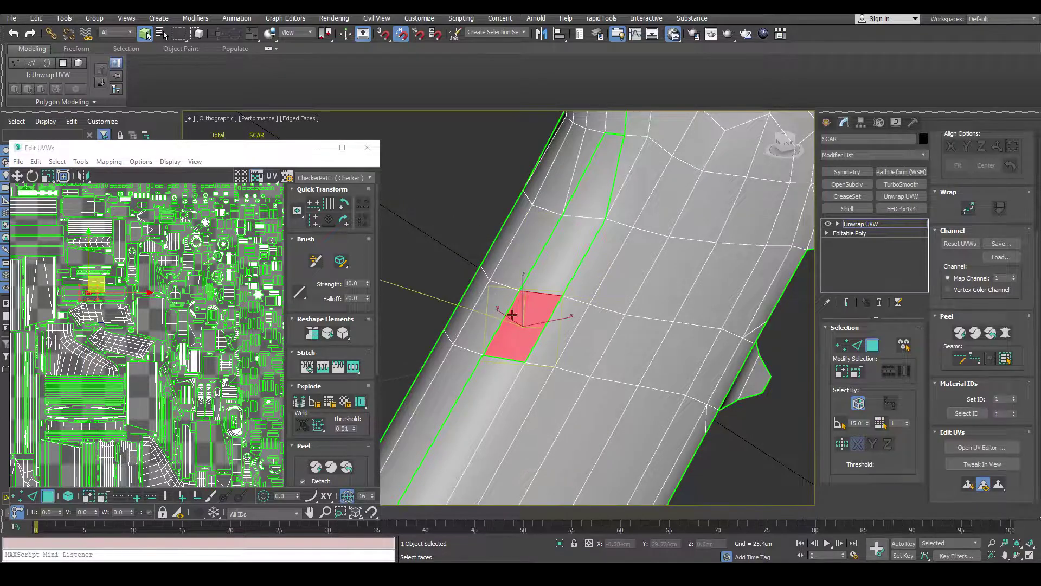
pyautogui.click(541, 317)
pyautogui.keyDown('ctrl'); pyautogui.click(564, 314); pyautogui.keyUp('ctrl')
pyautogui.keyDown('ctrl'); pyautogui.click(587, 274); pyautogui.keyUp('ctrl')
pyautogui.keyDown('ctrl'); pyautogui.click(561, 257); pyautogui.keyUp('ctrl')
pyautogui.keyDown('ctrl'); pyautogui.click(525, 260); pyautogui.keyUp('ctrl')
pyautogui.scroll(-3, 127, 296)
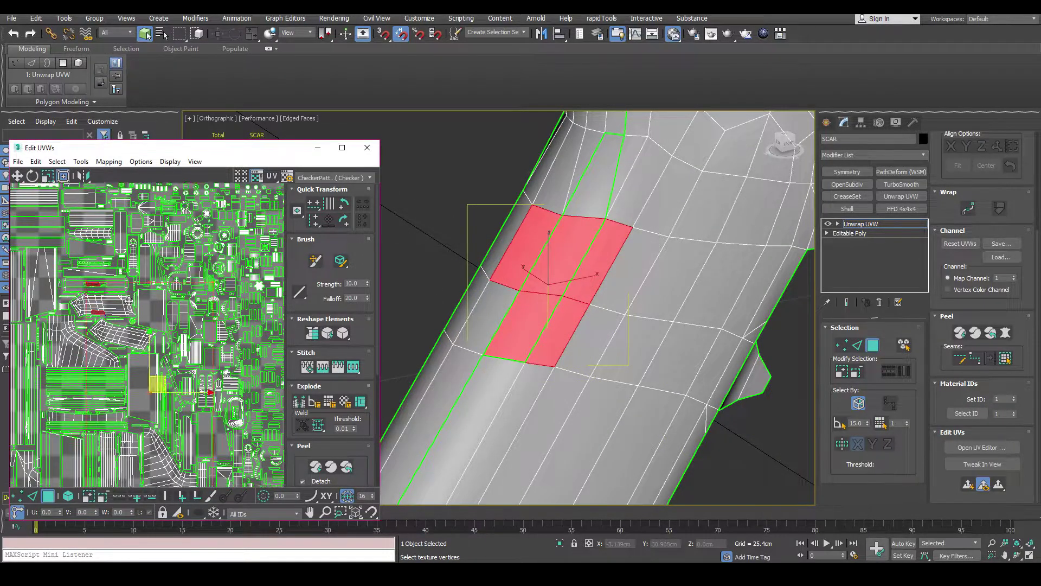
pyautogui.moveTo(88, 291); pyautogui.dragTo(63, 246, button='middle')
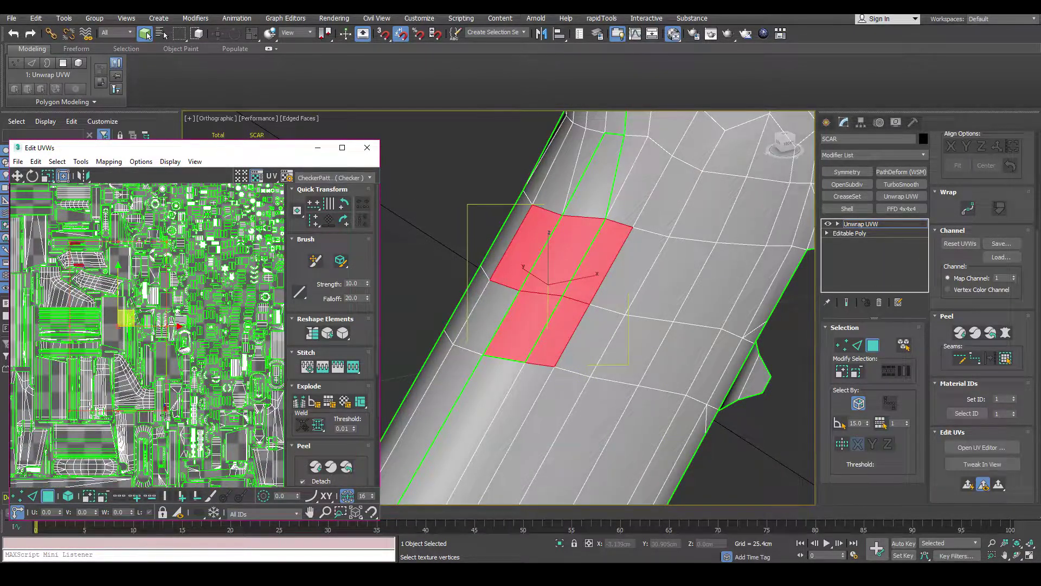
# Extend the face selection across the pistol grip's side and examine where its pieces lie in the UV layout.
pyautogui.moveTo(537, 334); pyautogui.dragTo(570, 302, button='middle')
pyautogui.scroll(-8, 544, 308)
pyautogui.scroll(6, 553, 299)
pyautogui.keyDown('ctrl'); pyautogui.moveTo(530, 295); pyautogui.dragTo(625, 363); pyautogui.keyUp('ctrl')
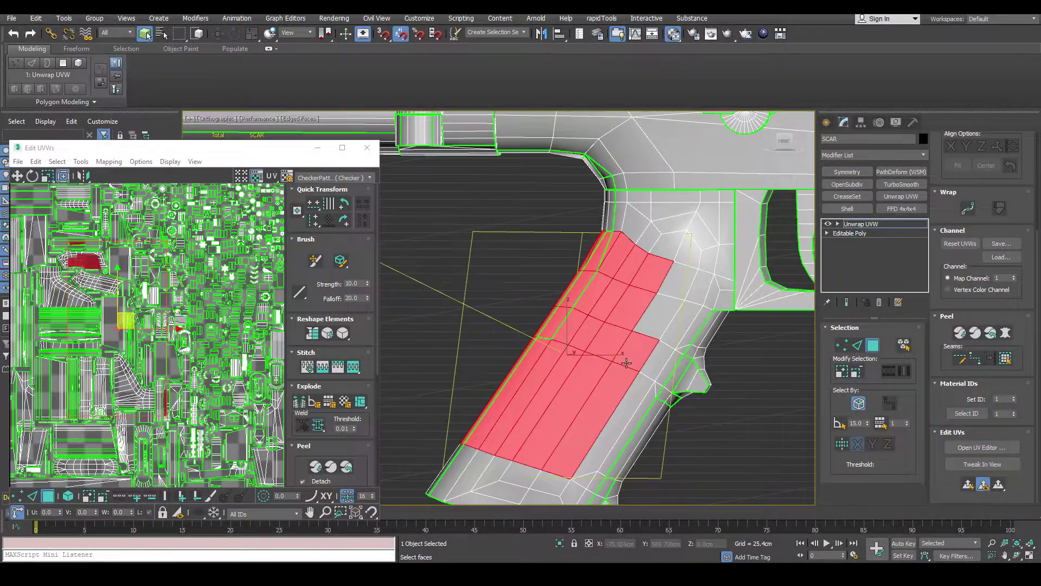
pyautogui.keyDown('alt'); pyautogui.moveTo(626, 363); pyautogui.dragTo(589, 336, button='middle'); pyautogui.keyUp('alt')
pyautogui.scroll(-6, 488, 301)
pyautogui.moveTo(488, 302); pyautogui.dragTo(504, 310, button='middle')
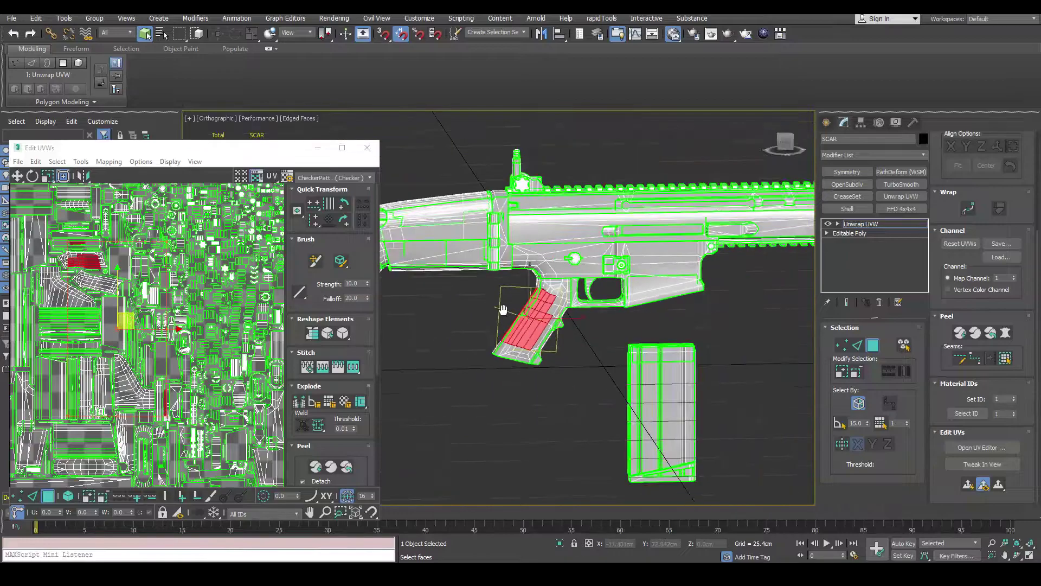
pyautogui.moveTo(196, 309); pyautogui.dragTo(185, 300, button='middle')
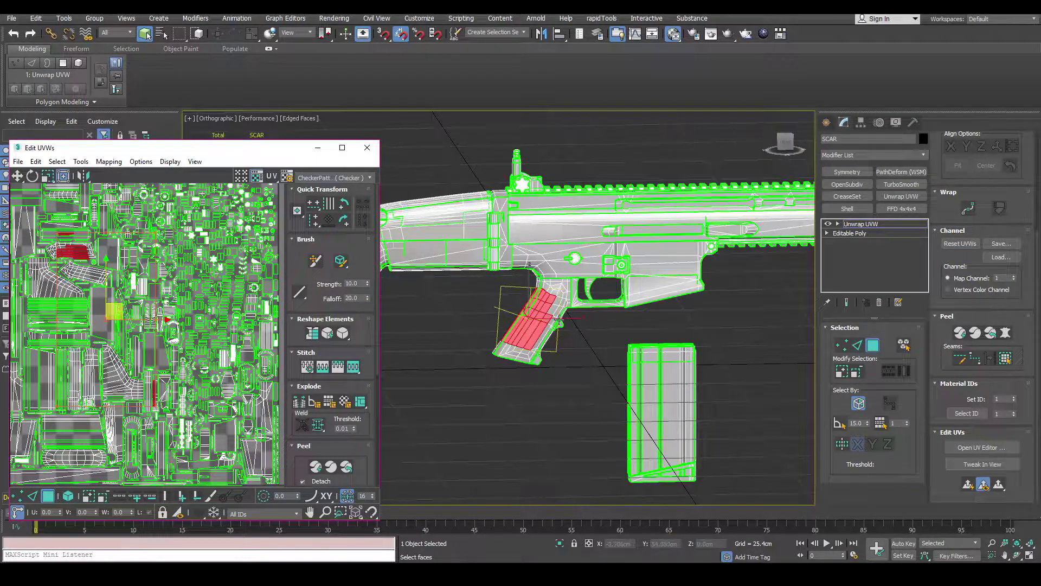
pyautogui.scroll(6, 543, 305)
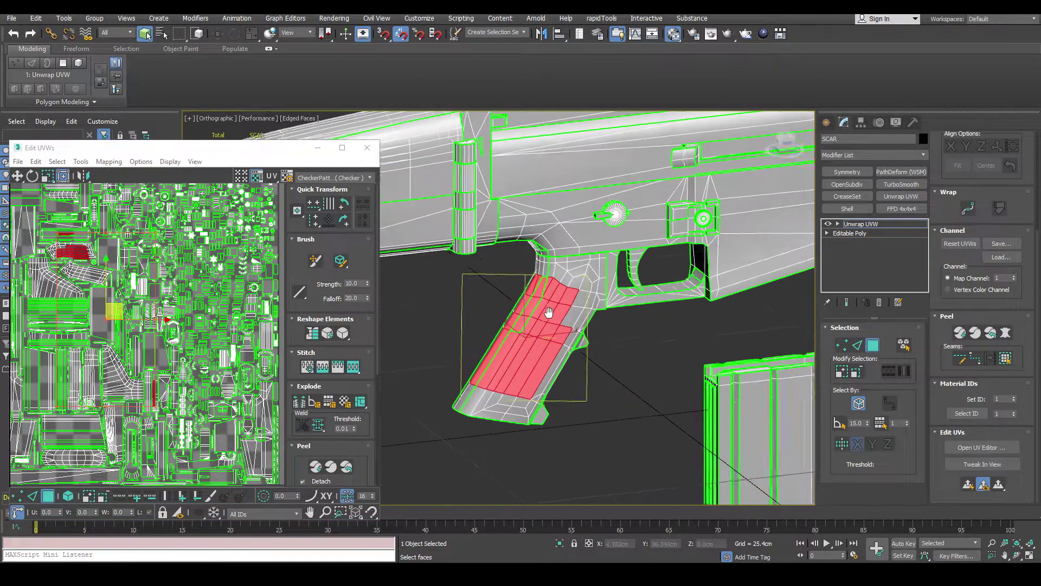
pyautogui.scroll(-5, 201, 299)
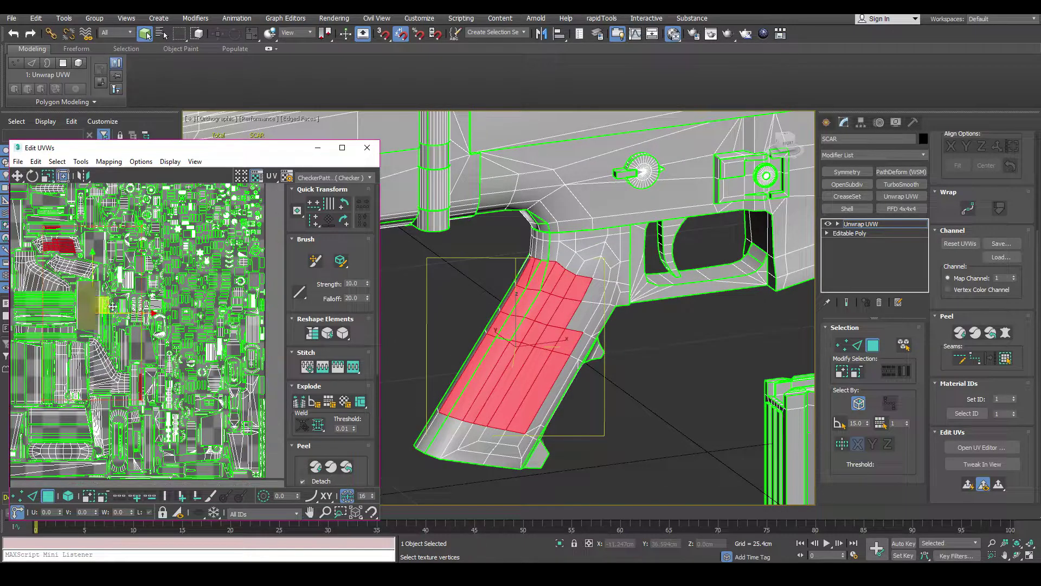
pyautogui.moveTo(617, 382); pyautogui.dragTo(634, 366, button='middle')
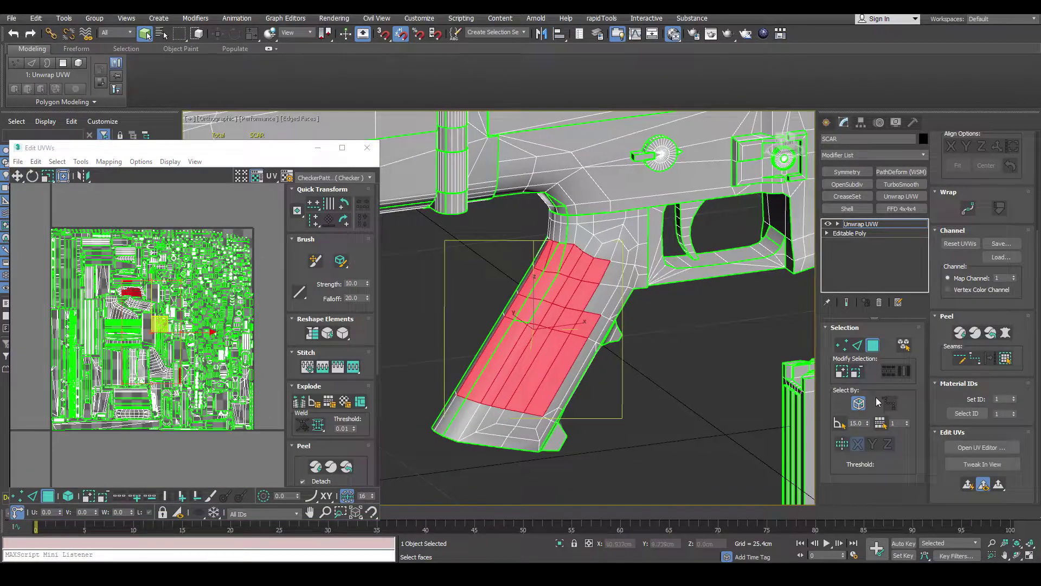
# Turn on planar-angle face selection at 15.0 and select the faces on one side of the pistol grip.
pyautogui.click(537, 335)
pyautogui.keyDown('alt'); pyautogui.moveTo(591, 320); pyautogui.dragTo(650, 343, button='middle'); pyautogui.keyUp('alt')
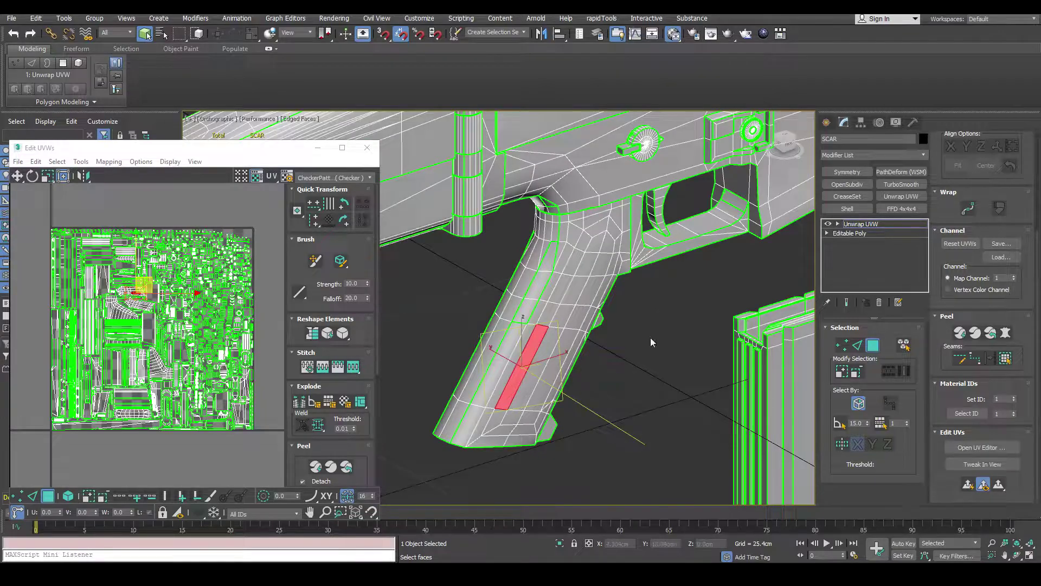
pyautogui.click(840, 427)
pyautogui.keyDown('alt'); pyautogui.moveTo(643, 400); pyautogui.dragTo(586, 386, button='middle'); pyautogui.keyUp('alt')
pyautogui.click(513, 357)
pyautogui.keyDown('ctrl'); pyautogui.click(506, 352); pyautogui.keyUp('ctrl')
# Add the pistol grip's remaining side, front and back faces to the selection, including the narrow strip along its rear edge.
pyautogui.keyDown('alt'); pyautogui.moveTo(505, 351); pyautogui.dragTo(500, 379, button='middle'); pyautogui.keyUp('alt')
pyautogui.keyDown('alt'); pyautogui.moveTo(545, 429); pyautogui.dragTo(515, 297, button='middle'); pyautogui.keyUp('alt')
pyautogui.keyDown('ctrl'); pyautogui.click(515, 297); pyautogui.keyUp('ctrl')
pyautogui.keyDown('ctrl'); pyautogui.click(492, 286); pyautogui.keyUp('ctrl')
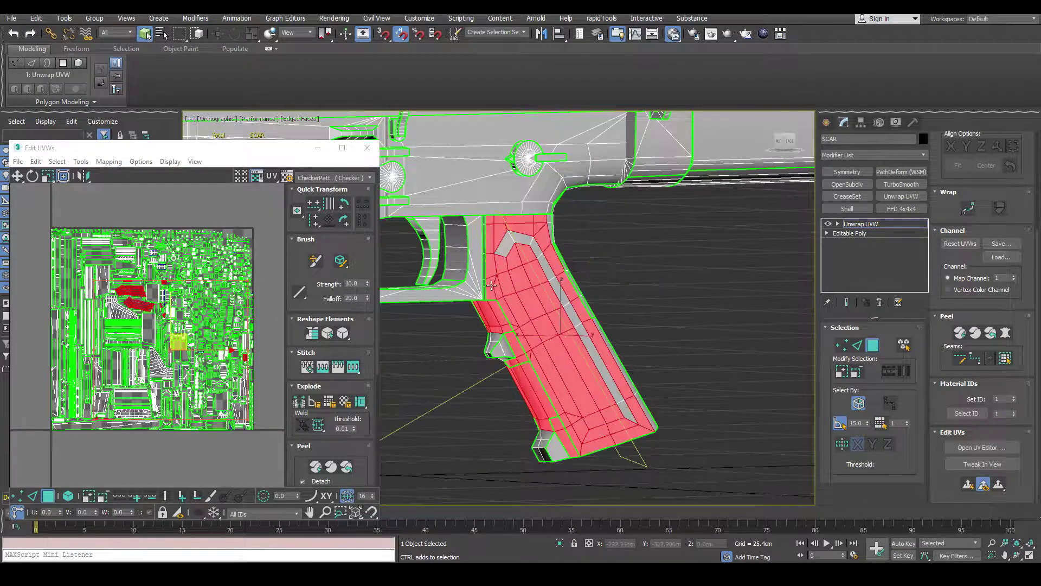
pyautogui.keyDown('ctrl'); pyautogui.click(522, 239); pyautogui.keyUp('ctrl')
pyautogui.keyDown('ctrl'); pyautogui.click(575, 298); pyautogui.keyUp('ctrl')
pyautogui.keyDown('ctrl'); pyautogui.click(504, 245); pyautogui.keyUp('ctrl')
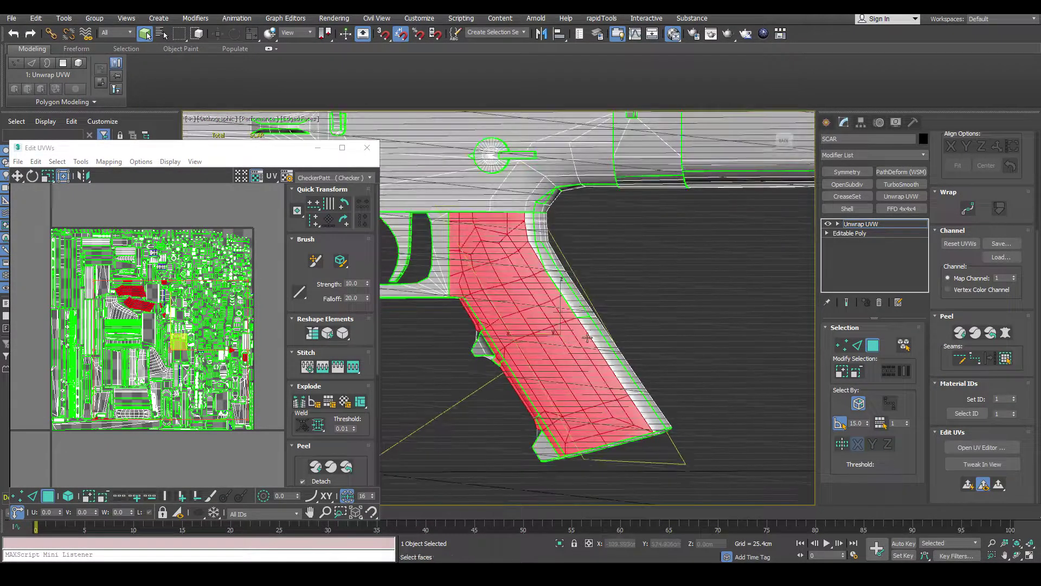
pyautogui.keyDown('alt'); pyautogui.moveTo(559, 275); pyautogui.dragTo(619, 228, button='middle'); pyautogui.keyUp('alt')
pyautogui.keyDown('ctrl'); pyautogui.click(652, 244); pyautogui.keyUp('ctrl')
# Reposition and enlarge the Edit UVWs window and fit the whole UV layout in it.
pyautogui.moveTo(218, 349); pyautogui.dragTo(198, 341, button='middle')
pyautogui.scroll(3, 198, 340)
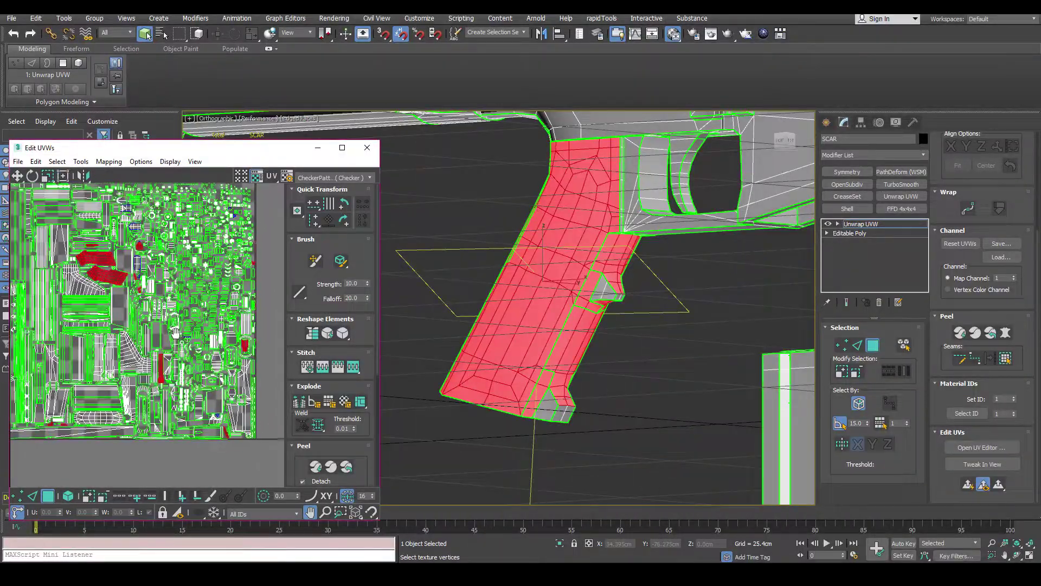
pyautogui.moveTo(243, 153); pyautogui.dragTo(243, 96)
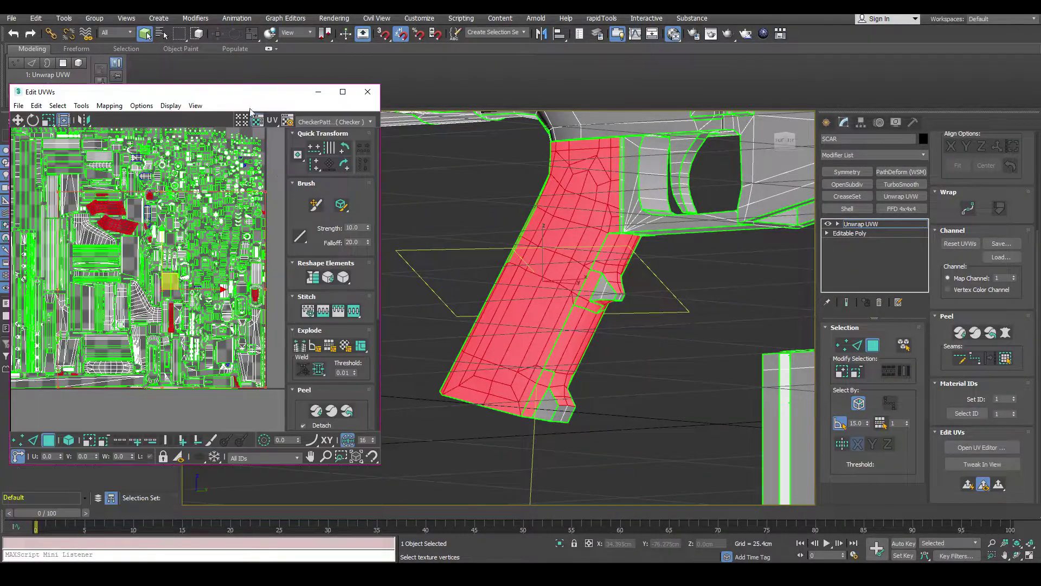
pyautogui.moveTo(381, 468); pyautogui.dragTo(424, 560)
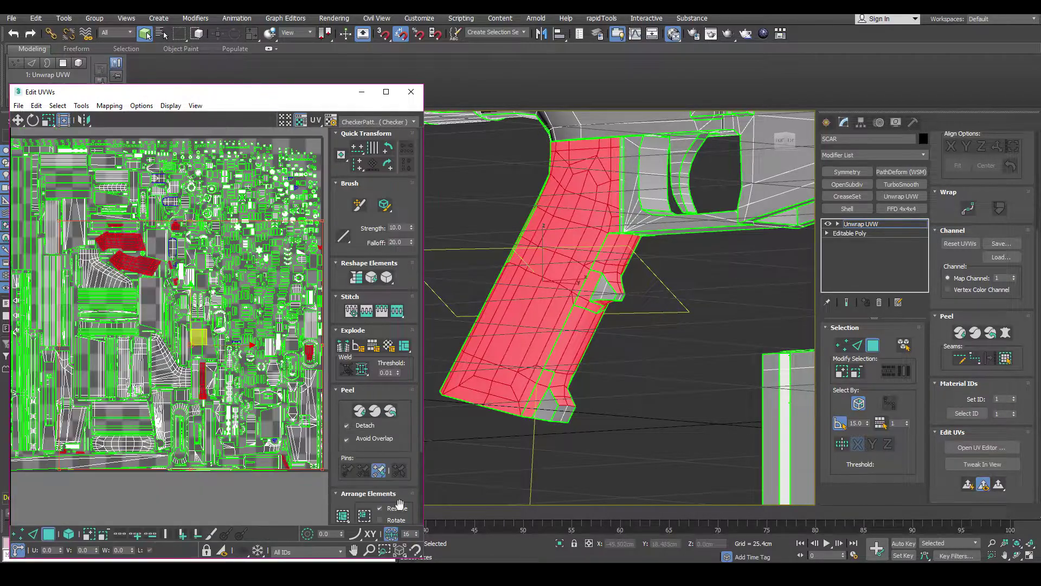
pyautogui.scroll(-2, 217, 336)
pyautogui.moveTo(217, 325); pyautogui.dragTo(257, 373, button='middle')
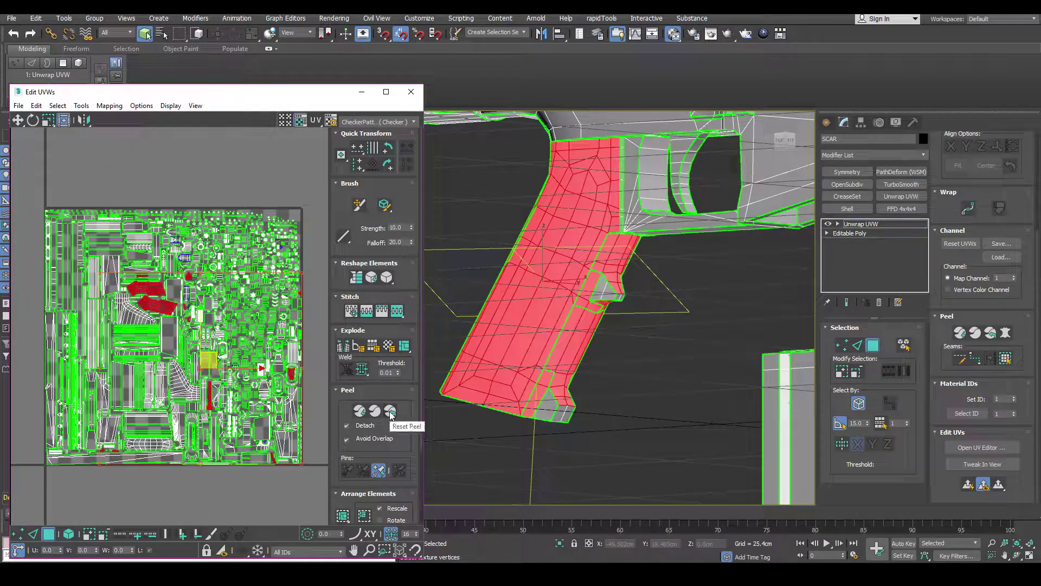
# Reset Peel the selected grip faces into a single shell and move it outside the UV square.
pyautogui.click(390, 413)
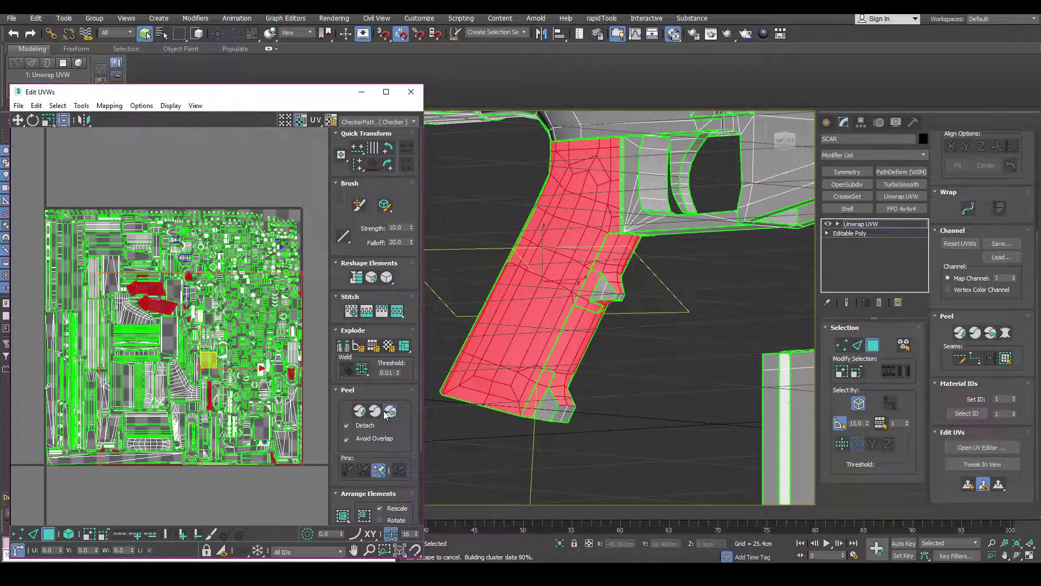
pyautogui.moveTo(233, 375); pyautogui.dragTo(252, 374, button='middle')
pyautogui.scroll(-2, 252, 375)
pyautogui.moveTo(212, 405); pyautogui.dragTo(80, 334)
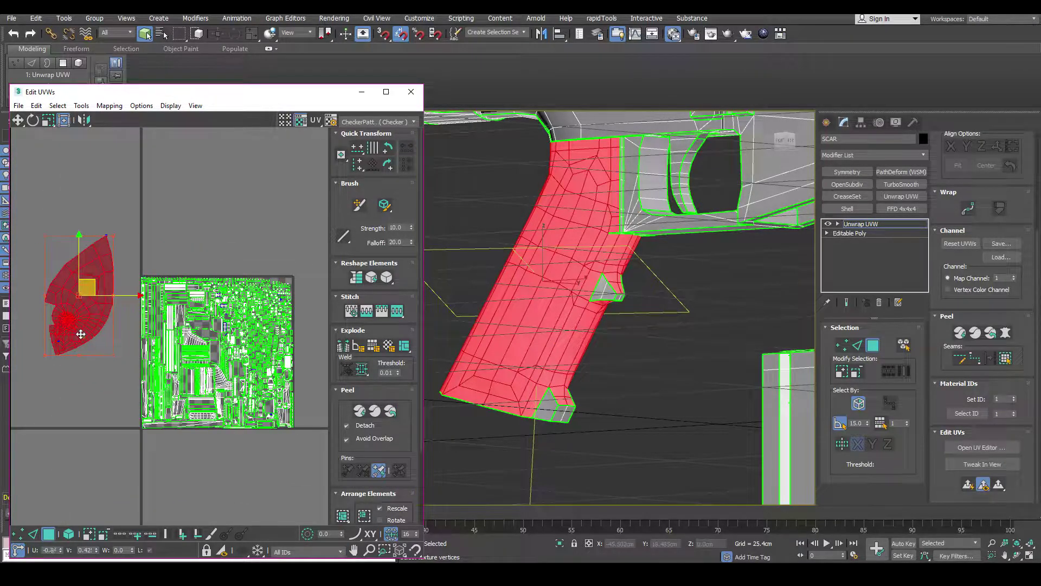
pyautogui.moveTo(81, 334); pyautogui.dragTo(152, 348, button='middle')
pyautogui.scroll(2, 152, 347)
pyautogui.scroll(3, 616, 366)
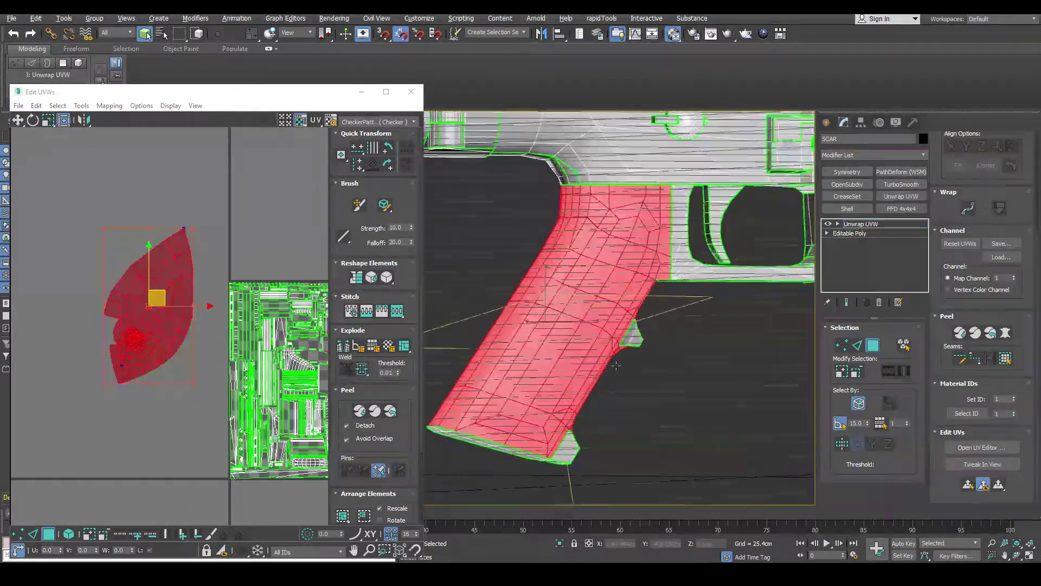
# Select the line of edges running down the front of the pistol grip and break the UVs along it.
pyautogui.keyDown('alt'); pyautogui.moveTo(616, 366); pyautogui.dragTo(594, 332, button='middle'); pyautogui.keyUp('alt')
pyautogui.click(859, 347)
pyautogui.click(567, 361)
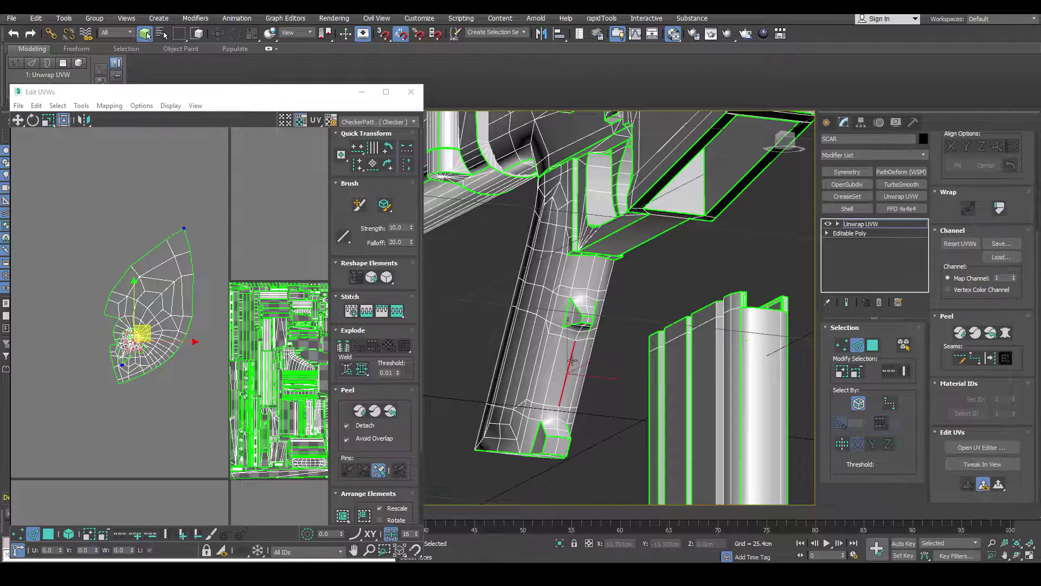
pyautogui.scroll(5, 562, 402)
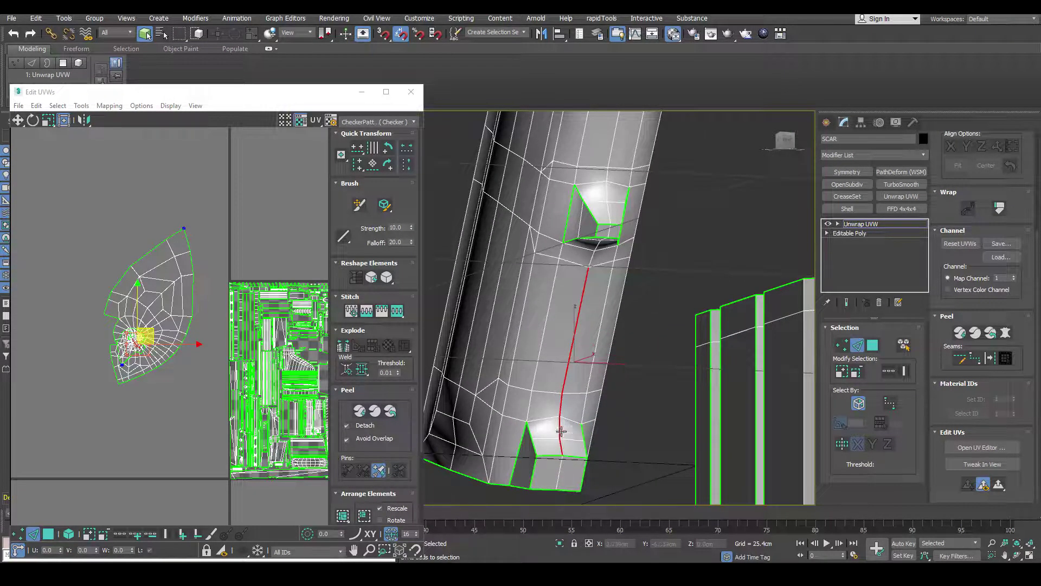
pyautogui.keyDown('alt'); pyautogui.moveTo(600, 251); pyautogui.dragTo(619, 311, button='middle'); pyautogui.keyUp('alt')
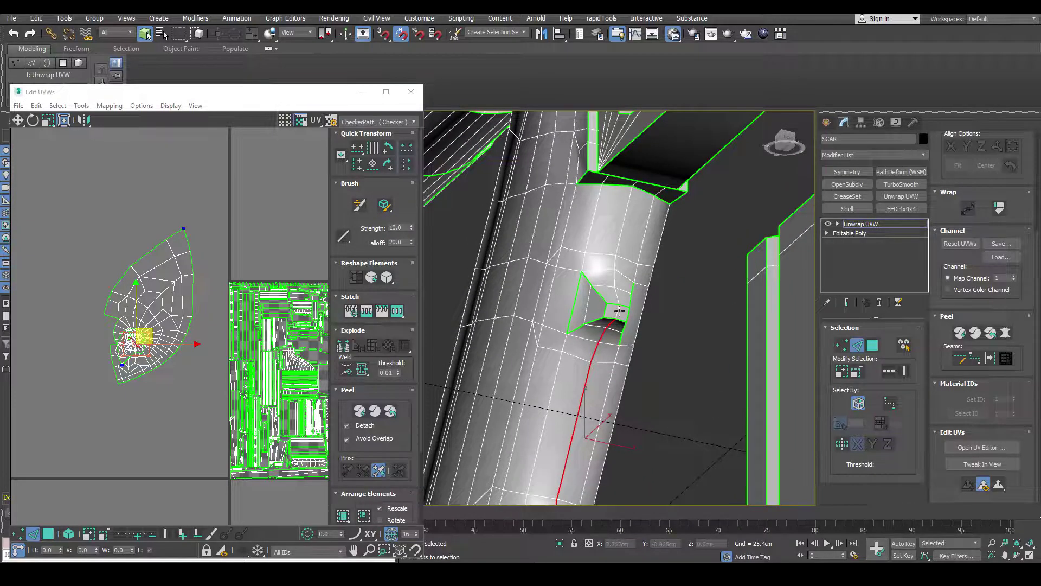
pyautogui.scroll(-8, 620, 238)
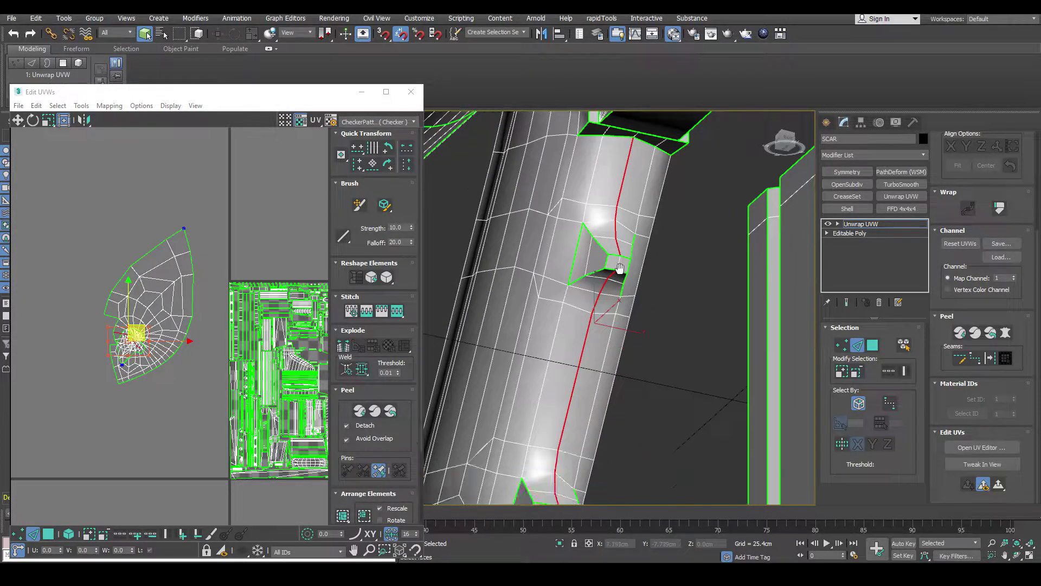
pyautogui.scroll(1, 627, 319)
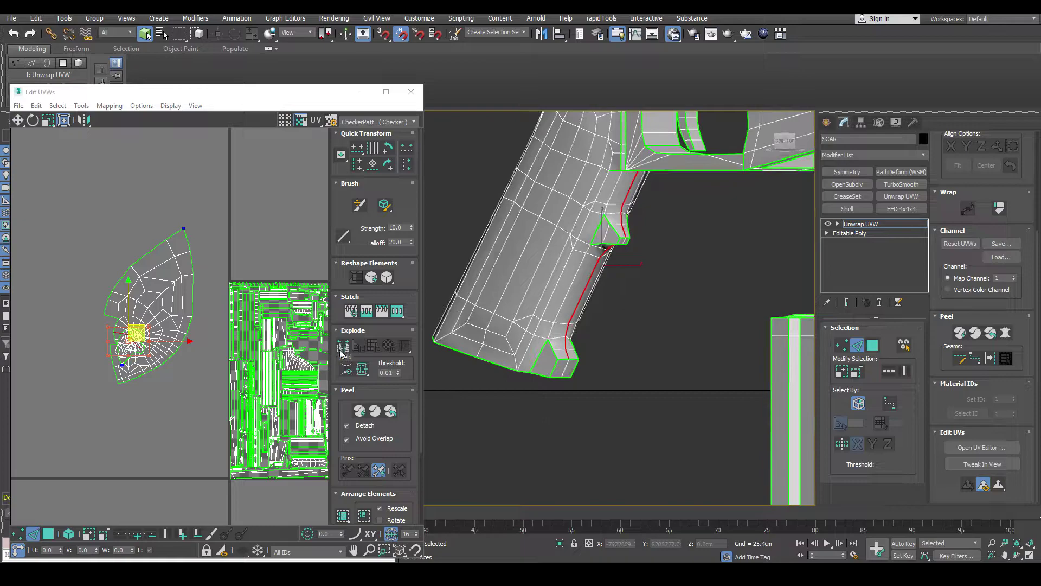
pyautogui.click(344, 346)
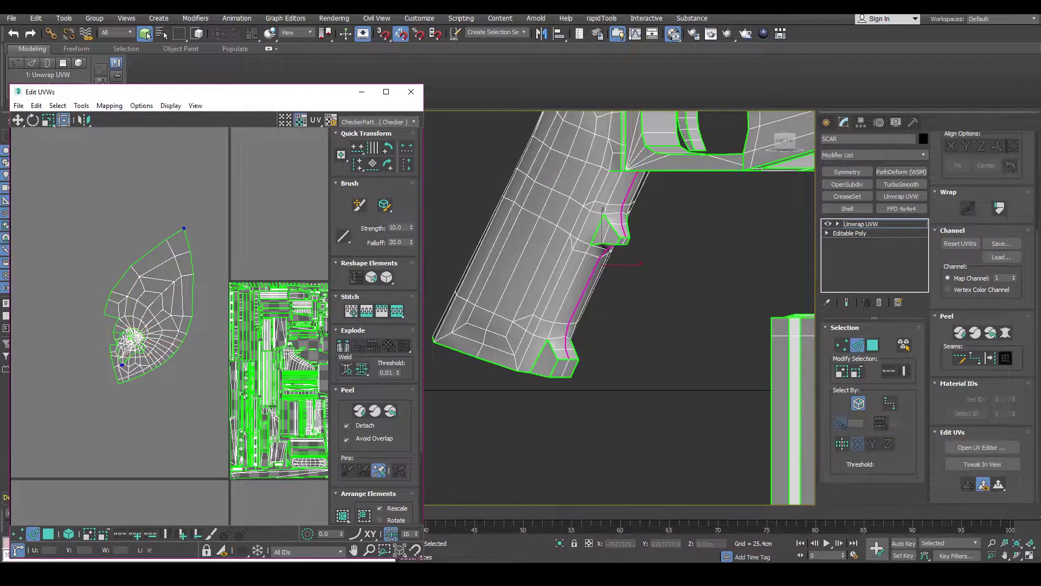
pyautogui.click(159, 413)
# Select the whole grip shell as a UV element and unfold it with Quick Peel.
pyautogui.click(67, 535)
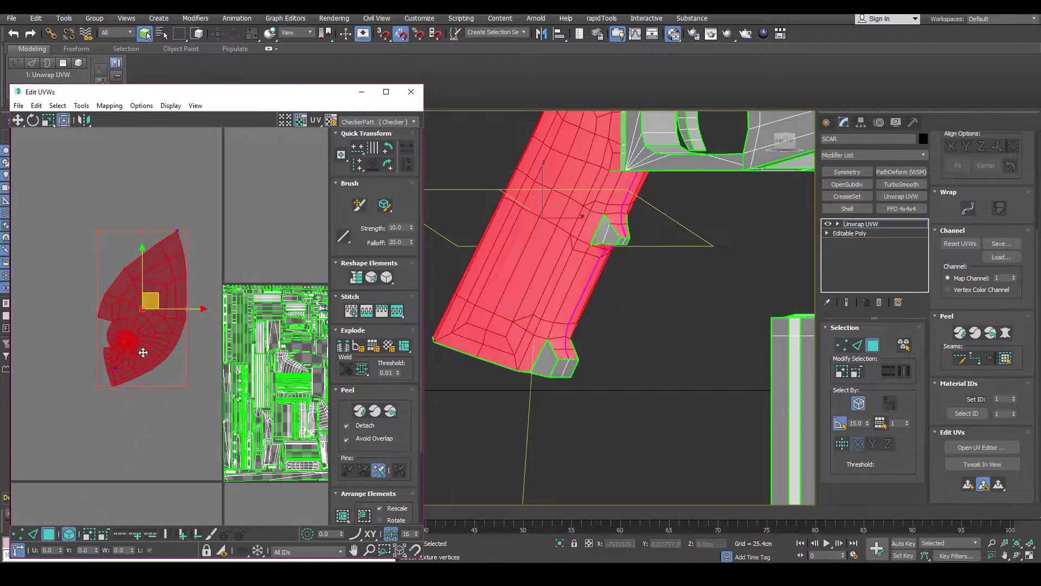
pyautogui.moveTo(143, 353); pyautogui.dragTo(125, 334)
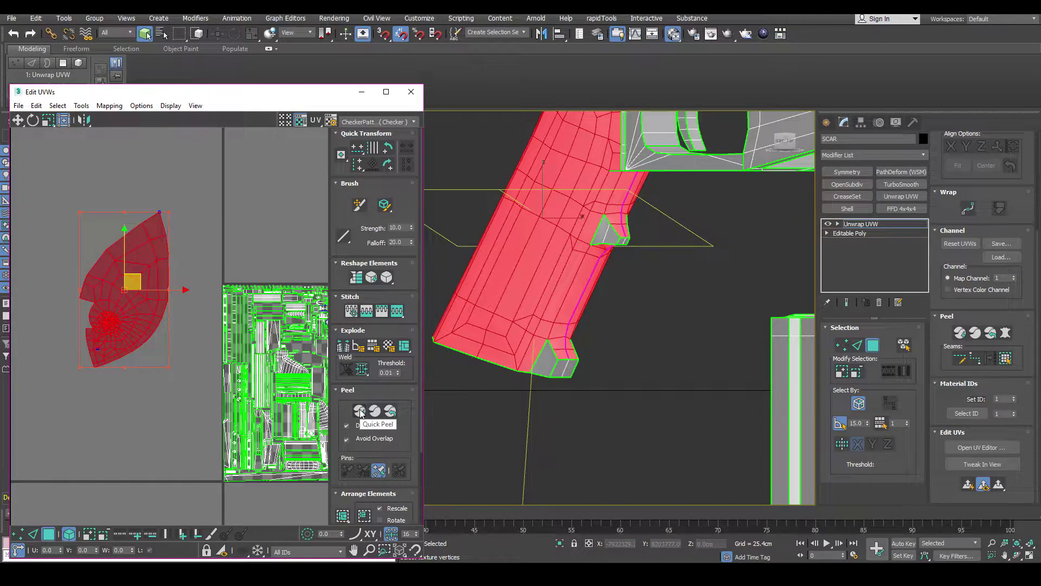
pyautogui.click(360, 412)
pyautogui.scroll(-4, 128, 360)
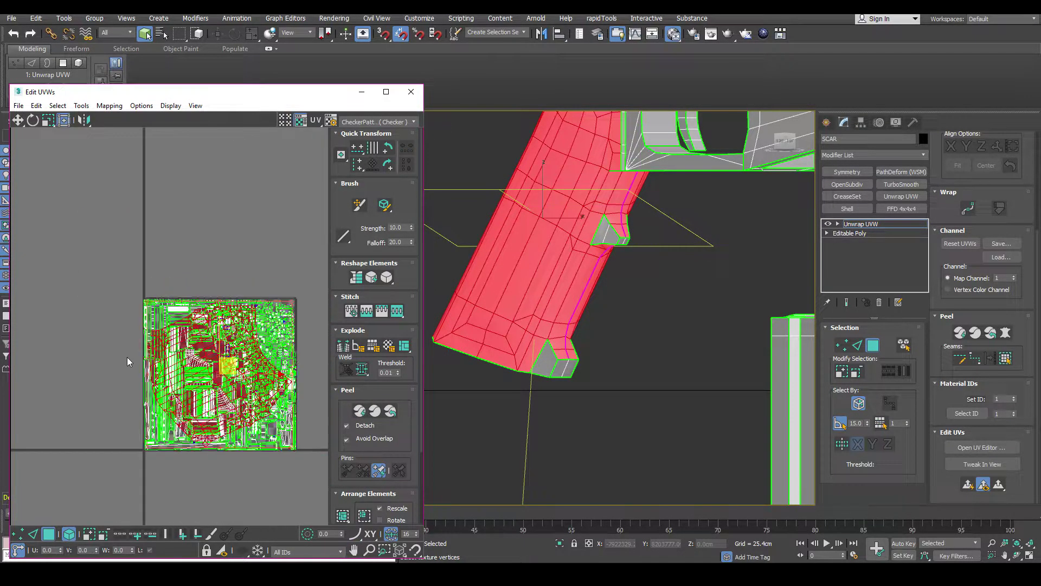
# Move the peeled grip shell out of the UV square and rotate it upright.
pyautogui.moveTo(182, 365); pyautogui.dragTo(59, 318)
pyautogui.moveTo(91, 367); pyautogui.dragTo(189, 375, button='middle')
pyautogui.press('e')
pyautogui.moveTo(197, 355); pyautogui.dragTo(209, 319)
pyautogui.moveTo(175, 330); pyautogui.dragTo(186, 331, button='middle')
pyautogui.scroll(2, 187, 330)
# Select the receiver's side faces above the pistol grip together with the curved faces behind the grip.
pyautogui.keyDown('alt'); pyautogui.moveTo(521, 326); pyautogui.dragTo(615, 318, button='middle'); pyautogui.keyUp('alt')
pyautogui.scroll(-4, 551, 283)
pyautogui.scroll(-5, 570, 347)
pyautogui.scroll(5, 614, 318)
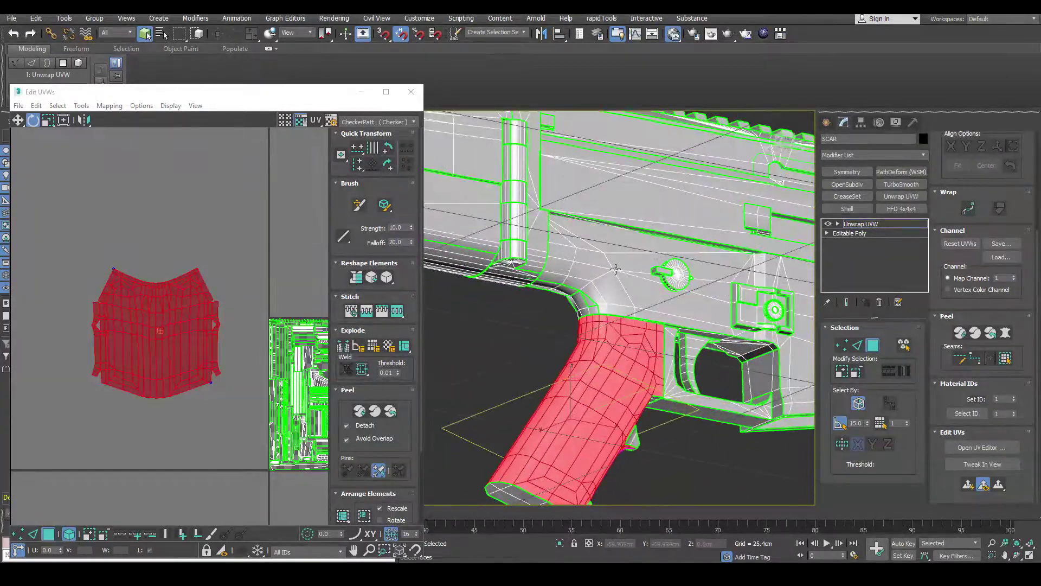
pyautogui.click(627, 298)
pyautogui.keyDown('ctrl'); pyautogui.click(614, 292); pyautogui.keyUp('ctrl')
pyautogui.keyDown('ctrl'); pyautogui.click(603, 291); pyautogui.keyUp('ctrl')
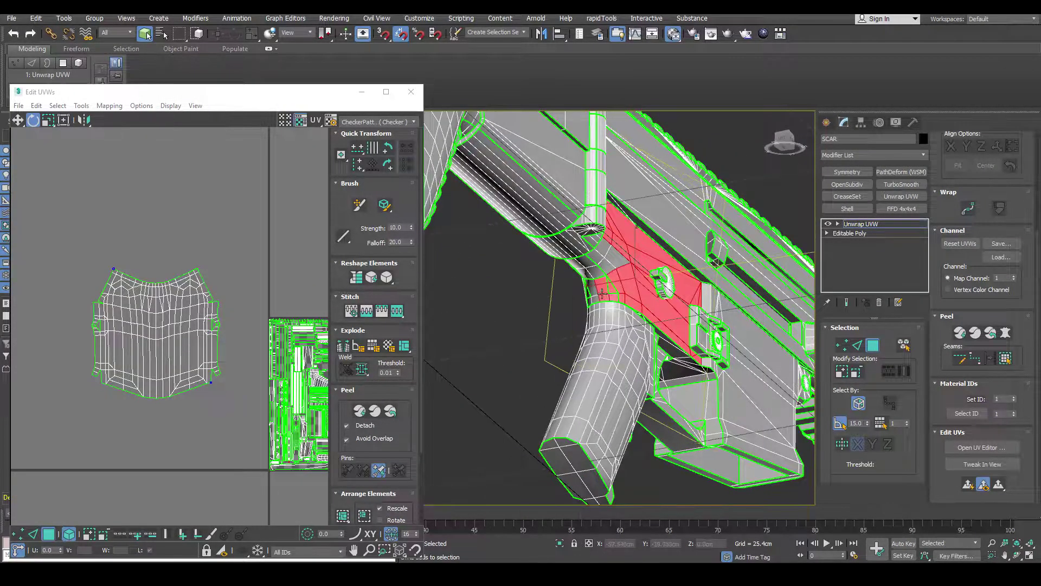
pyautogui.moveTo(601, 291)
pyautogui.keyDown('alt'); pyautogui.mouseDown(button='middle')
pyautogui.moveTo(624, 286)
pyautogui.moveTo(608, 274)
pyautogui.mouseUp(button='middle'); pyautogui.keyUp('alt')
pyautogui.keyDown('ctrl'); pyautogui.click(635, 286); pyautogui.keyUp('ctrl')
# Add the stock's side panel and the faces between its ribs to the selection.
pyautogui.scroll(4, 572, 276)
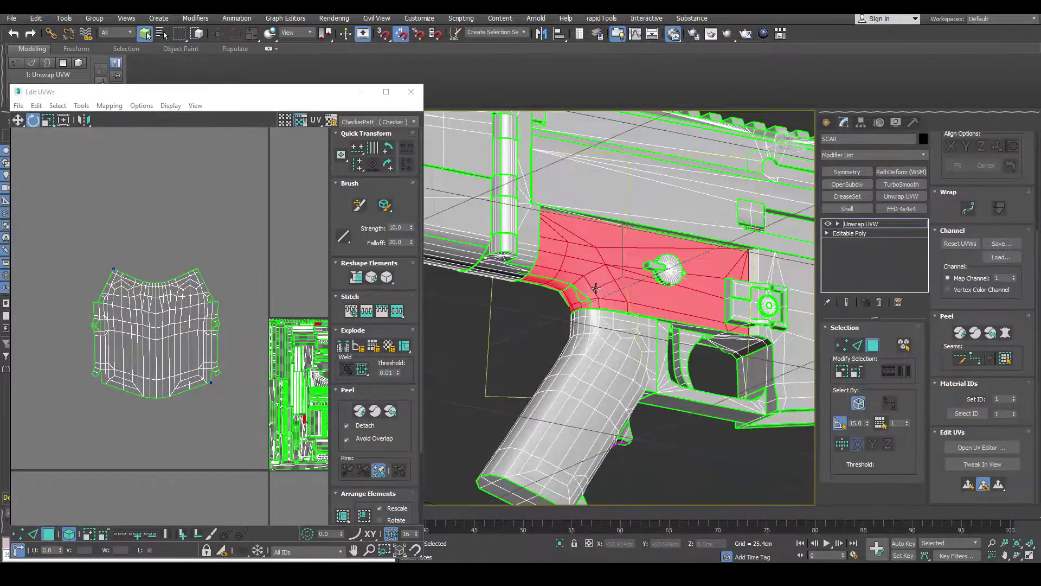
pyautogui.scroll(-6, 571, 277)
pyautogui.scroll(5, 550, 314)
pyautogui.keyDown('ctrl'); pyautogui.click(550, 314); pyautogui.keyUp('ctrl')
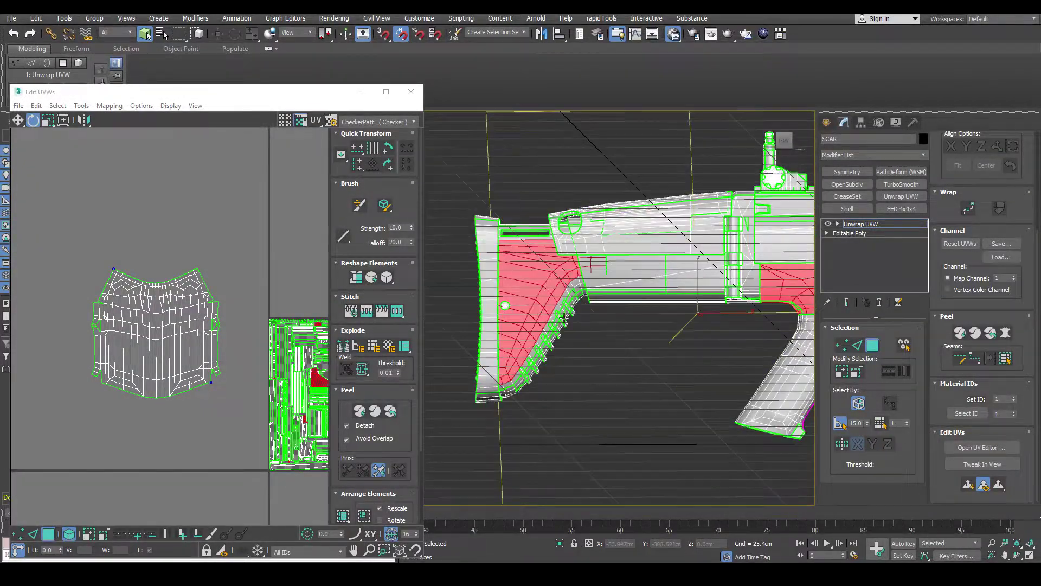
pyautogui.keyDown('alt'); pyautogui.moveTo(596, 265); pyautogui.dragTo(521, 323, button='middle'); pyautogui.keyUp('alt')
pyautogui.scroll(5, 613, 325)
pyautogui.keyDown('ctrl'); pyautogui.click(674, 354); pyautogui.keyUp('ctrl')
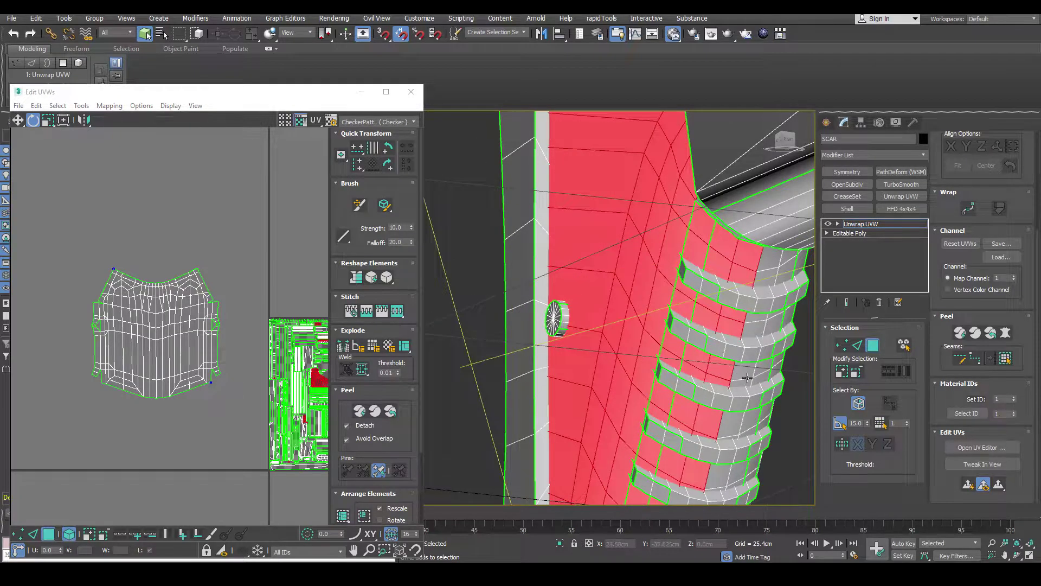
# Inspect the selected stock and receiver areas on the model and compare them with their pieces in the UV layout.
pyautogui.scroll(-6, 651, 361)
pyautogui.scroll(-3, 631, 368)
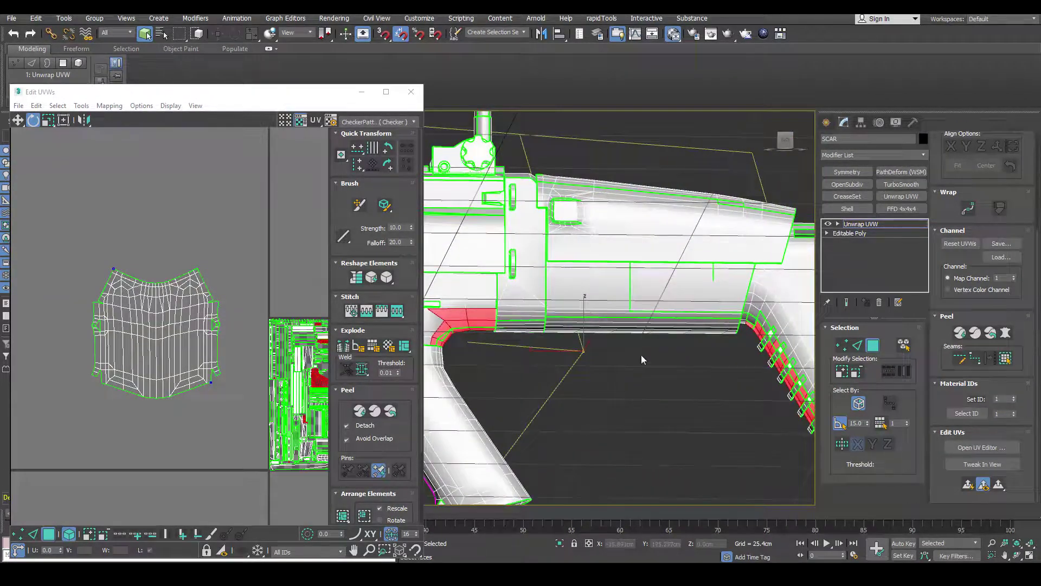
pyautogui.scroll(5, 641, 355)
pyautogui.scroll(-5, 673, 362)
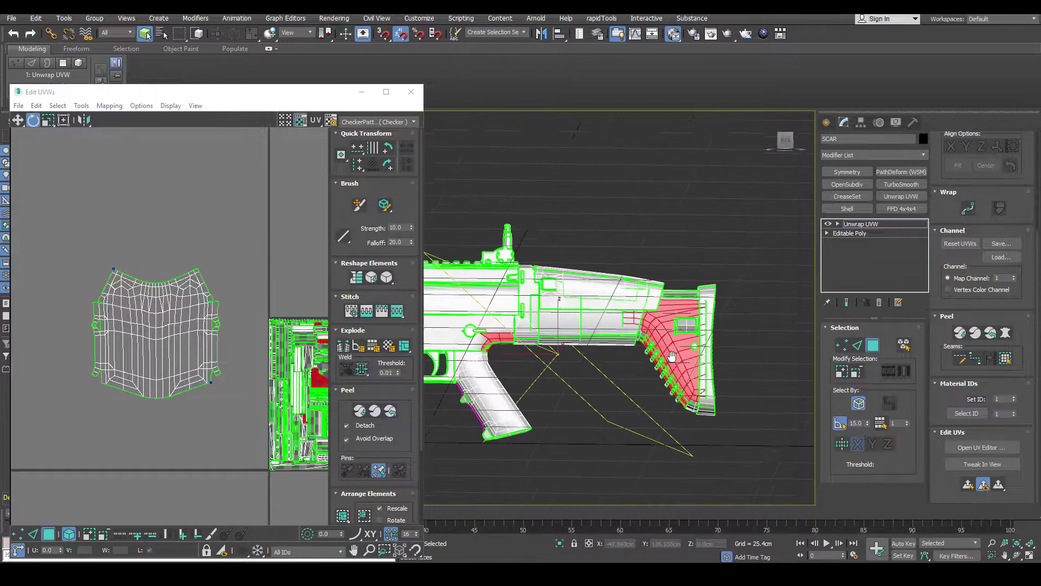
pyautogui.moveTo(319, 352); pyautogui.dragTo(216, 310, button='middle')
pyautogui.moveTo(206, 261); pyautogui.dragTo(207, 251, button='middle')
pyautogui.moveTo(522, 309); pyautogui.dragTo(635, 318, button='middle')
pyautogui.scroll(2, 634, 318)
pyautogui.scroll(-3, 199, 338)
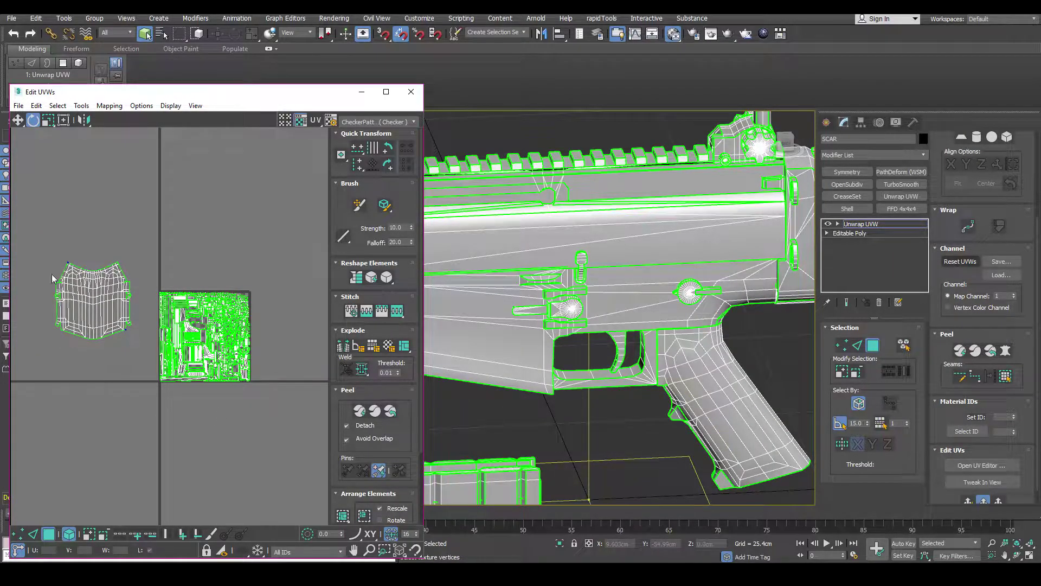
# Select all faces of the rifle and project them with a quick planar map.
pyautogui.moveTo(295, 411); pyautogui.dragTo(295, 412)
pyautogui.moveTo(263, 354); pyautogui.dragTo(266, 344, button='middle')
pyautogui.moveTo(939, 490); pyautogui.dragTo(941, 455)
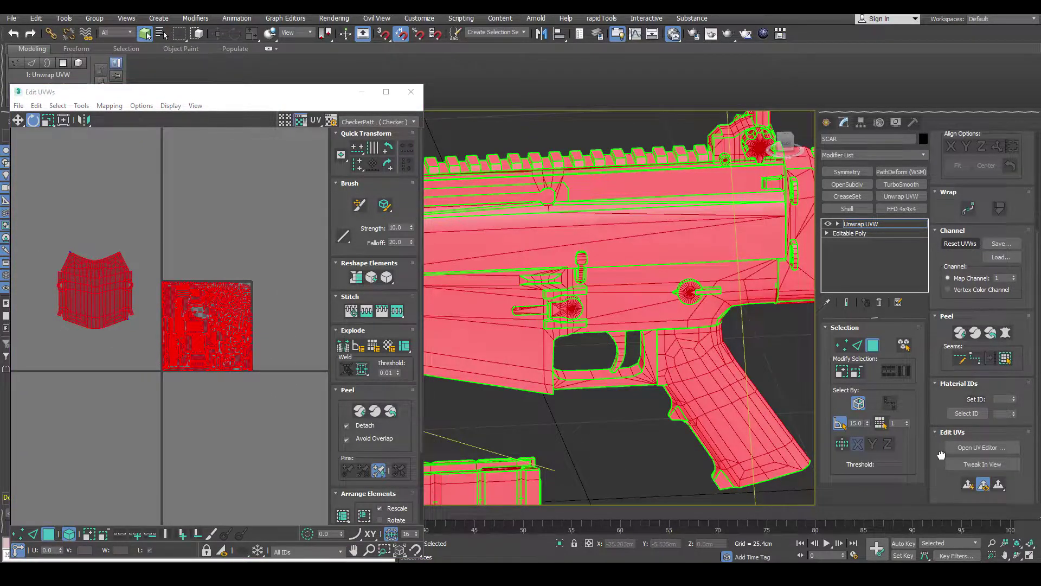
pyautogui.click(969, 485)
pyautogui.moveTo(153, 345); pyautogui.dragTo(135, 341, button='middle')
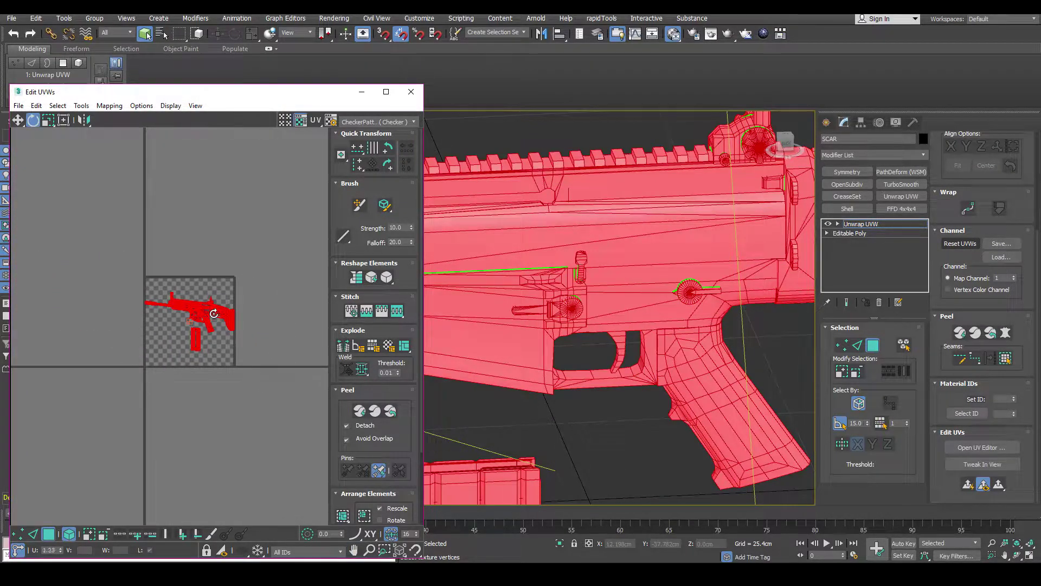
# Rotate the planar-mapped rifle UVs diagonally, move them above the checker tile and deselect them.
pyautogui.moveTo(231, 323); pyautogui.dragTo(201, 215)
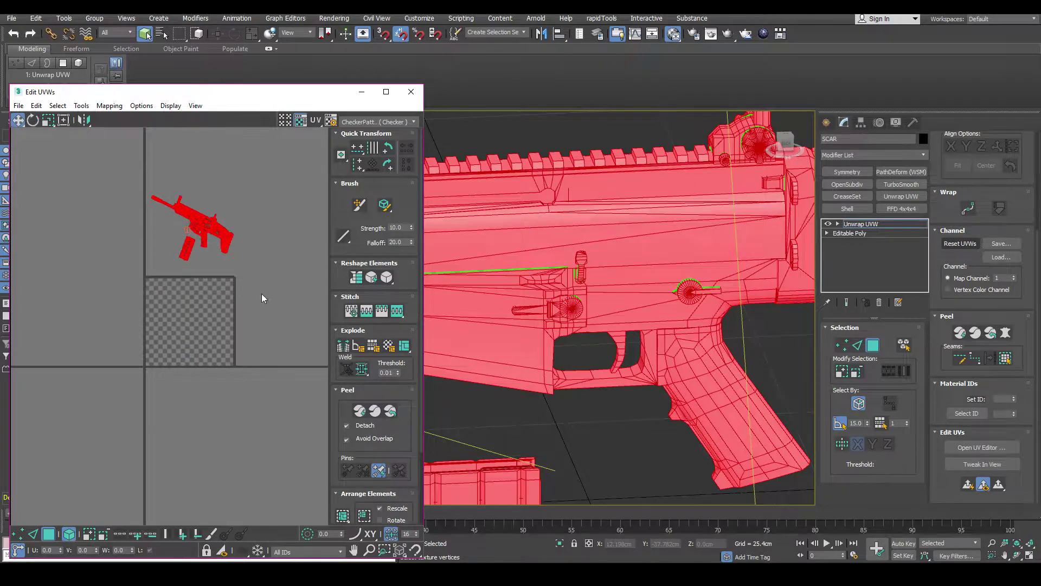
pyautogui.click(262, 296)
pyautogui.moveTo(213, 249); pyautogui.dragTo(207, 277, button='middle')
pyautogui.keyDown('alt'); pyautogui.moveTo(547, 304); pyautogui.dragTo(638, 324, button='middle'); pyautogui.keyUp('alt')
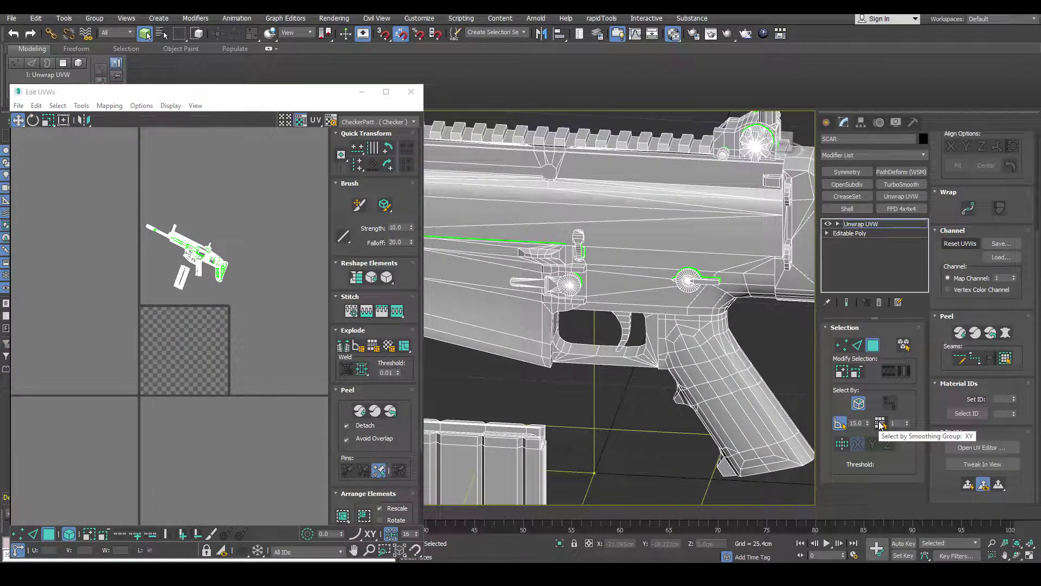
# Try region-selecting the rifle's faces, and select only the round lever's faces above the trigger guard.
pyautogui.scroll(-6, 669, 347)
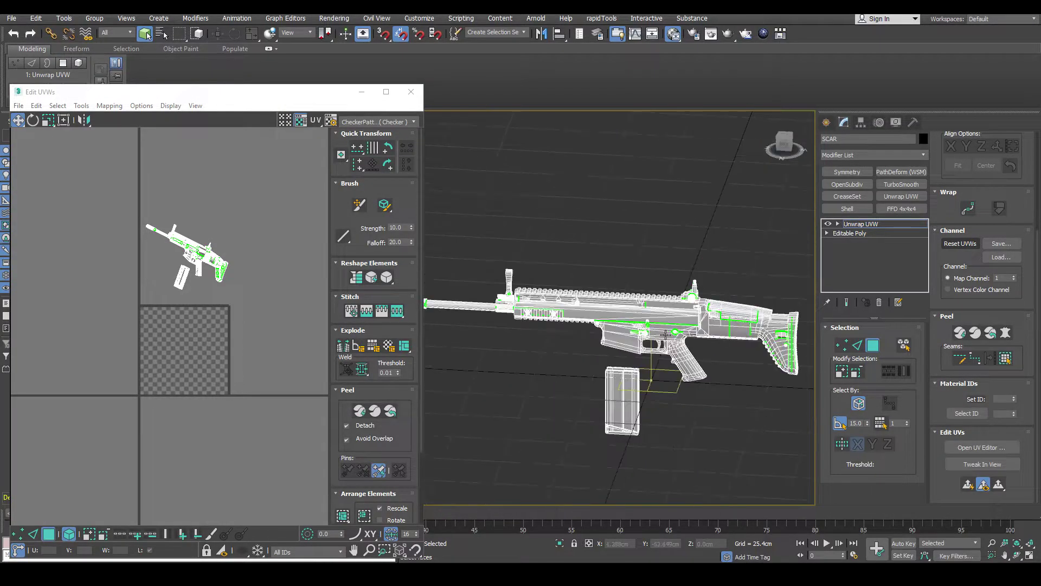
pyautogui.moveTo(648, 324); pyautogui.dragTo(641, 319, button='middle')
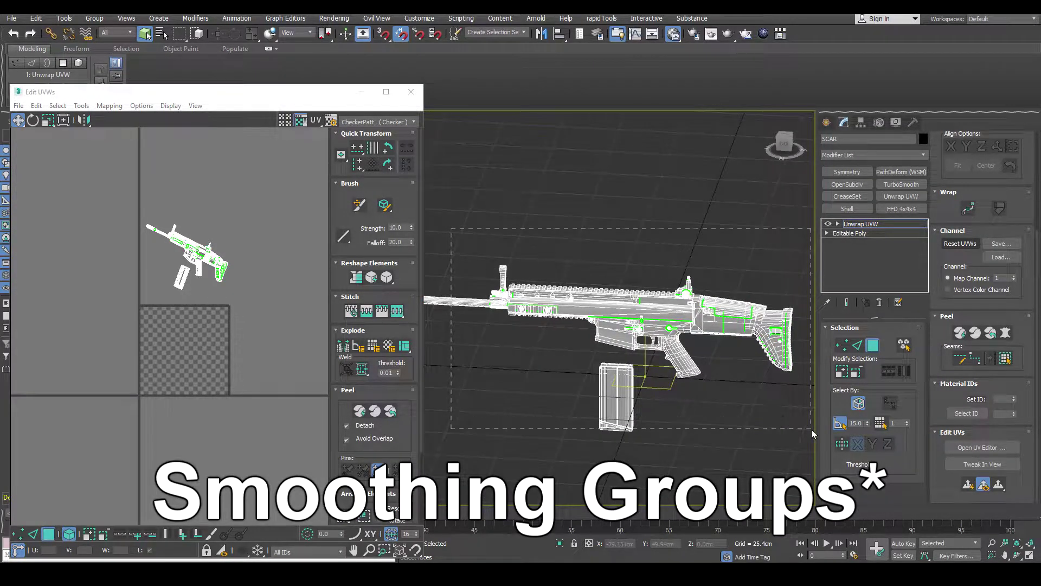
pyautogui.moveTo(812, 428); pyautogui.dragTo(803, 440)
pyautogui.scroll(5, 667, 314)
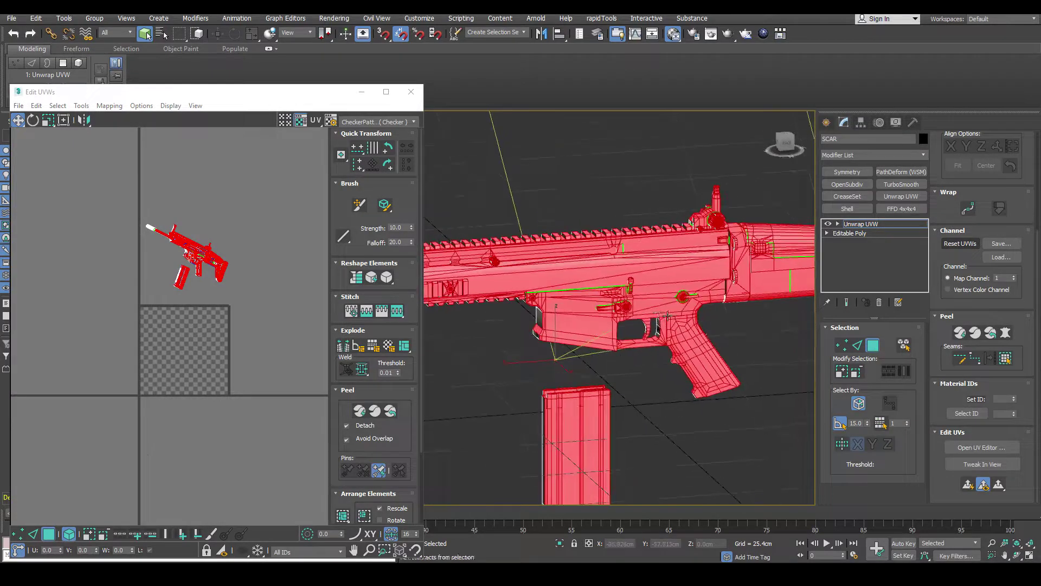
pyautogui.scroll(10, 668, 315)
pyautogui.click(616, 307)
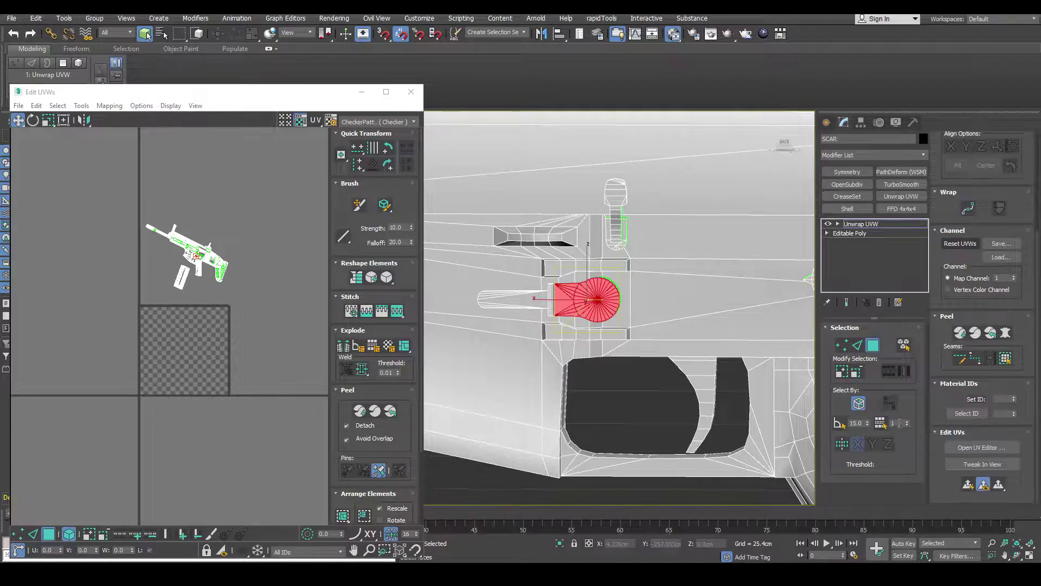
# Select the rifle's faces that belong to smoothing group 1 and inspect the selected areas around the receiver.
pyautogui.click(881, 423)
pyautogui.scroll(-10, 651, 343)
pyautogui.keyDown('alt'); pyautogui.moveTo(651, 343); pyautogui.dragTo(583, 305, button='middle'); pyautogui.keyUp('alt')
pyautogui.scroll(8, 583, 305)
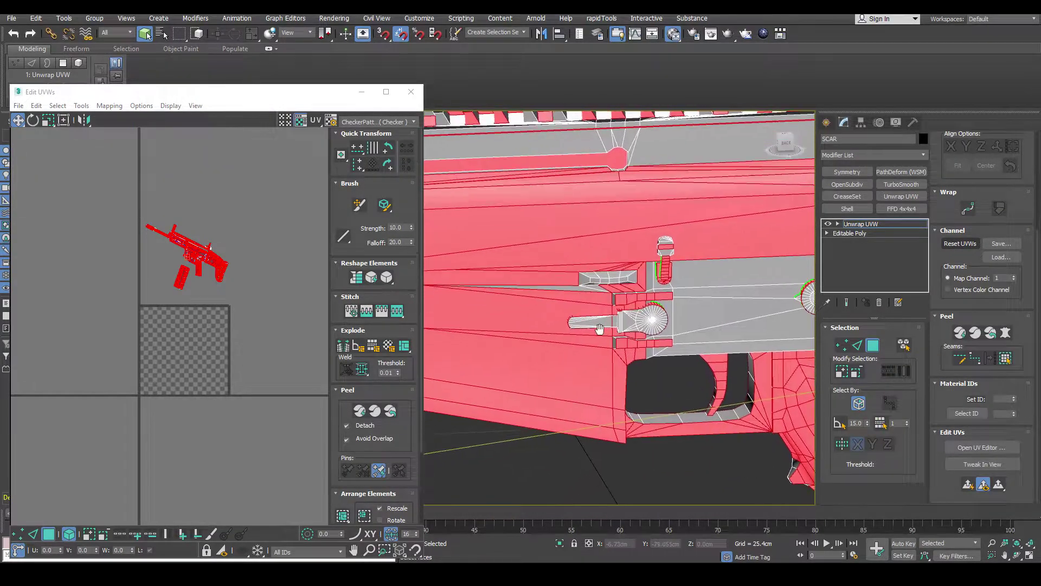
pyautogui.scroll(4, 208, 282)
# Peel the smoothing group 1 faces and move the resulting shells out beside the remaining rifle projection.
pyautogui.scroll(-3, 209, 282)
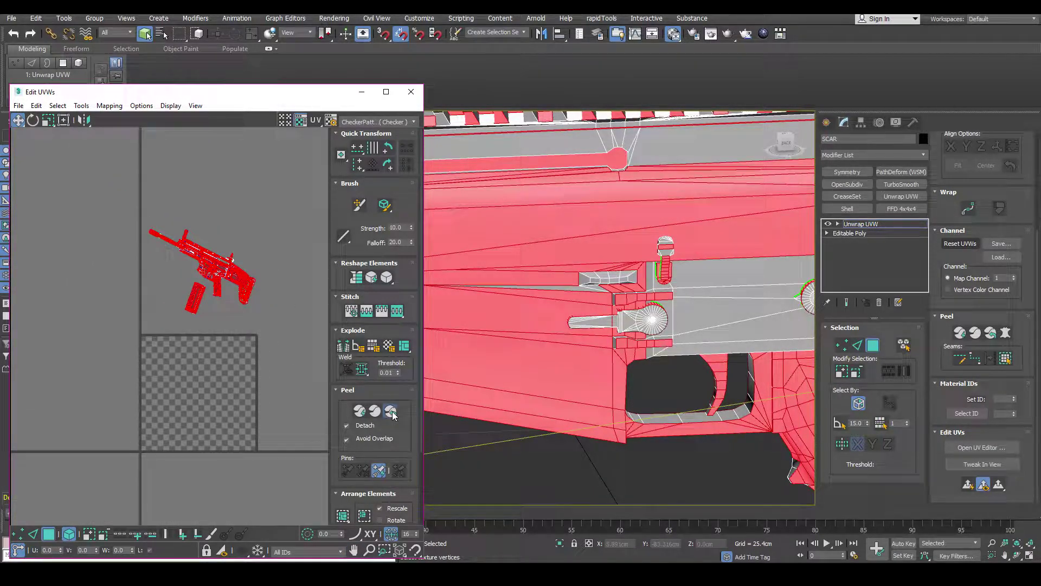
pyautogui.scroll(-2, 278, 332)
pyautogui.moveTo(278, 332); pyautogui.dragTo(311, 336, button='middle')
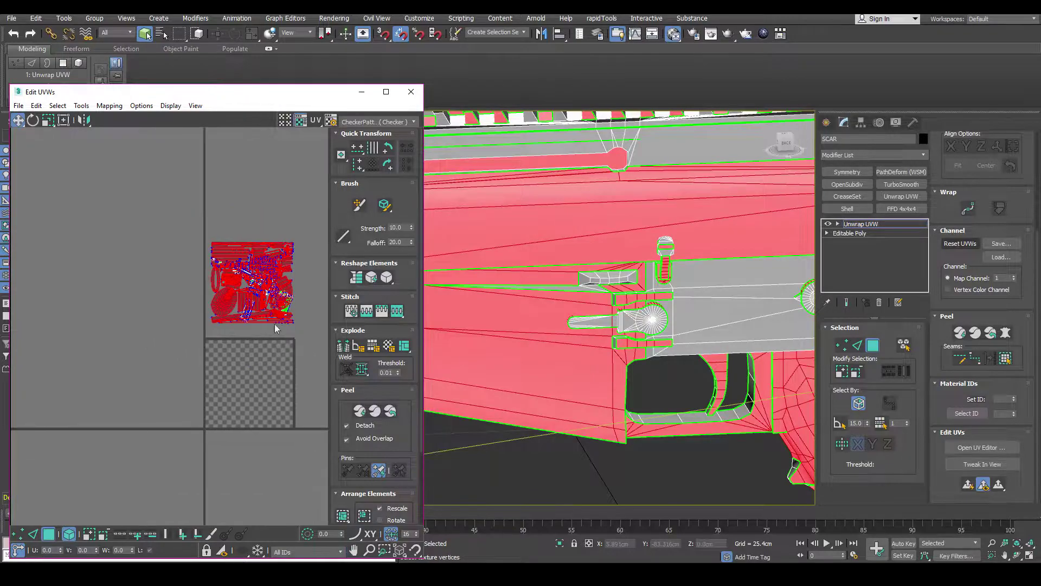
pyautogui.moveTo(224, 301); pyautogui.dragTo(126, 261)
# Set the smoothing group ID to 2 and select its faces on the rifle.
pyautogui.click(892, 423)
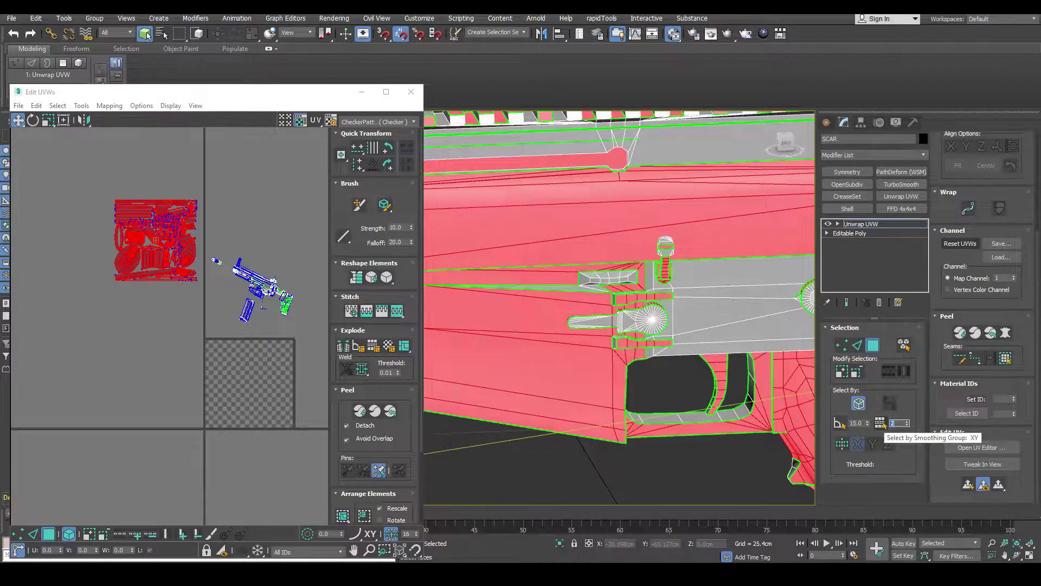
pyautogui.click(884, 424)
pyautogui.scroll(-4, 667, 348)
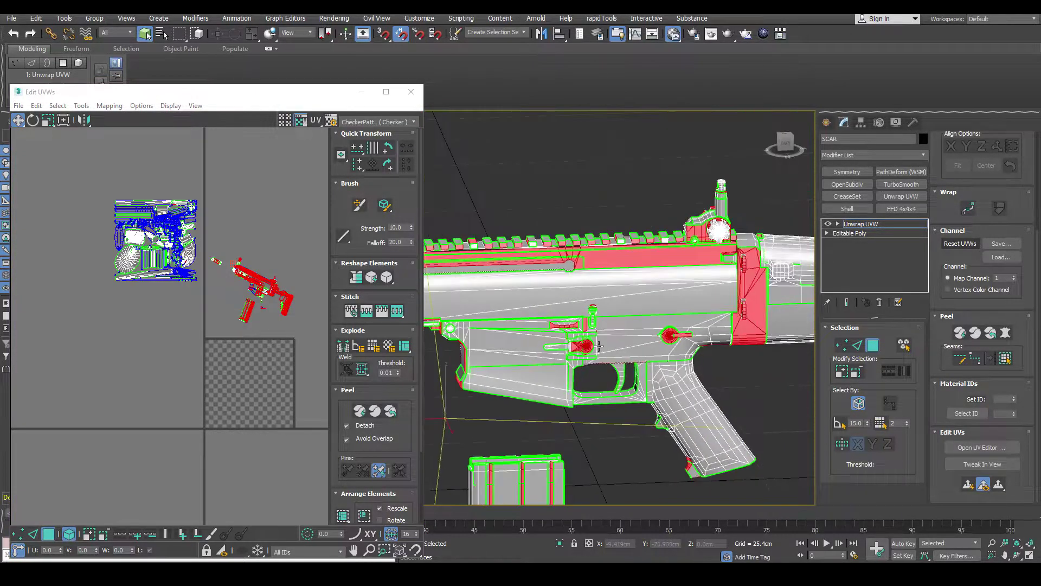
pyautogui.keyDown('alt'); pyautogui.moveTo(645, 341); pyautogui.dragTo(618, 350, button='middle'); pyautogui.keyUp('alt')
# Peel the smoothing group 2 faces and move their shells to the far side of the group 1 shells.
pyautogui.moveTo(296, 358); pyautogui.dragTo(282, 354, button='middle')
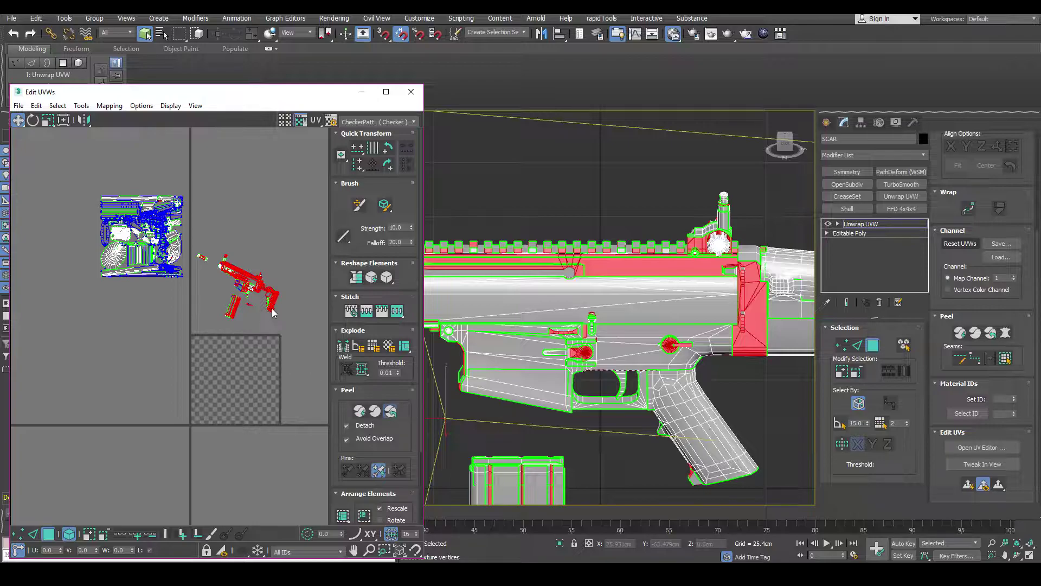
pyautogui.click(275, 307)
pyautogui.moveTo(217, 302); pyautogui.dragTo(29, 263)
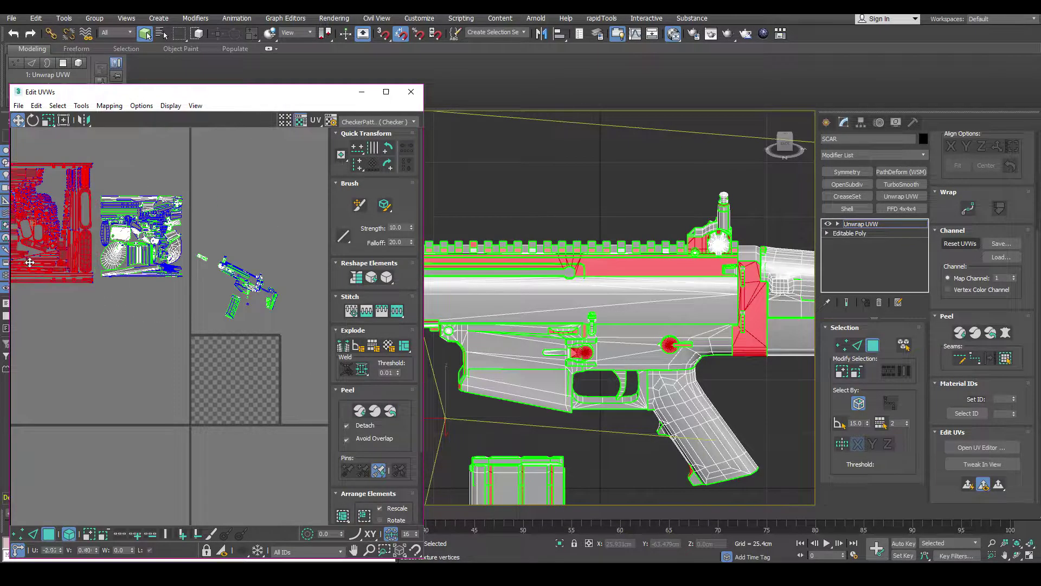
pyautogui.scroll(-2, 30, 262)
pyautogui.moveTo(82, 265); pyautogui.dragTo(217, 266, button='middle')
# Set the smoothing group ID to 3 and select its faces on the rifle.
pyautogui.moveTo(619, 350); pyautogui.dragTo(620, 329, button='middle')
pyautogui.scroll(2, 228, 260)
pyautogui.click(907, 421)
pyautogui.click(884, 424)
# Peel the smoothing group 3 faces and move their shells below the other peeled groups.
pyautogui.moveTo(269, 370); pyautogui.dragTo(252, 363, button='middle')
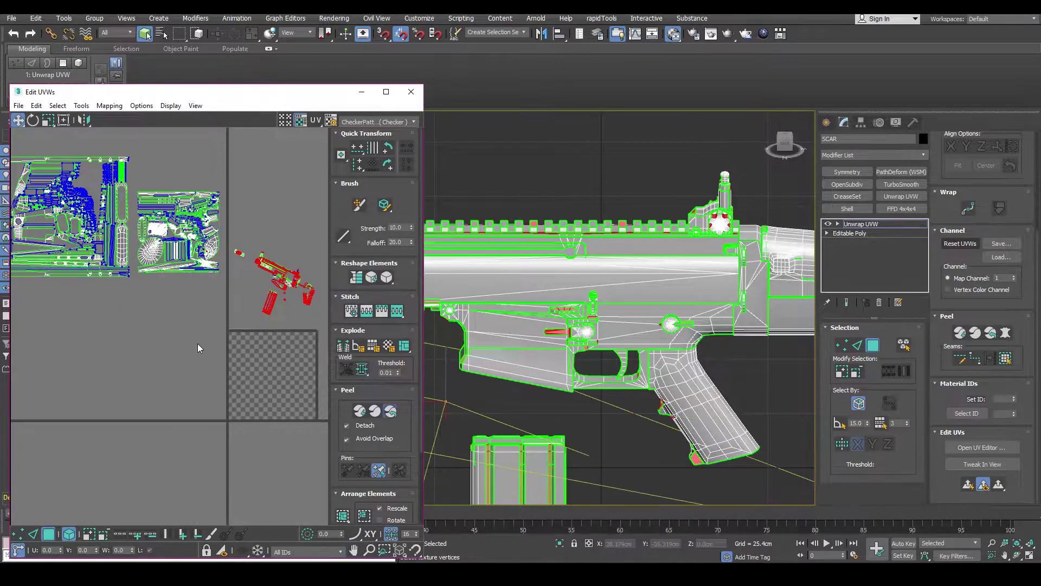
pyautogui.moveTo(245, 310); pyautogui.dragTo(41, 388)
pyautogui.moveTo(43, 389); pyautogui.dragTo(97, 375, button='middle')
pyautogui.scroll(-2, 98, 377)
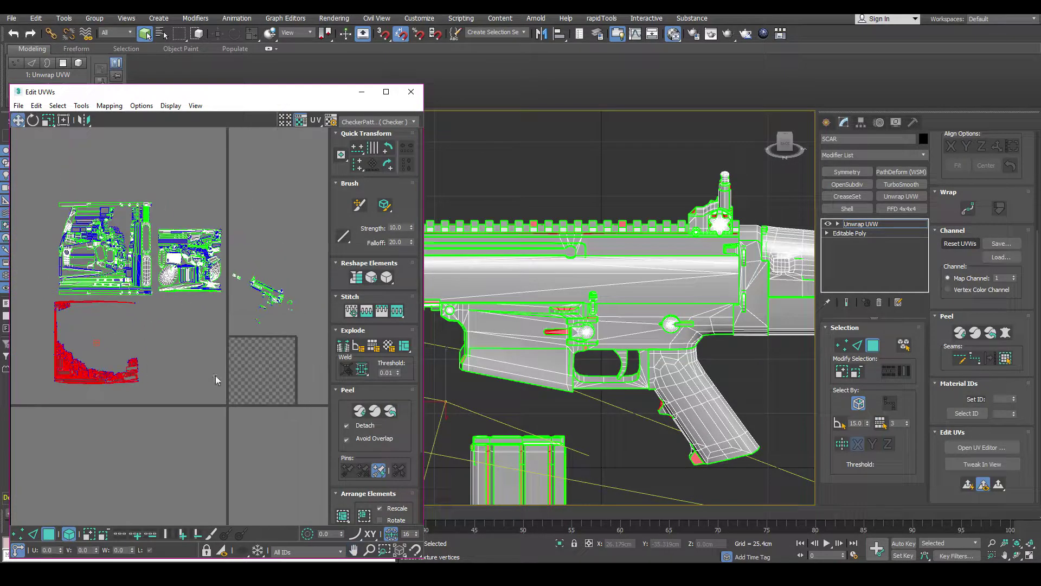
# Select the remaining unpeeled pieces above the checker tile and compare them with the peeled groups in the UV layout.
pyautogui.moveTo(277, 318); pyautogui.dragTo(221, 321, button='middle')
pyautogui.moveTo(296, 247); pyautogui.dragTo(182, 355)
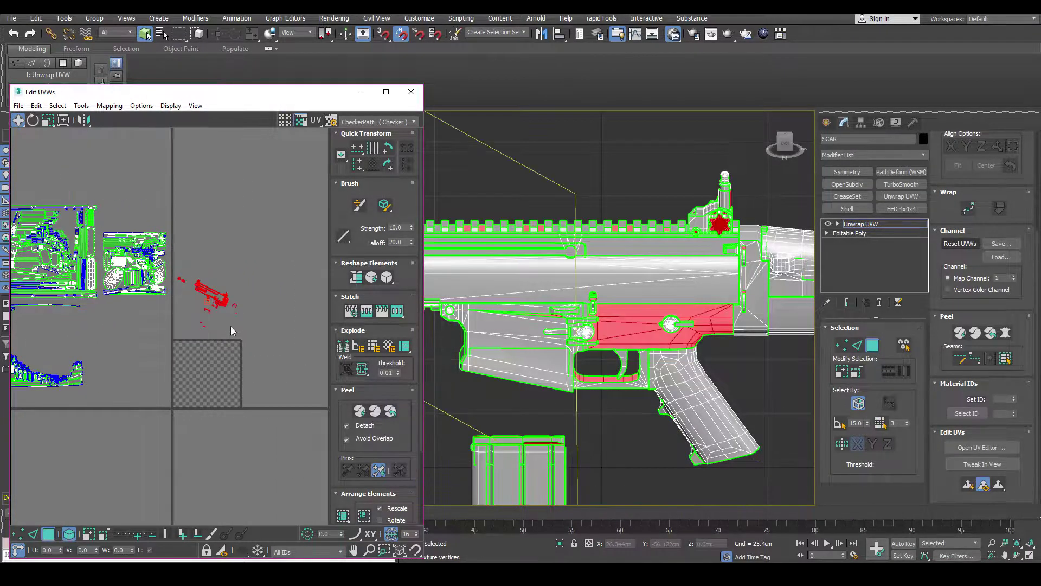
pyautogui.scroll(3, 231, 317)
pyautogui.scroll(1, 186, 244)
pyautogui.moveTo(149, 273); pyautogui.dragTo(188, 298, button='middle')
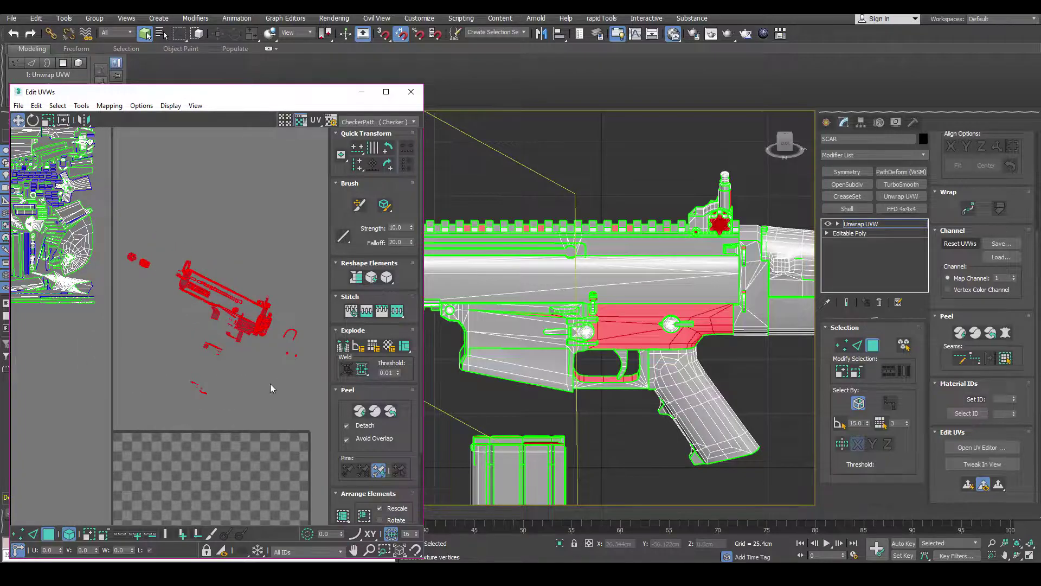
pyautogui.moveTo(223, 382); pyautogui.dragTo(279, 353, button='middle')
pyautogui.scroll(-2, 279, 352)
pyautogui.moveTo(203, 349); pyautogui.dragTo(265, 337, button='middle')
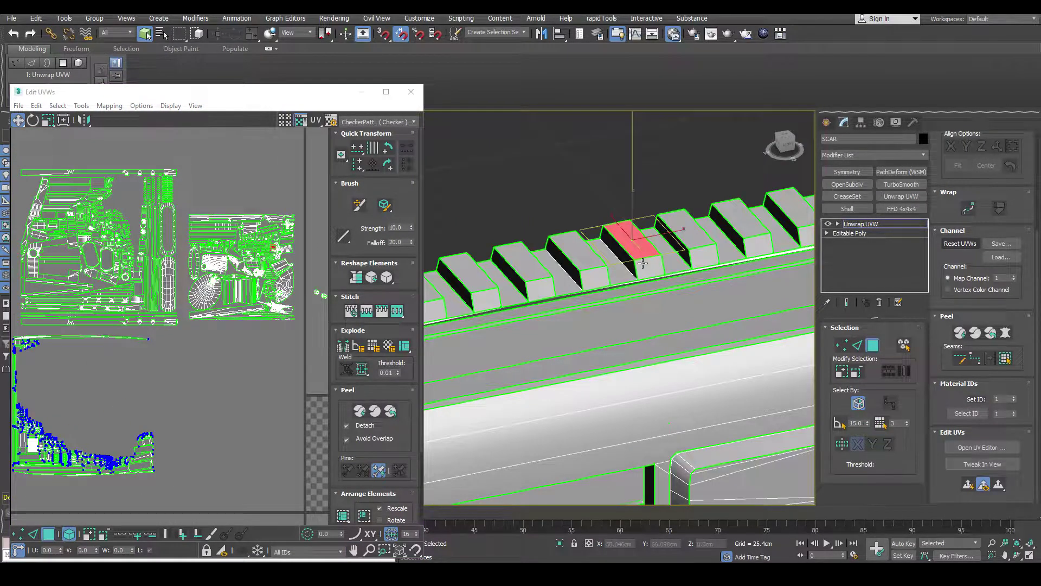
# Select the top faces of four neighbouring teeth on the upper rail.
pyautogui.scroll(-5, 642, 289)
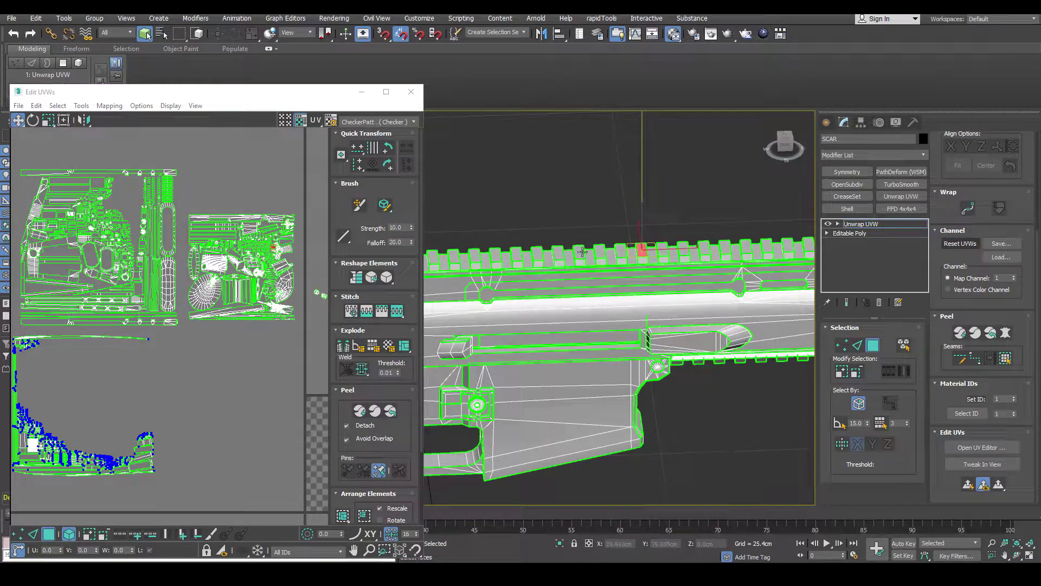
pyautogui.scroll(5, 587, 254)
pyautogui.keyDown('alt'); pyautogui.moveTo(587, 253); pyautogui.dragTo(607, 253, button='middle'); pyautogui.keyUp('alt')
pyautogui.keyDown('ctrl'); pyautogui.click(624, 245); pyautogui.keyUp('ctrl')
pyautogui.keyDown('ctrl'); pyautogui.click(680, 237); pyautogui.keyUp('ctrl')
pyautogui.keyDown('ctrl'); pyautogui.click(735, 228); pyautogui.keyUp('ctrl')
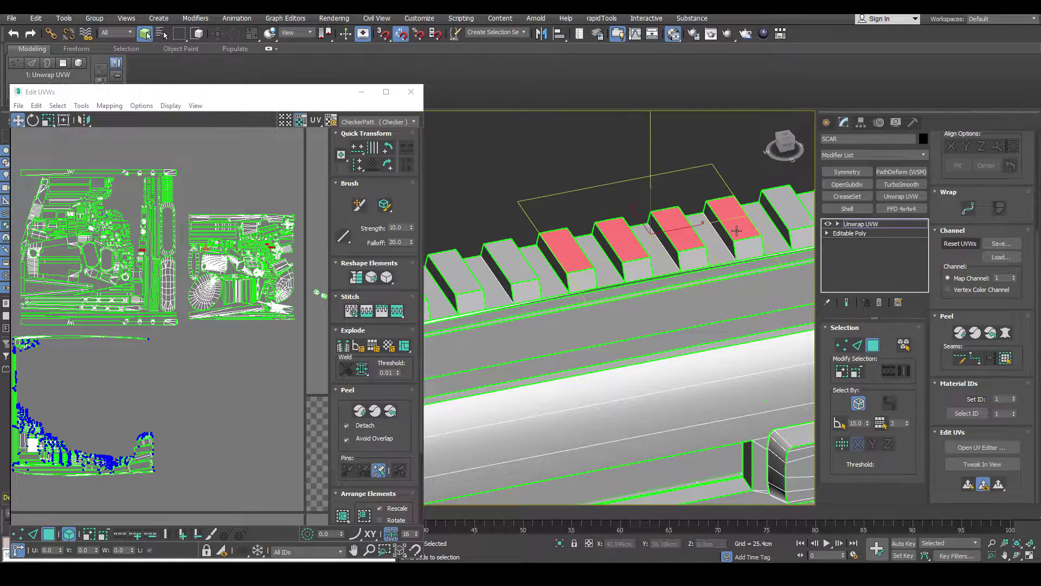
pyautogui.moveTo(732, 229); pyautogui.dragTo(674, 254, button='middle')
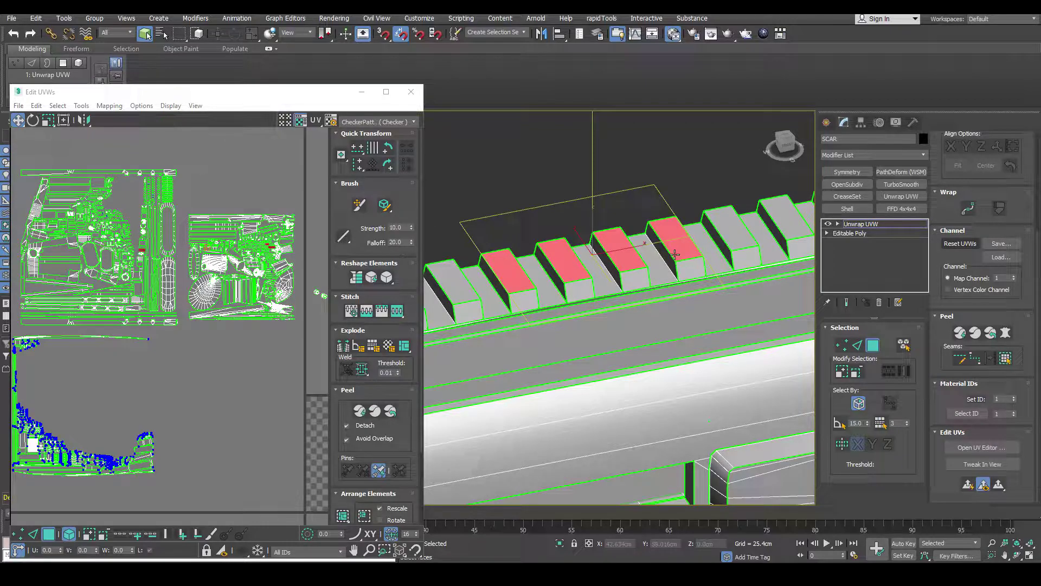
# Select the top face of a single rail tooth and examine how the seams separate it from the surrounding faces.
pyautogui.keyDown('alt'); pyautogui.moveTo(611, 236); pyautogui.dragTo(691, 247, button='middle'); pyautogui.keyUp('alt')
pyautogui.click(619, 274)
pyautogui.click(621, 273)
pyautogui.click(632, 275)
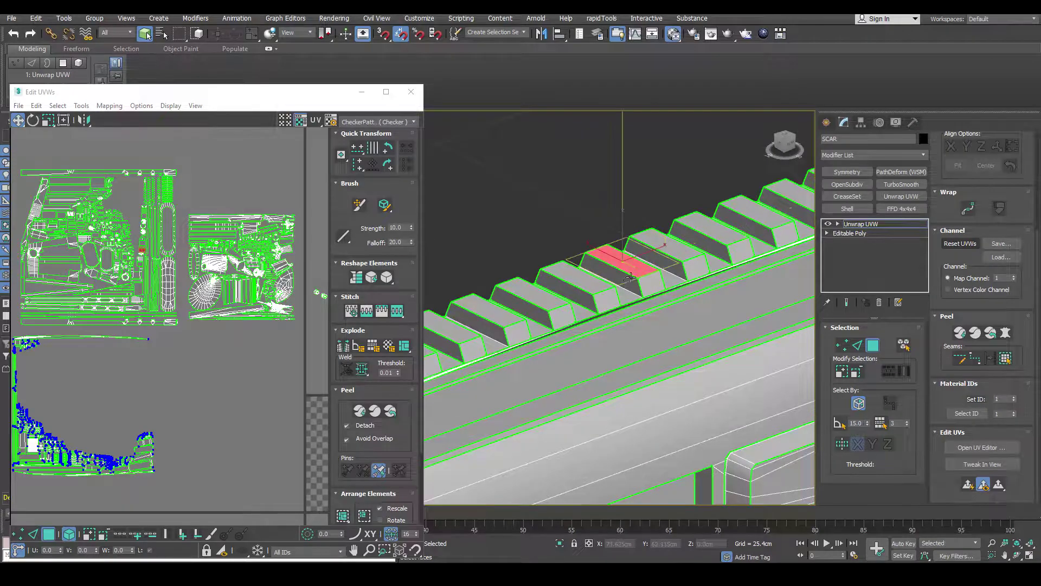
pyautogui.keyDown('alt'); pyautogui.moveTo(635, 270); pyautogui.dragTo(629, 280, button='middle'); pyautogui.keyUp('alt')
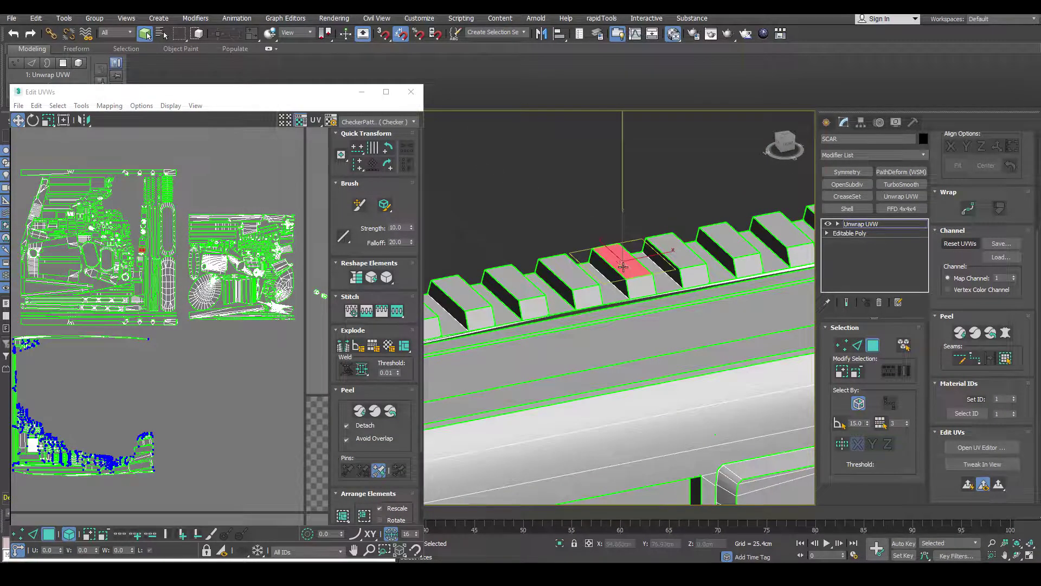
pyautogui.scroll(2, 620, 267)
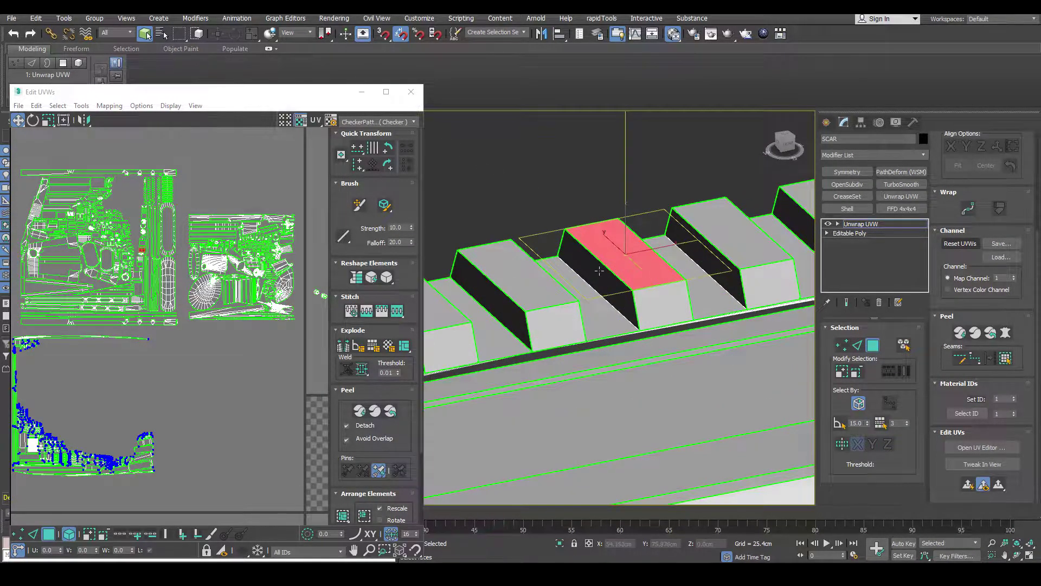
pyautogui.scroll(-5, 627, 284)
pyautogui.keyDown('alt'); pyautogui.moveTo(627, 284); pyautogui.dragTo(665, 301, button='middle'); pyautogui.keyUp('alt')
pyautogui.scroll(-2, 635, 285)
# Select the large oval shell in the UV layout and locate its faces on the stock.
pyautogui.moveTo(158, 314); pyautogui.dragTo(202, 312, button='middle')
pyautogui.scroll(6, 200, 311)
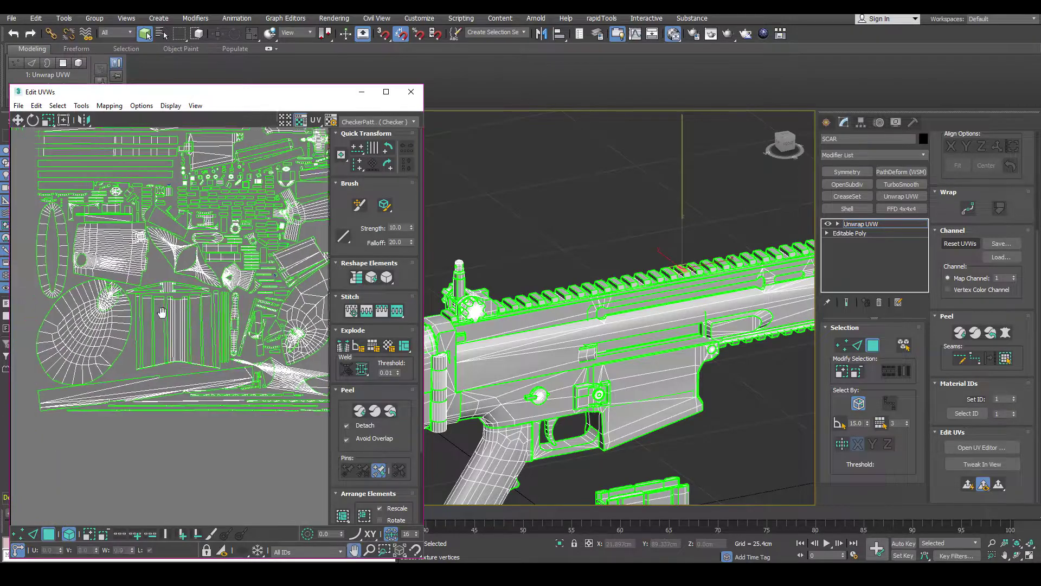
pyautogui.click(176, 326)
pyautogui.moveTo(177, 326); pyautogui.dragTo(173, 346, button='middle')
pyautogui.moveTo(520, 378); pyautogui.dragTo(603, 278, button='middle')
pyautogui.scroll(-4, 569, 321)
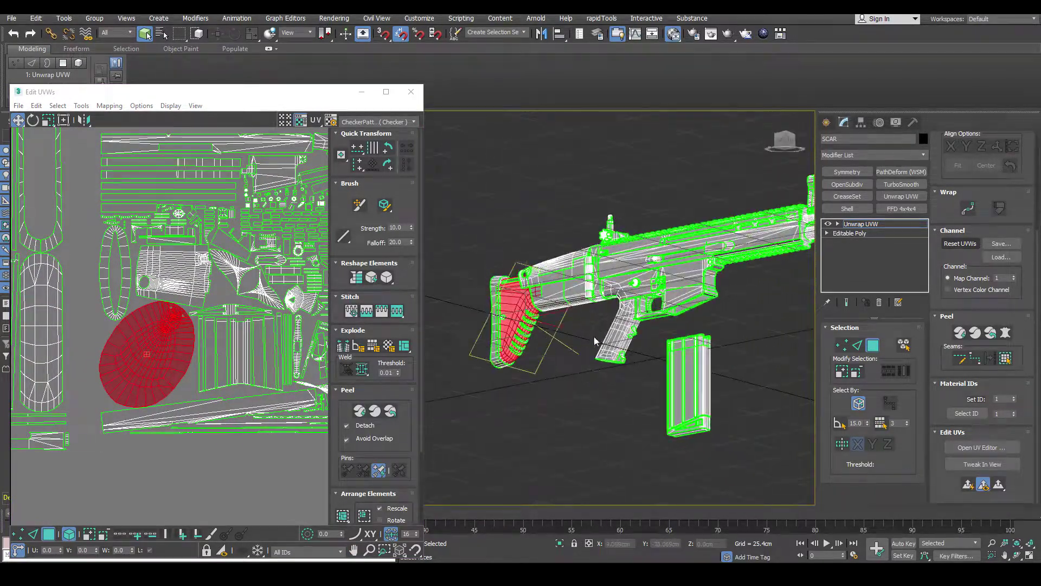
# Select a strip of faces on the pistol grip and look for its shell in the UV layout.
pyautogui.click(615, 342)
pyautogui.scroll(-5, 128, 302)
pyautogui.moveTo(141, 303); pyautogui.dragTo(212, 264, button='middle')
pyautogui.moveTo(564, 335); pyautogui.dragTo(592, 339, button='middle')
pyautogui.scroll(3, 592, 338)
pyautogui.scroll(4, 213, 263)
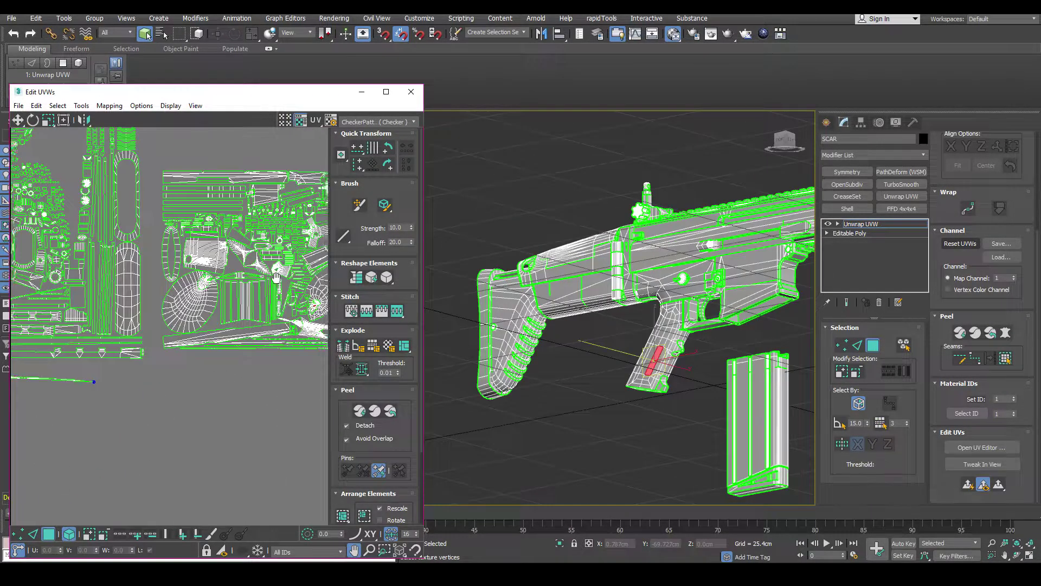
pyautogui.scroll(4, 253, 311)
# Select the pistol grip's shell and move it to the empty area above the peeled groups.
pyautogui.moveTo(319, 296); pyautogui.dragTo(199, 342, button='middle')
pyautogui.click(289, 320)
pyautogui.scroll(-4, 200, 342)
pyautogui.moveTo(199, 332); pyautogui.dragTo(162, 202)
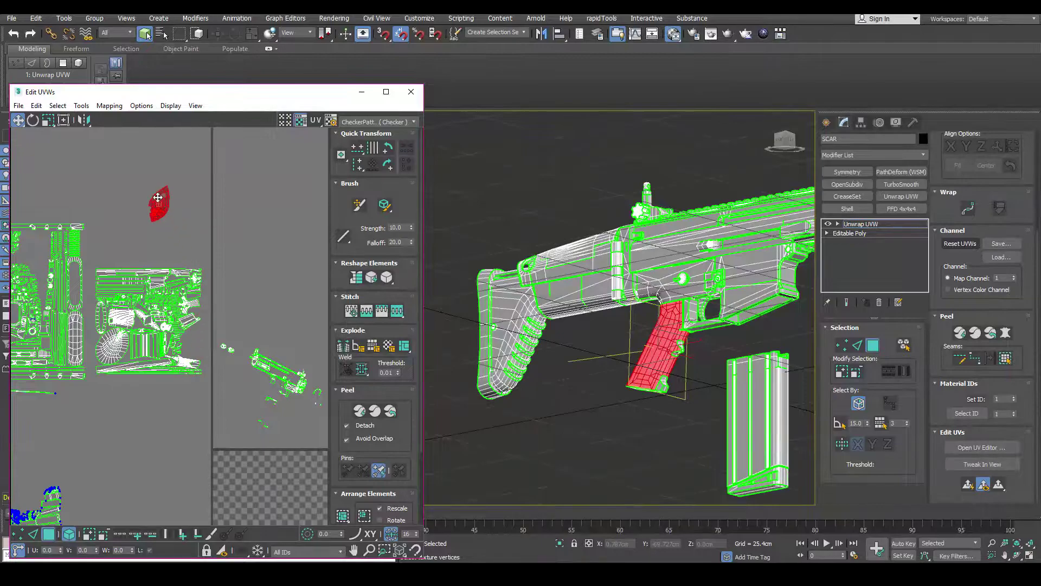
pyautogui.scroll(4, 163, 202)
pyautogui.moveTo(163, 202); pyautogui.dragTo(181, 255, button='middle')
# Select the lengthwise edges above and below the notch along the pistol grip's edge and break them into a seam.
pyautogui.keyDown('alt'); pyautogui.moveTo(722, 352); pyautogui.dragTo(688, 284, button='middle'); pyautogui.keyUp('alt')
pyautogui.click(856, 347)
pyautogui.scroll(5, 654, 365)
pyautogui.click(663, 358)
pyautogui.scroll(4, 680, 289)
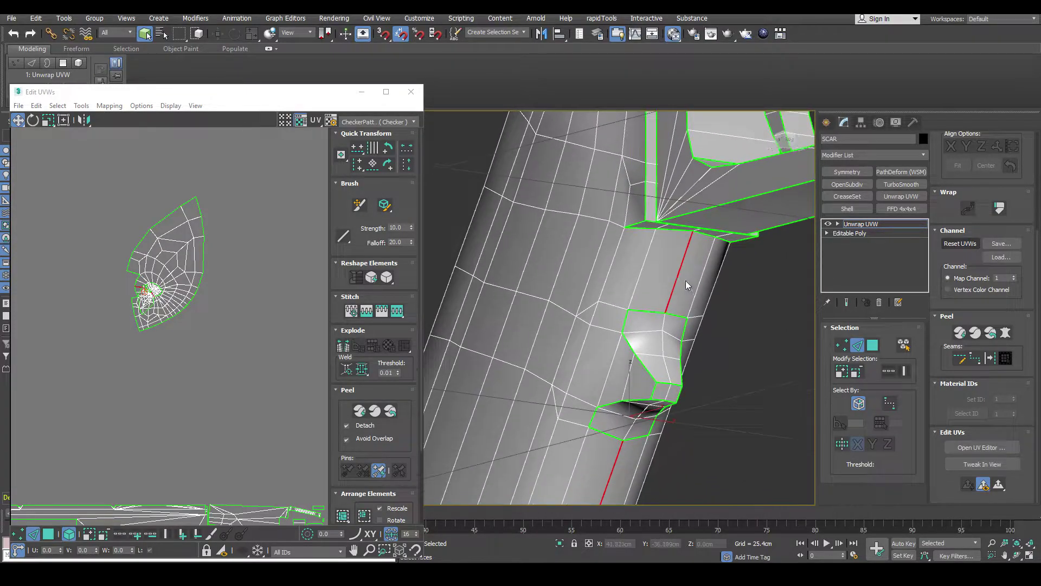
pyautogui.click(345, 348)
pyautogui.moveTo(205, 340); pyautogui.dragTo(224, 310, button='middle')
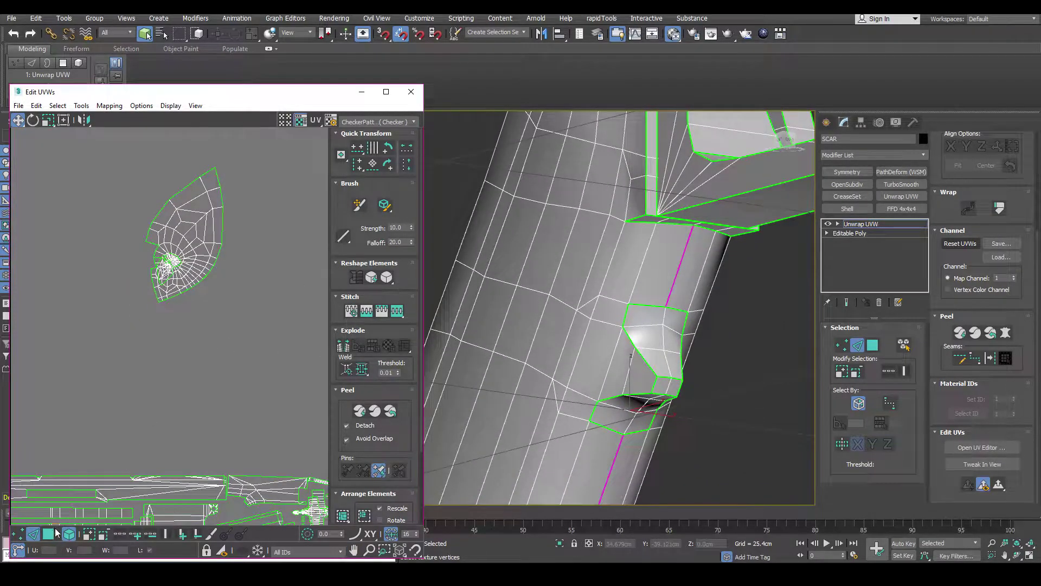
# Select the whole grip shell as faces and peel it along the new seam, undoing the first attempt.
pyautogui.click(52, 531)
pyautogui.click(202, 341)
pyautogui.click(194, 244)
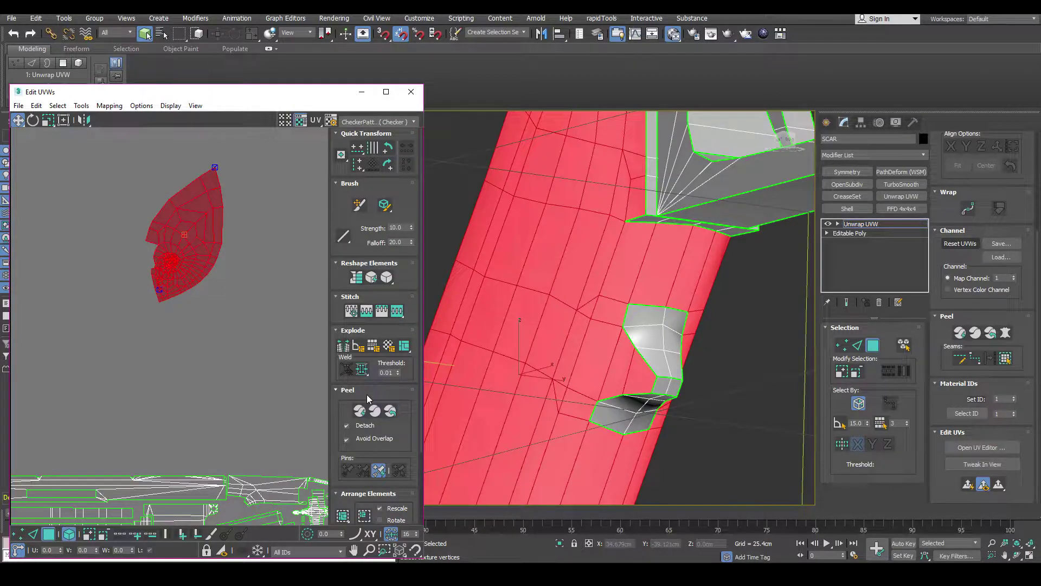
pyautogui.hotkey('ctrl', 'z')
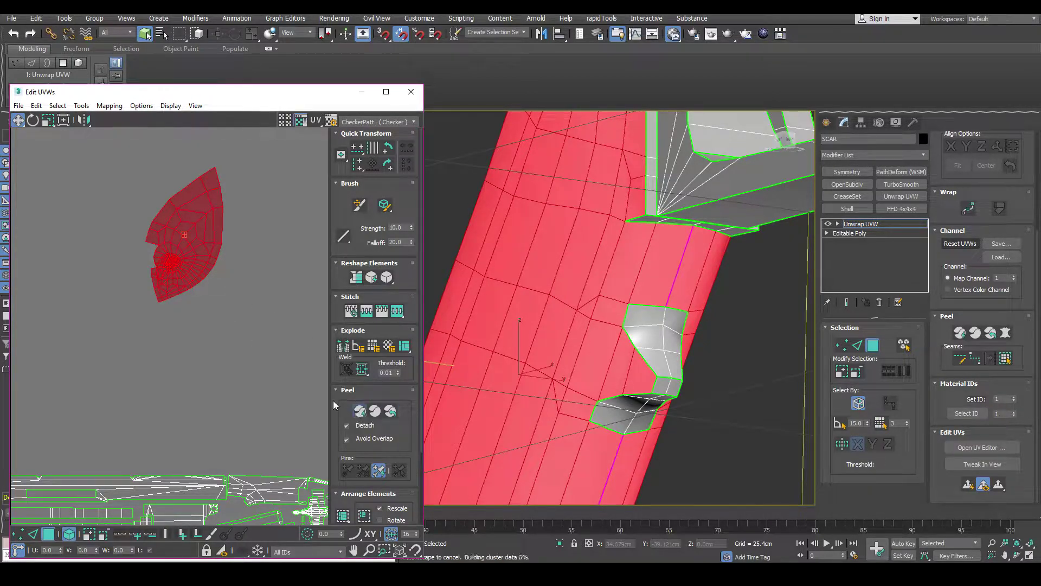
pyautogui.moveTo(258, 285); pyautogui.dragTo(225, 227, button='middle')
pyautogui.scroll(-5, 162, 286)
# Move the peeled grip shell above the other shells, rotate it and deselect it.
pyautogui.moveTo(269, 416); pyautogui.dragTo(198, 172)
pyautogui.moveTo(198, 172); pyautogui.dragTo(198, 238, button='middle')
pyautogui.press('e')
pyautogui.moveTo(222, 258); pyautogui.dragTo(178, 228)
pyautogui.press('w')
pyautogui.moveTo(243, 264); pyautogui.dragTo(243, 285, button='middle')
pyautogui.click(239, 277)
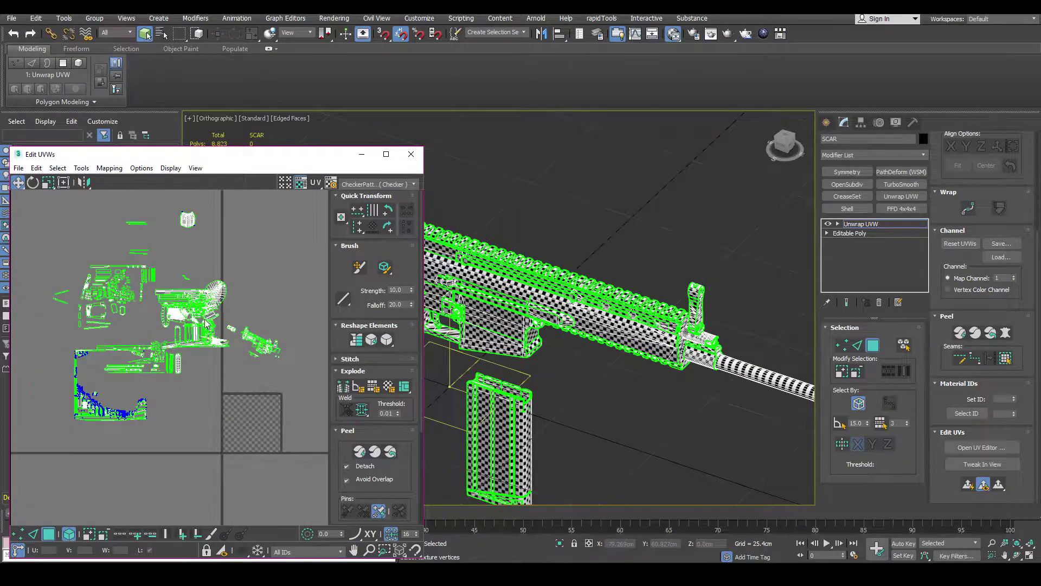
# Select most of the shells in the UV layout with a region and move them together.
pyautogui.moveTo(268, 362); pyautogui.dragTo(275, 375, button='middle')
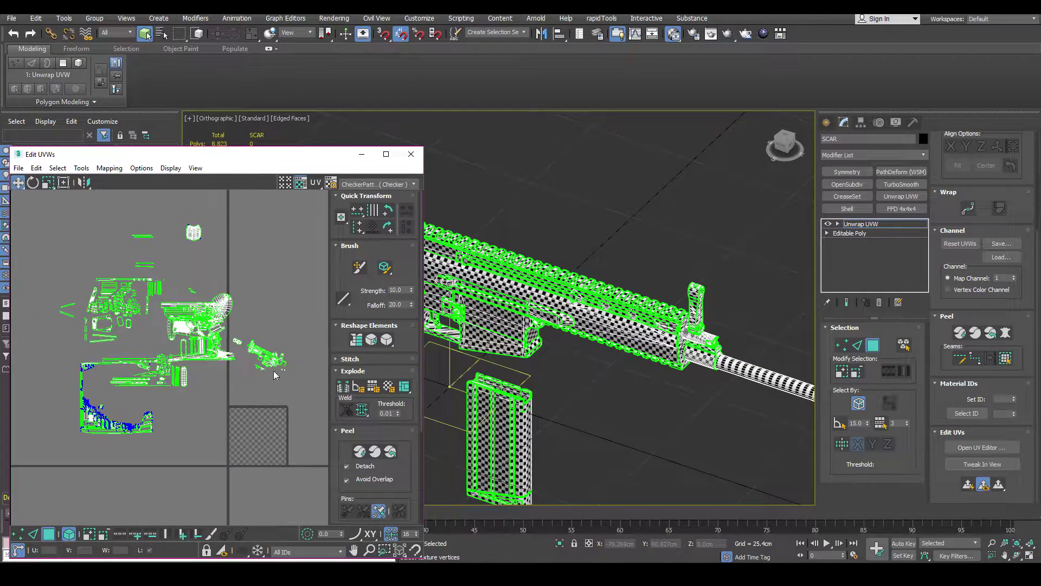
pyautogui.moveTo(125, 285); pyautogui.dragTo(232, 439)
pyautogui.scroll(4, 194, 342)
pyautogui.moveTo(221, 457); pyautogui.dragTo(210, 363, button='middle')
pyautogui.moveTo(198, 345); pyautogui.dragTo(140, 247)
pyautogui.moveTo(140, 246); pyautogui.dragTo(172, 326, button='middle')
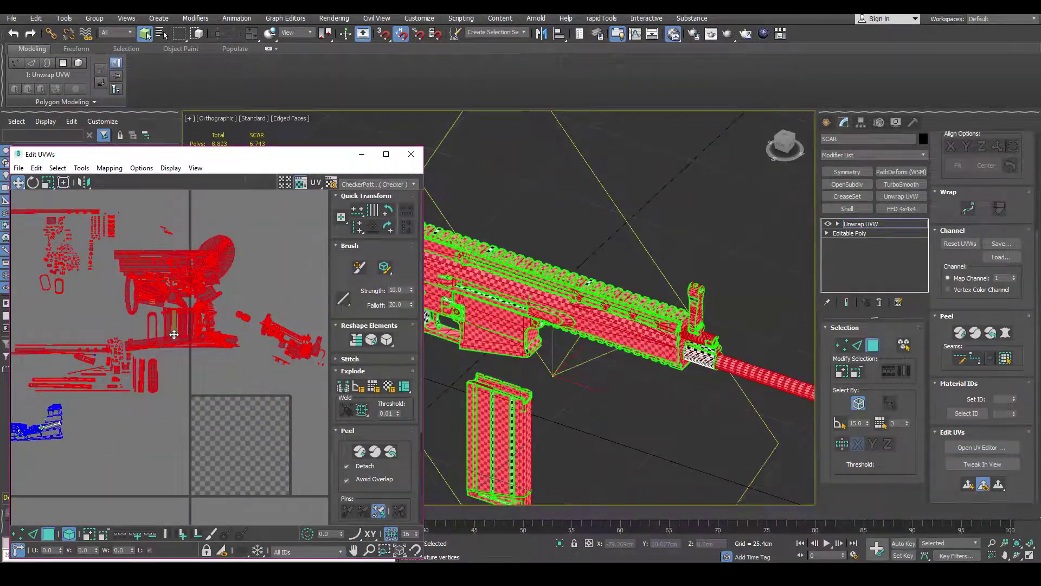
# Select the lower groups of shells in the UV layout and gather them over the UV tile.
pyautogui.moveTo(242, 387); pyautogui.dragTo(230, 376, button='middle')
pyautogui.moveTo(136, 312); pyautogui.dragTo(219, 402)
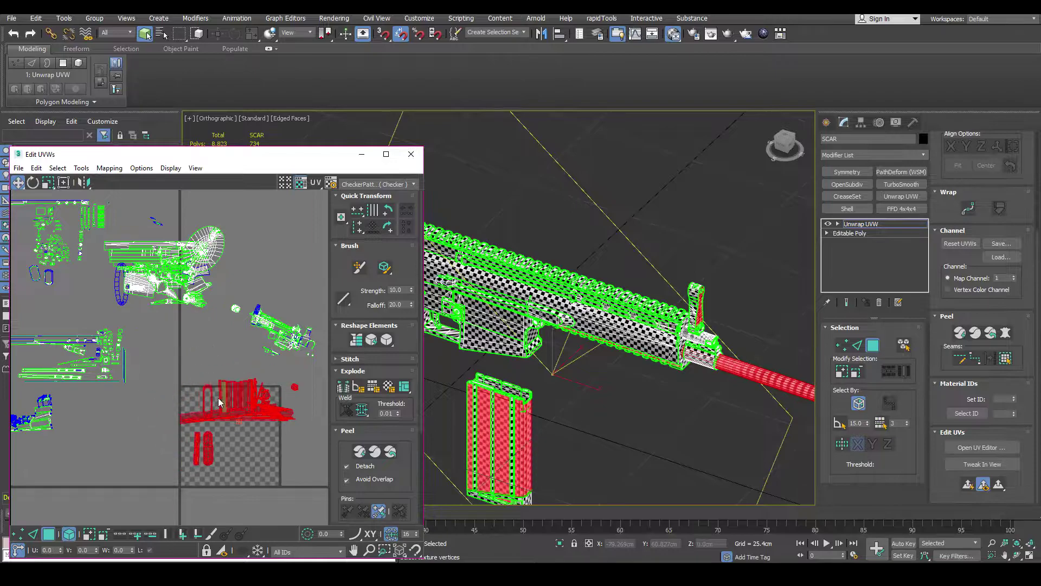
pyautogui.moveTo(75, 404); pyautogui.dragTo(73, 404)
pyautogui.moveTo(121, 368); pyautogui.dragTo(266, 452)
pyautogui.moveTo(267, 452); pyautogui.dragTo(217, 391, button='middle')
pyautogui.scroll(4, 256, 398)
pyautogui.scroll(-2, 218, 390)
# Move the gathered shells together to the area left of the UV tile.
pyautogui.moveTo(28, 441); pyautogui.dragTo(29, 438)
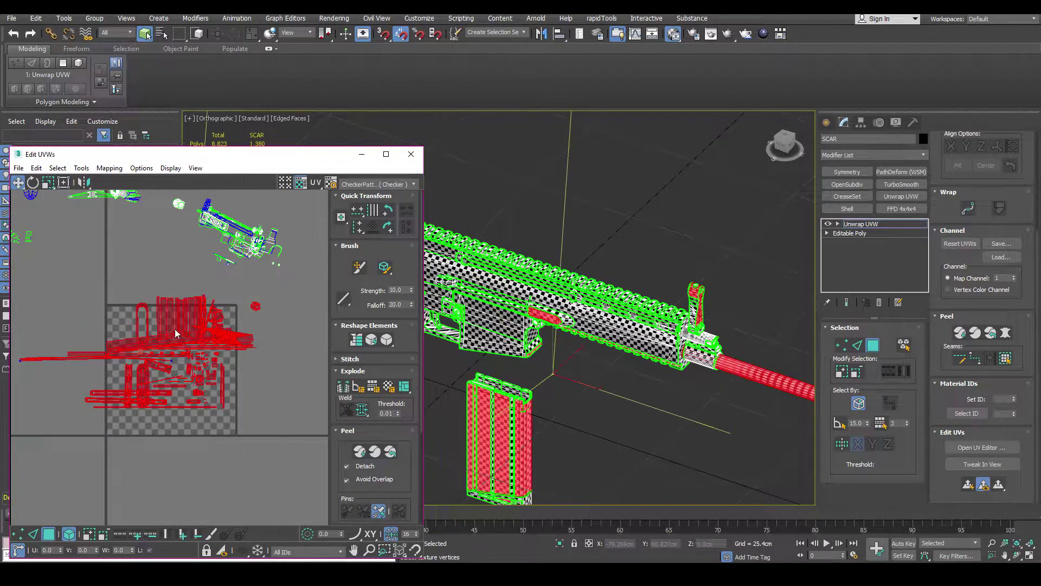
pyautogui.moveTo(169, 322); pyautogui.dragTo(126, 286)
pyautogui.moveTo(127, 287); pyautogui.dragTo(159, 306, button='middle')
pyautogui.scroll(-2, 160, 306)
pyautogui.moveTo(159, 306); pyautogui.dragTo(91, 290)
pyautogui.moveTo(92, 290); pyautogui.dragTo(234, 396, button='middle')
pyautogui.scroll(-2, 241, 340)
pyautogui.moveTo(242, 340); pyautogui.dragTo(219, 345, button='middle')
# Inspect the checker pattern on the rifle's top rail, picking individual tooth faces to locate them in the UV layout.
pyautogui.moveTo(523, 303); pyautogui.dragTo(549, 254, button='middle')
pyautogui.click(591, 292)
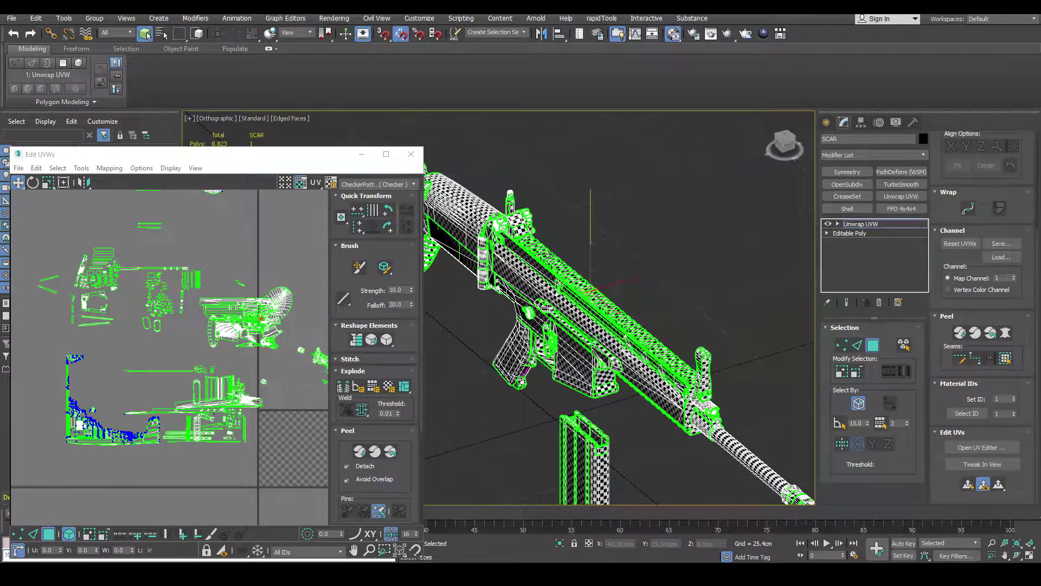
pyautogui.keyDown('alt'); pyautogui.moveTo(648, 339); pyautogui.dragTo(612, 313, button='middle'); pyautogui.keyUp('alt')
pyautogui.scroll(5, 611, 315)
pyautogui.click(611, 316)
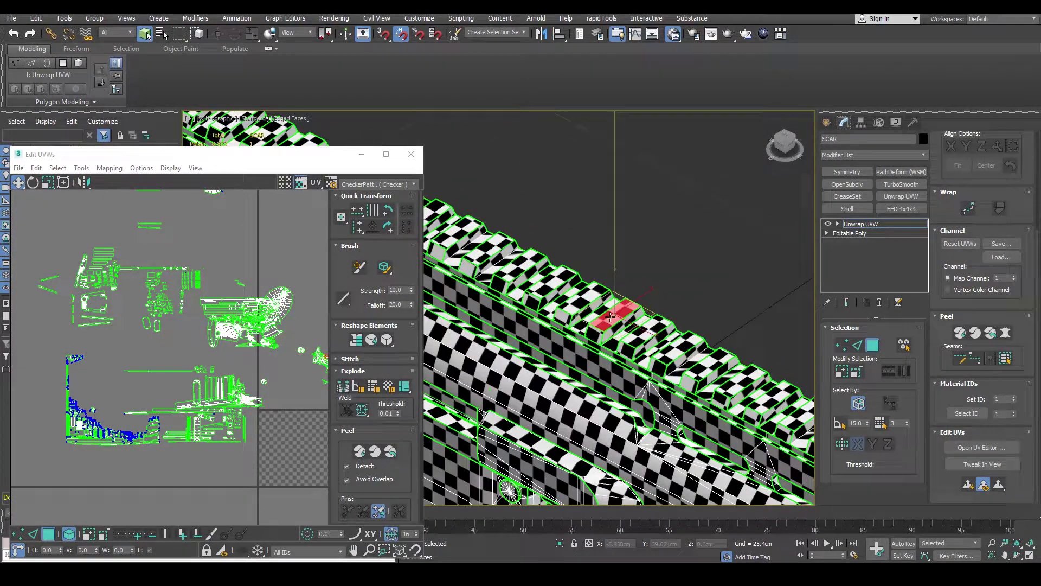
pyautogui.click(566, 303)
pyautogui.click(549, 327)
pyautogui.scroll(-3, 520, 336)
pyautogui.scroll(-2, 478, 344)
pyautogui.moveTo(287, 353); pyautogui.dragTo(298, 327, button='middle')
pyautogui.scroll(-3, 297, 327)
pyautogui.moveTo(482, 342); pyautogui.dragTo(611, 299, button='middle')
# Select all the shells in the UV layout and pack them together with rescaling enabled.
pyautogui.moveTo(305, 352); pyautogui.dragTo(228, 379, button='middle')
pyautogui.scroll(2, 243, 344)
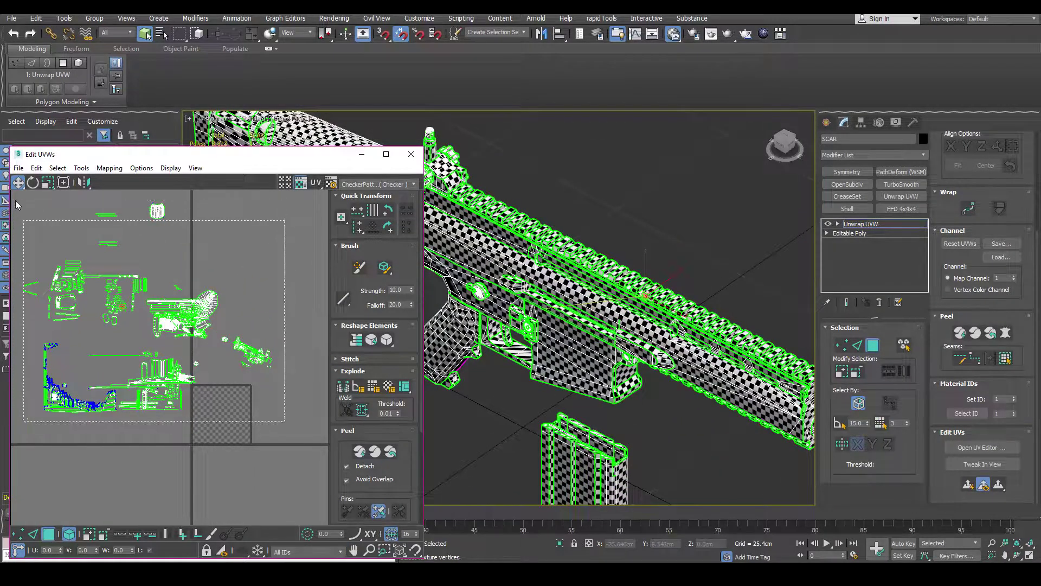
pyautogui.moveTo(23, 205); pyautogui.dragTo(21, 201)
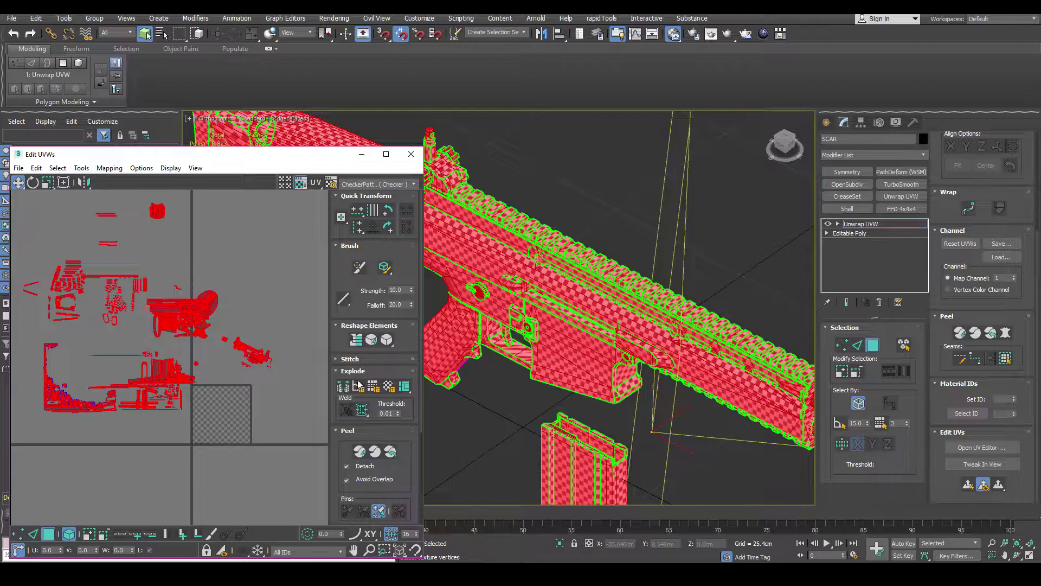
pyautogui.moveTo(422, 369); pyautogui.dragTo(421, 448)
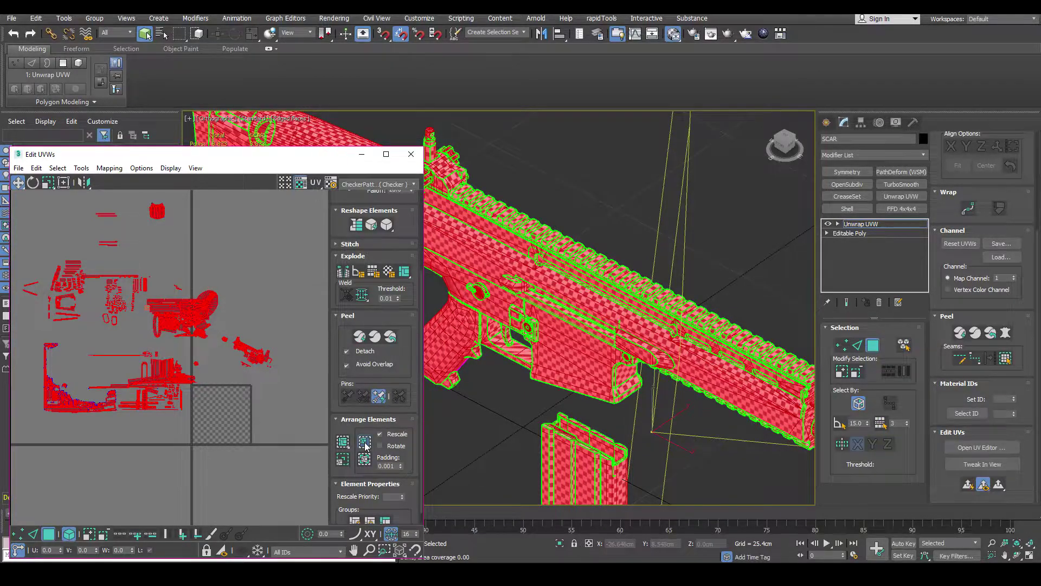
pyautogui.moveTo(294, 403); pyautogui.dragTo(235, 371, button='middle')
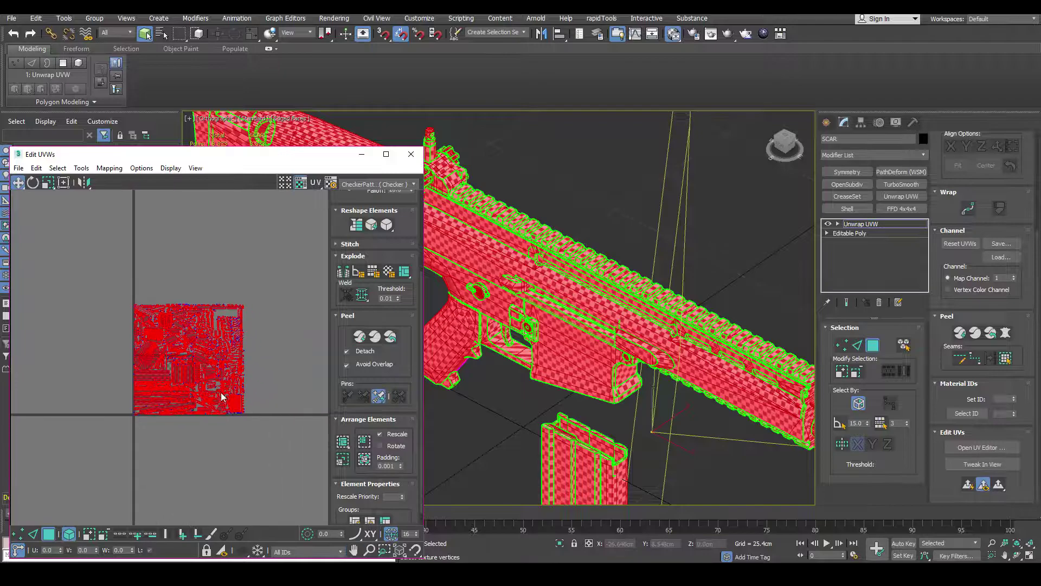
pyautogui.scroll(5, 196, 386)
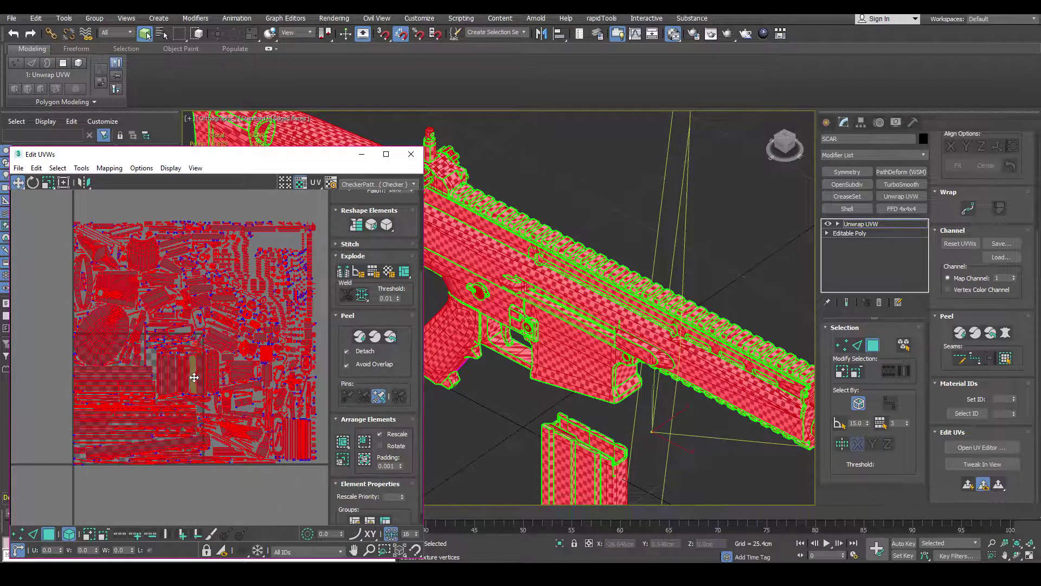
# Scale down the packed UV layout about its centre and check the spacing between its shells.
pyautogui.moveTo(193, 367); pyautogui.dragTo(192, 367)
pyautogui.press('w')
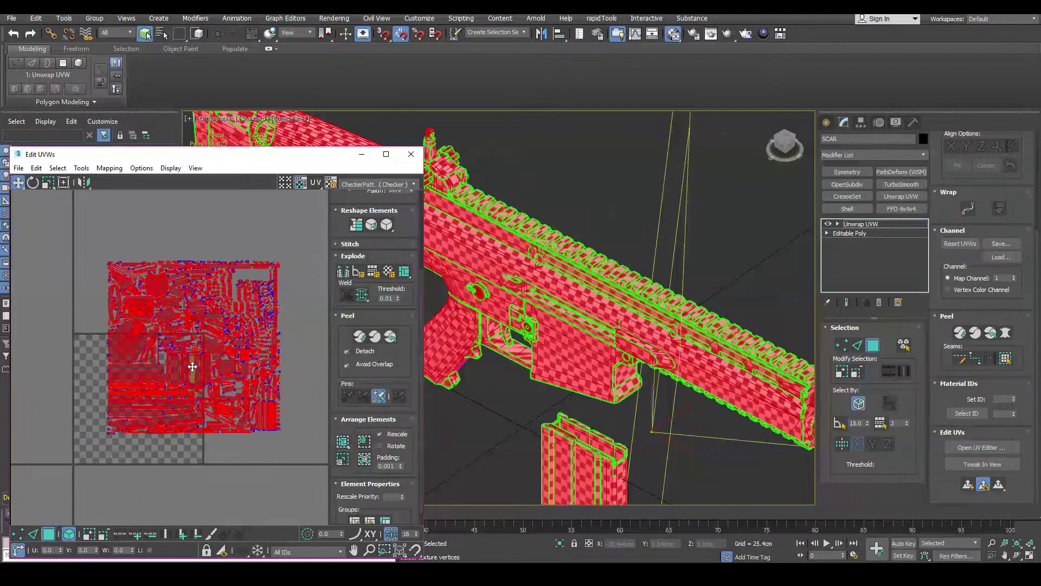
pyautogui.scroll(5, 193, 362)
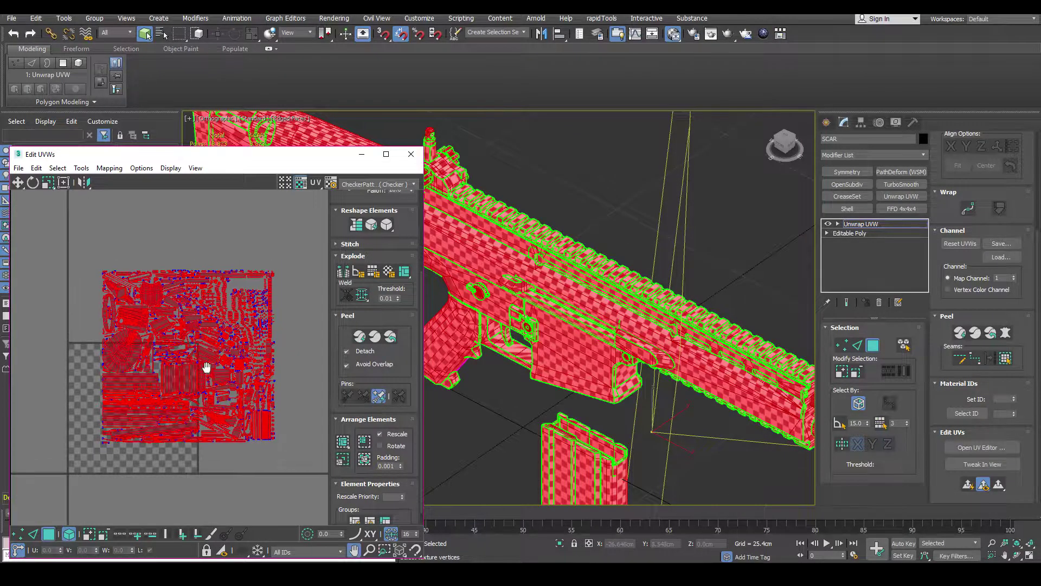
pyautogui.moveTo(210, 342); pyautogui.dragTo(221, 380, button='middle')
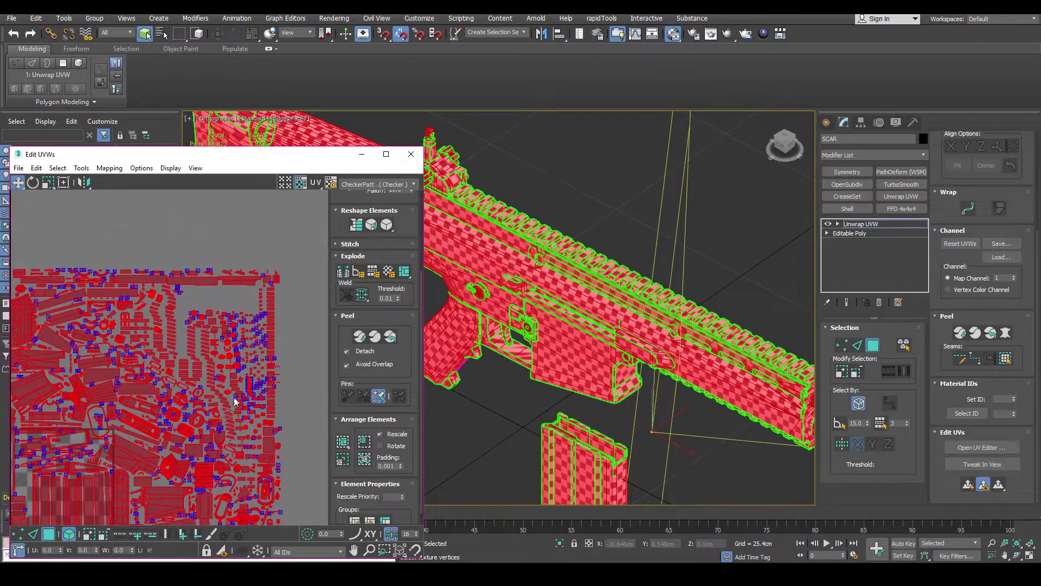
pyautogui.moveTo(215, 351); pyautogui.dragTo(221, 363, button='middle')
pyautogui.scroll(3, 197, 363)
pyautogui.scroll(-5, 212, 398)
pyautogui.moveTo(213, 400); pyautogui.dragTo(233, 341, button='middle')
pyautogui.moveTo(227, 409); pyautogui.dragTo(237, 372, button='middle')
# Move and scale the packed layout to fit inside the UV tile, and deselect it.
pyautogui.moveTo(206, 347); pyautogui.dragTo(193, 363)
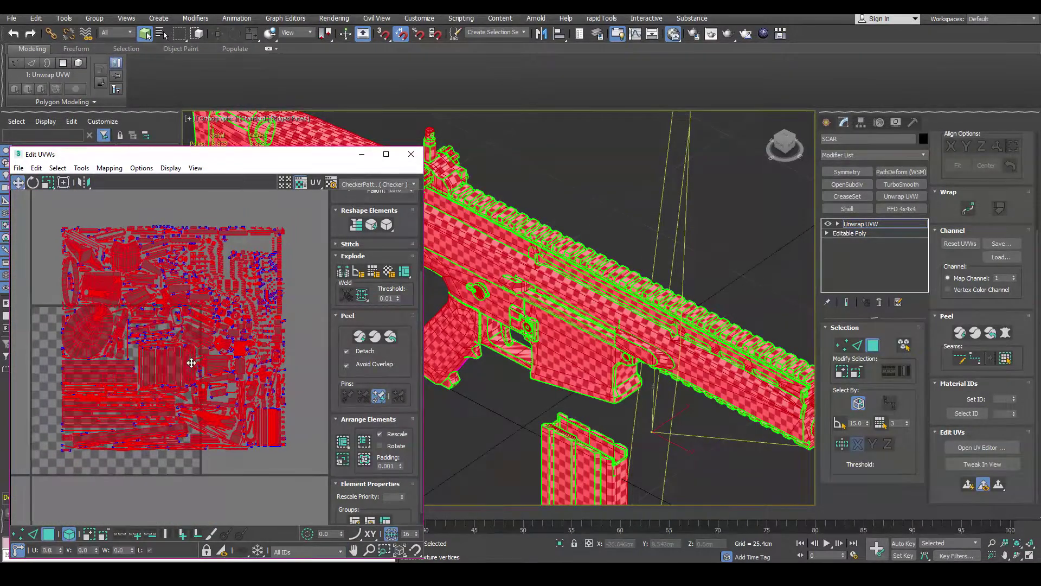
pyautogui.moveTo(190, 365); pyautogui.dragTo(240, 349, button='middle')
pyautogui.press('r')
pyautogui.moveTo(239, 349); pyautogui.dragTo(236, 372)
pyautogui.moveTo(234, 341); pyautogui.dragTo(178, 393)
pyautogui.press('w')
pyautogui.press('r')
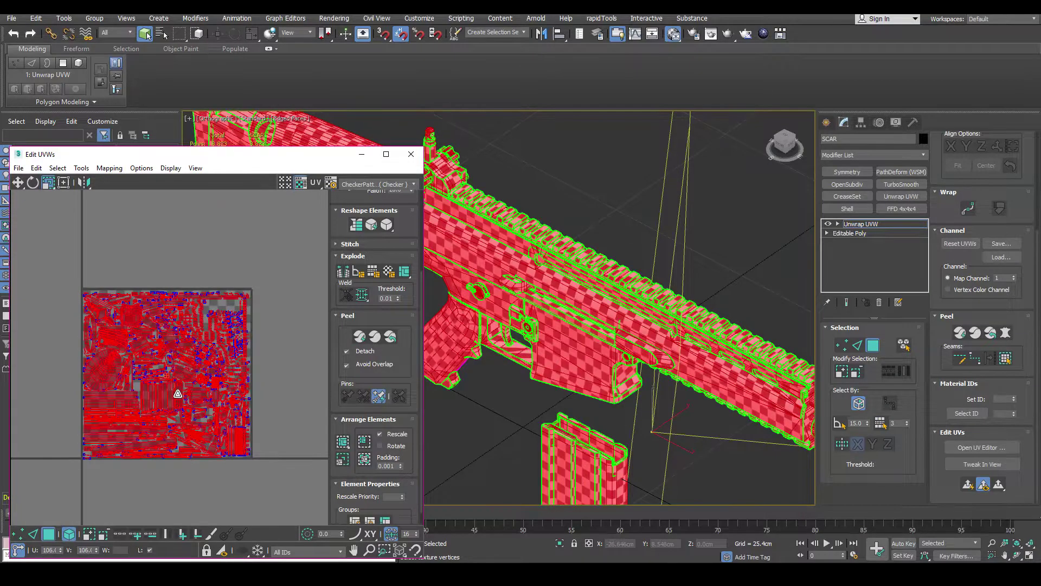
pyautogui.press('w')
pyautogui.click(298, 396)
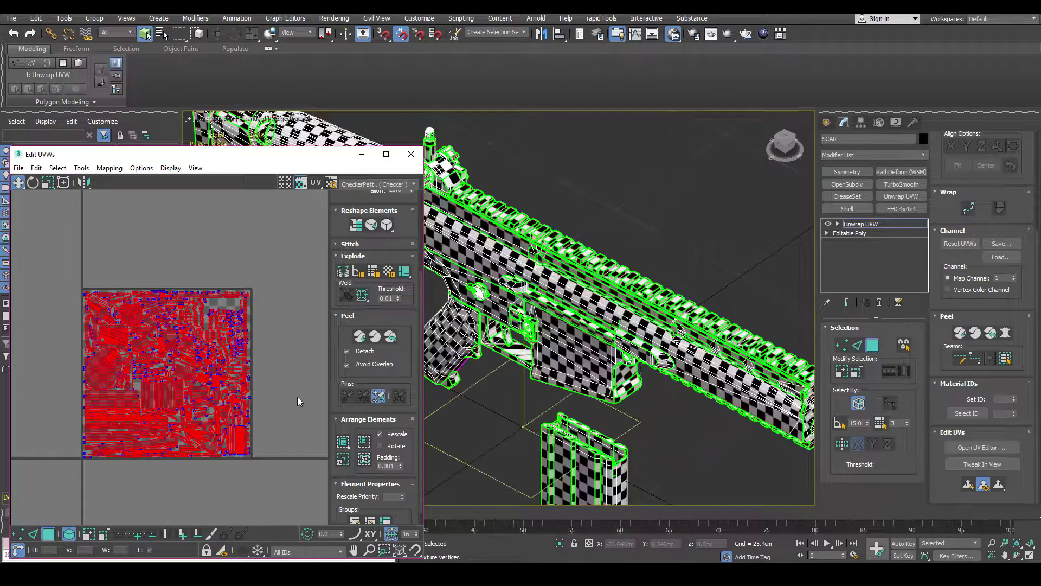
# Select the slanted rail-tooth shells in the packed layout and move them above the UV tile.
pyautogui.scroll(6, 170, 364)
pyautogui.scroll(5, 170, 364)
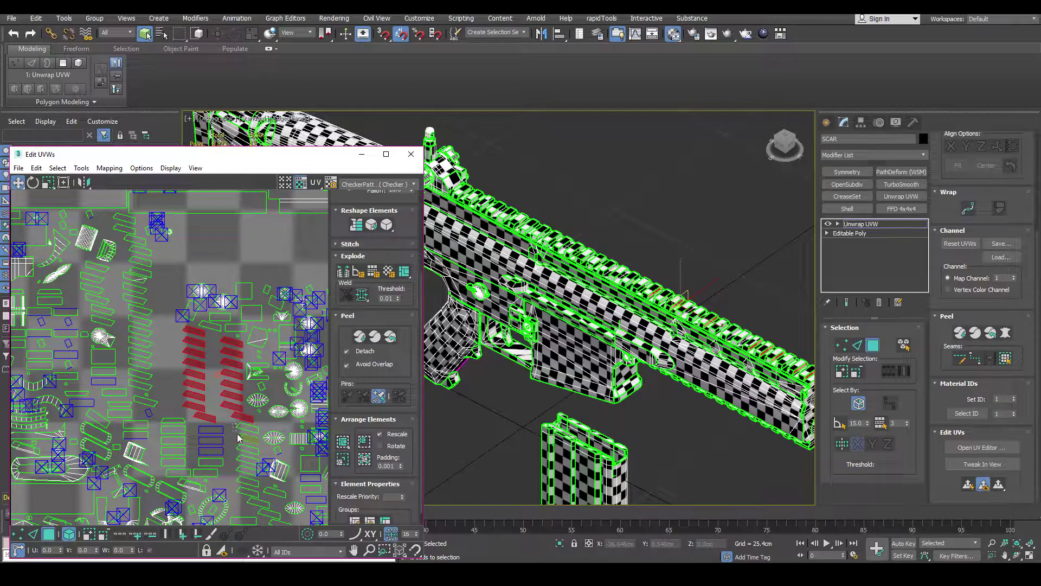
pyautogui.scroll(-5, 207, 427)
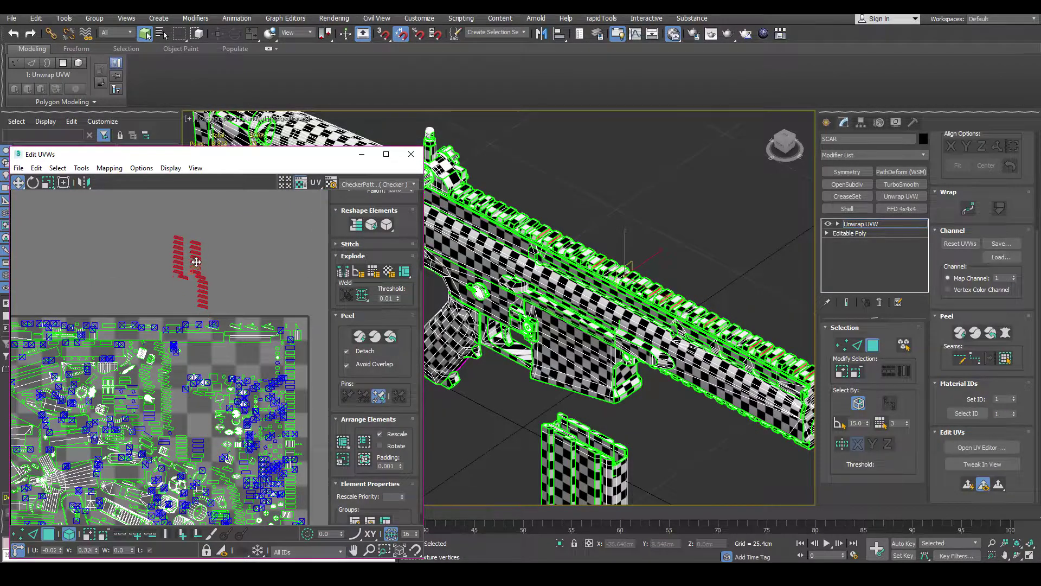
pyautogui.moveTo(197, 262); pyautogui.dragTo(193, 244)
# Locate the selected rail-tooth faces on the model and straighten their UV shells.
pyautogui.keyDown('alt'); pyautogui.moveTo(615, 266); pyautogui.dragTo(631, 311, button='middle'); pyautogui.keyUp('alt')
pyautogui.scroll(4, 631, 312)
pyautogui.scroll(3, 249, 298)
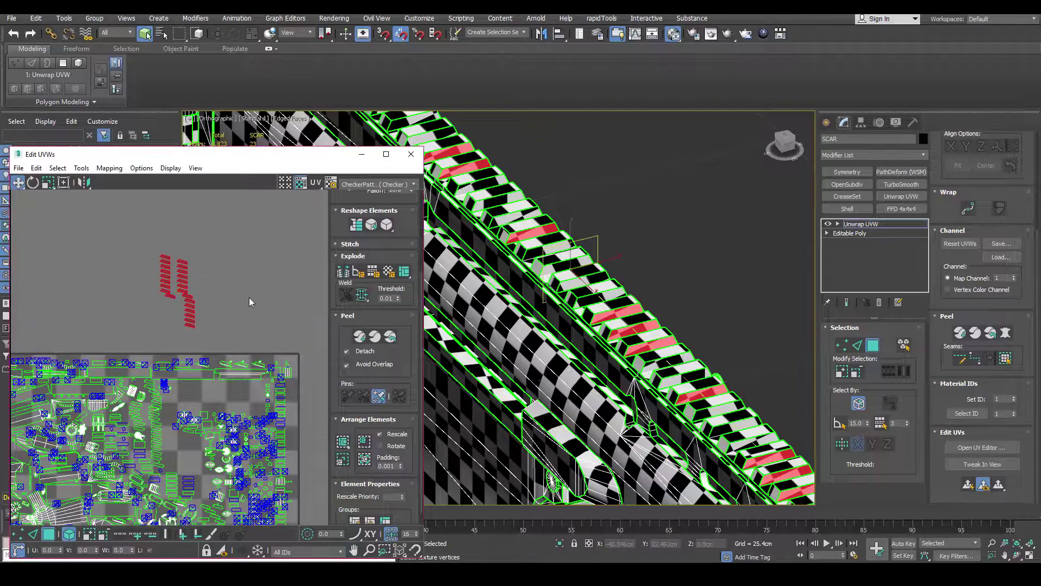
pyautogui.click(356, 225)
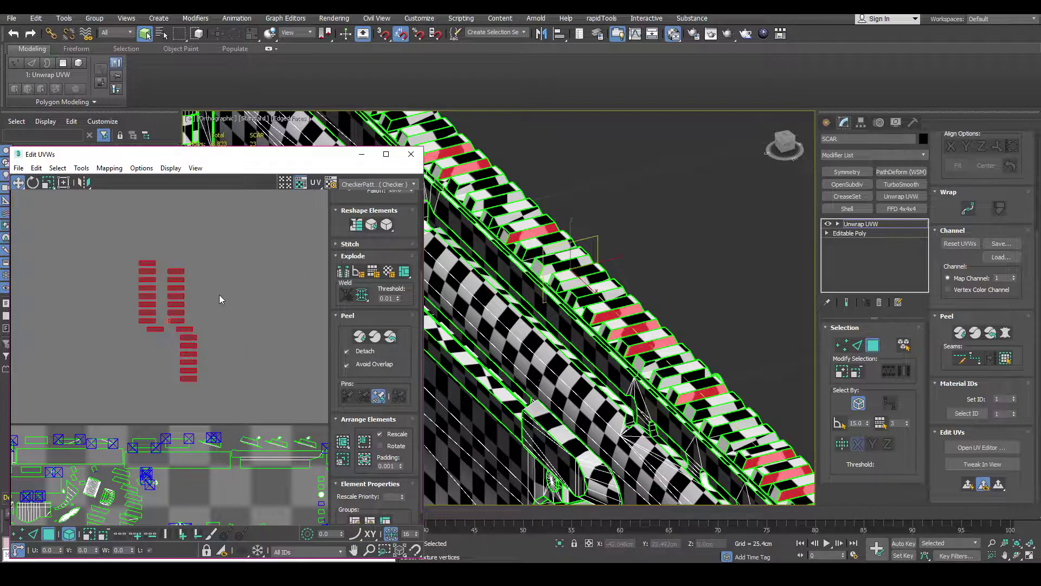
# Relax the rail-tooth shells by polygon angles with 100 iterations and an amount of 0.1.
pyautogui.click(109, 167)
pyautogui.moveTo(86, 171)
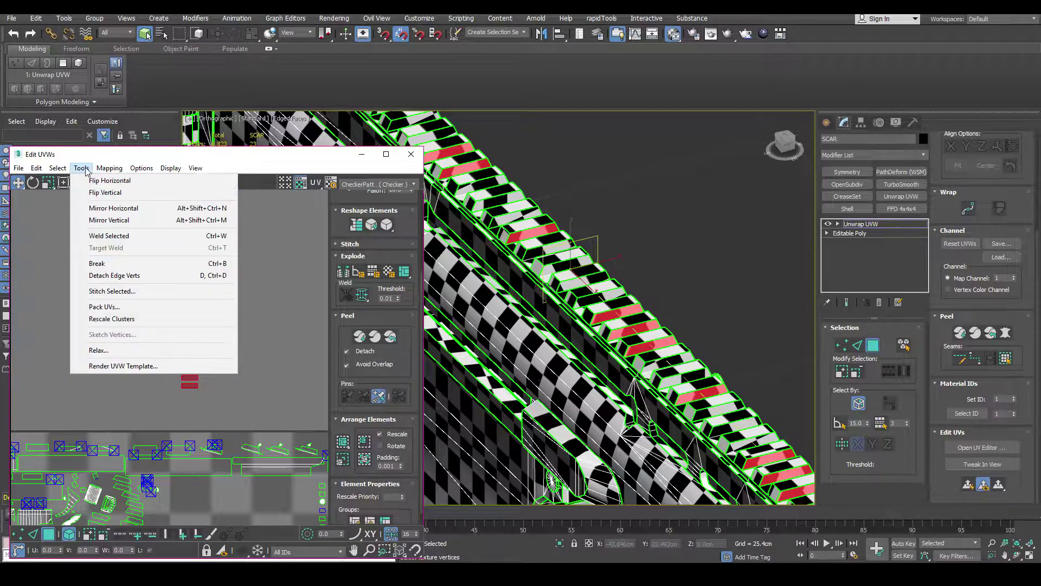
pyautogui.click(106, 350)
pyautogui.moveTo(89, 208); pyautogui.dragTo(87, 188)
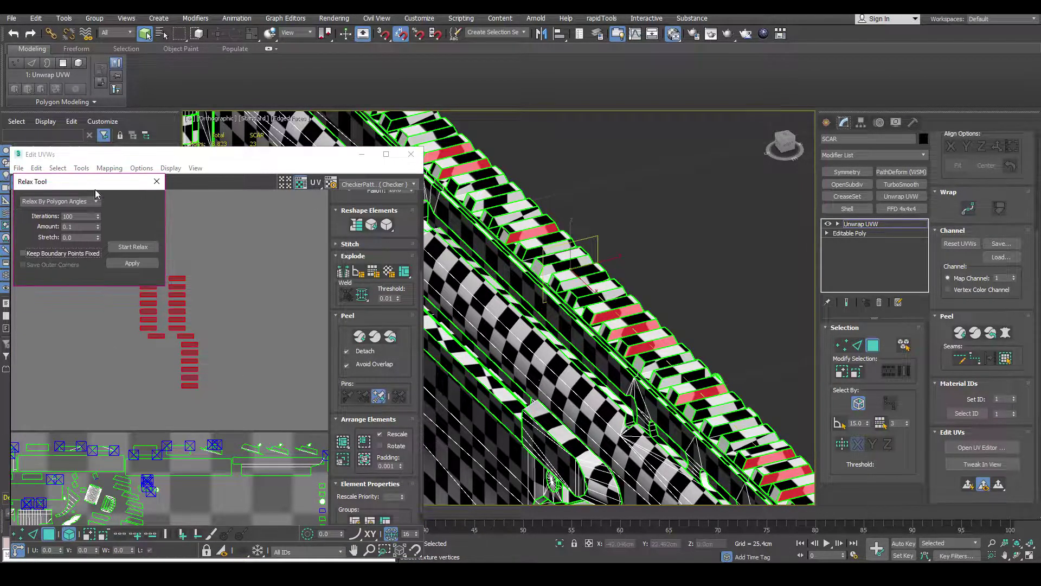
pyautogui.moveTo(288, 272); pyautogui.dragTo(304, 288, button='middle')
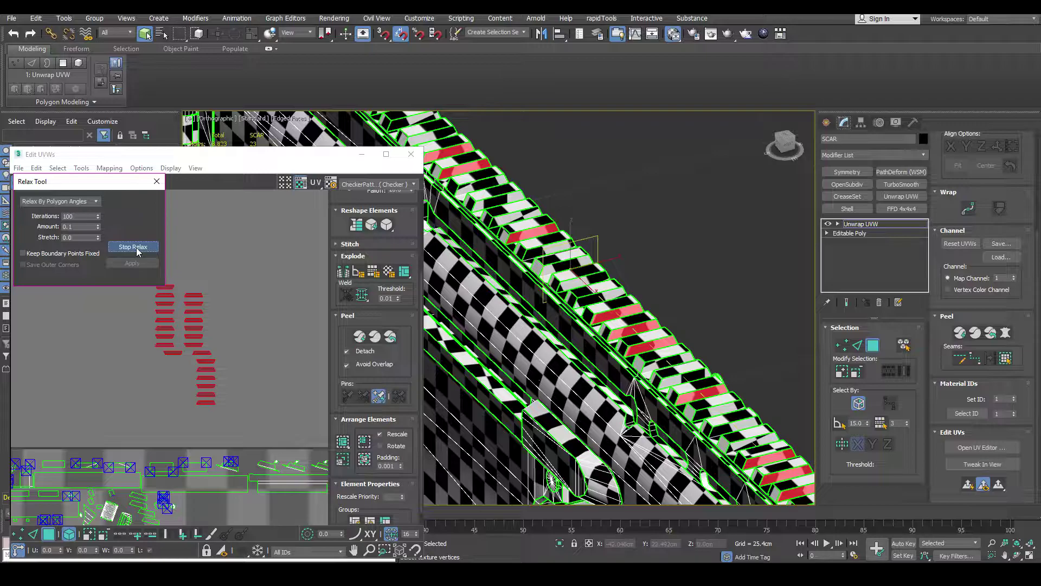
pyautogui.click(137, 247)
pyautogui.moveTo(237, 316); pyautogui.dragTo(247, 327, button='middle')
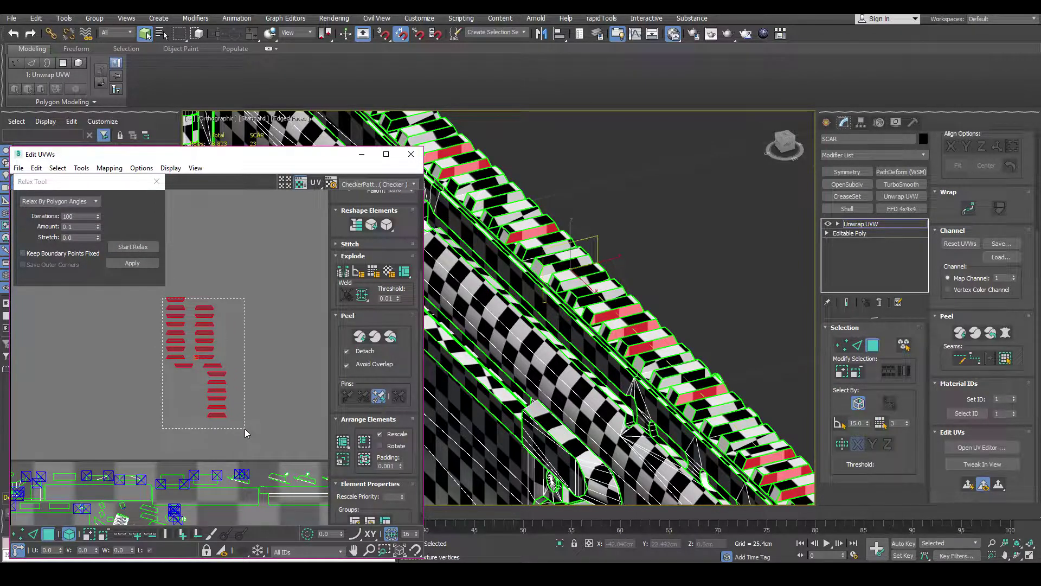
pyautogui.moveTo(245, 428); pyautogui.dragTo(246, 428)
pyautogui.scroll(3, 194, 350)
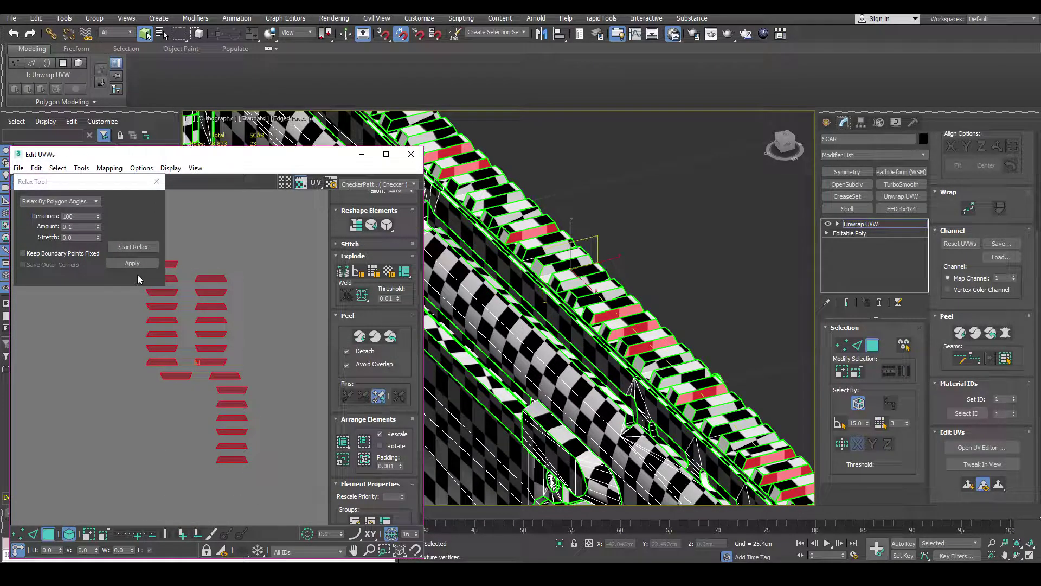
# Pack the relaxed rail-tooth shells together into the corner of the UV tile.
pyautogui.moveTo(207, 351); pyautogui.dragTo(233, 346, button='middle')
pyautogui.scroll(-5, 232, 348)
pyautogui.moveTo(210, 394); pyautogui.dragTo(281, 270, button='middle')
pyautogui.moveTo(228, 409); pyautogui.dragTo(236, 339, button='middle')
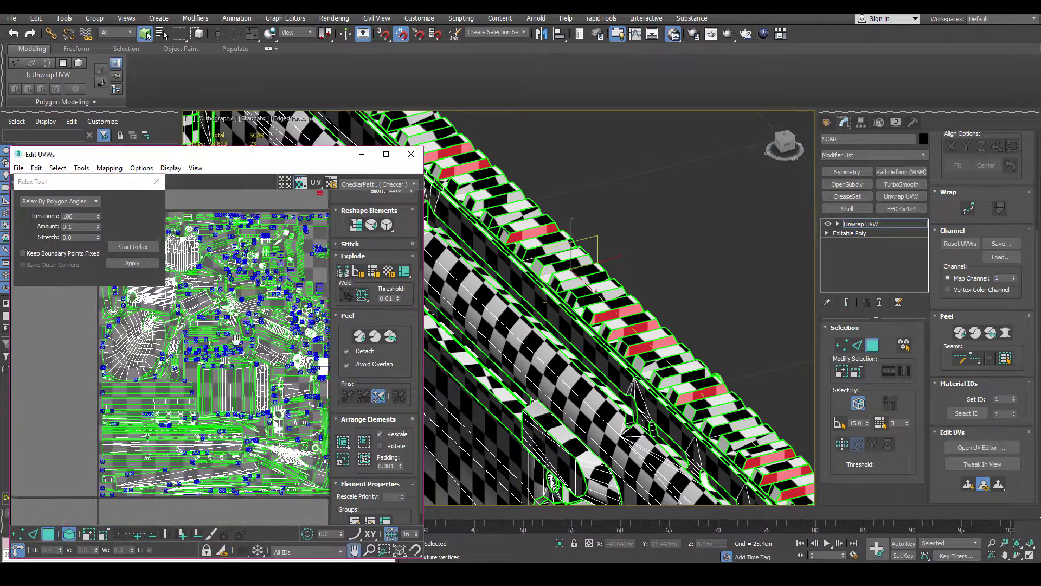
pyautogui.scroll(-2, 237, 341)
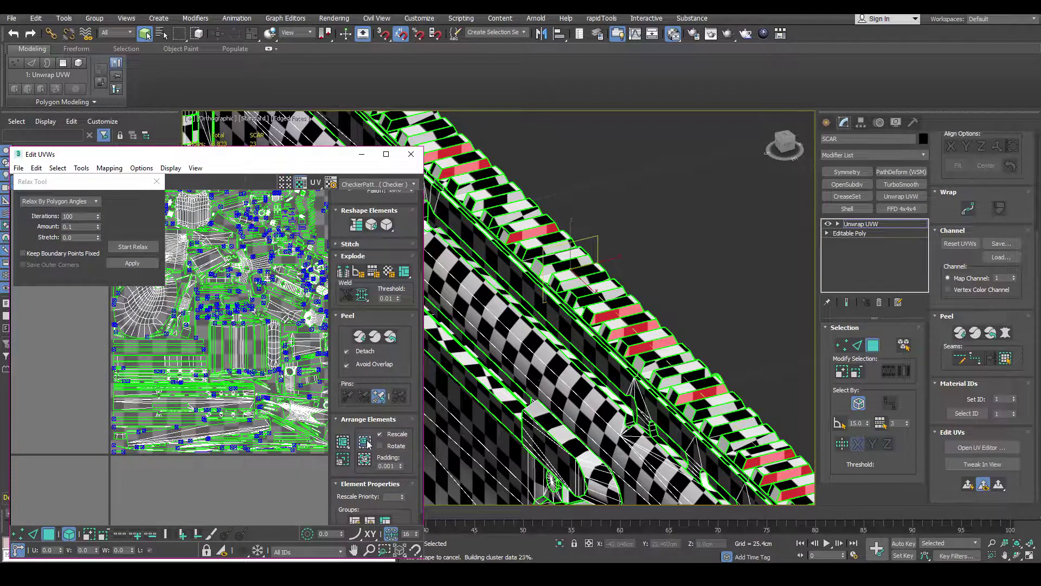
pyautogui.scroll(5, 109, 470)
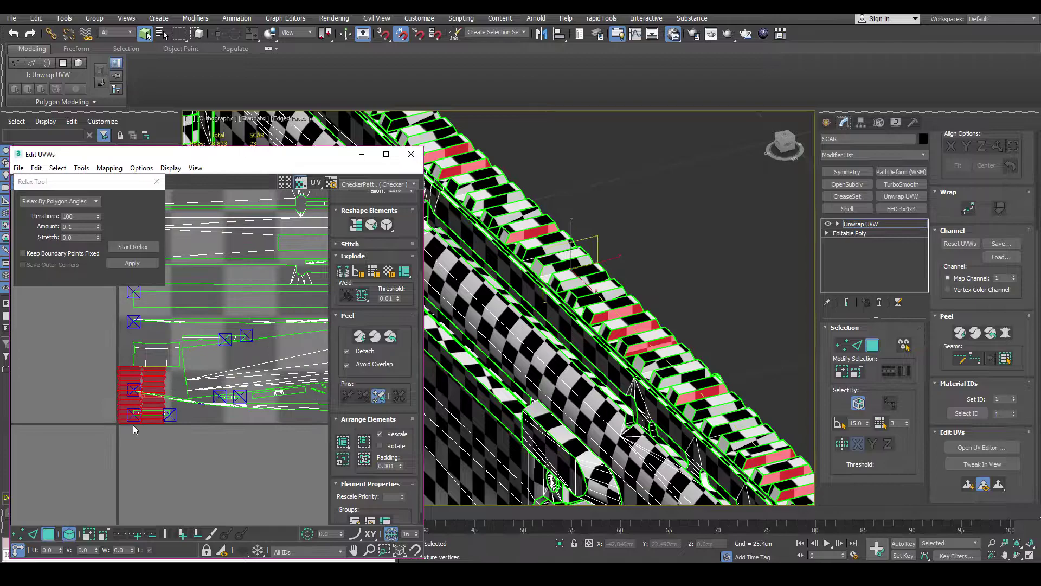
# Move the packed rail-tooth shells out of the UV tile to its left side.
pyautogui.moveTo(135, 423); pyautogui.dragTo(83, 420)
pyautogui.scroll(4, 79, 421)
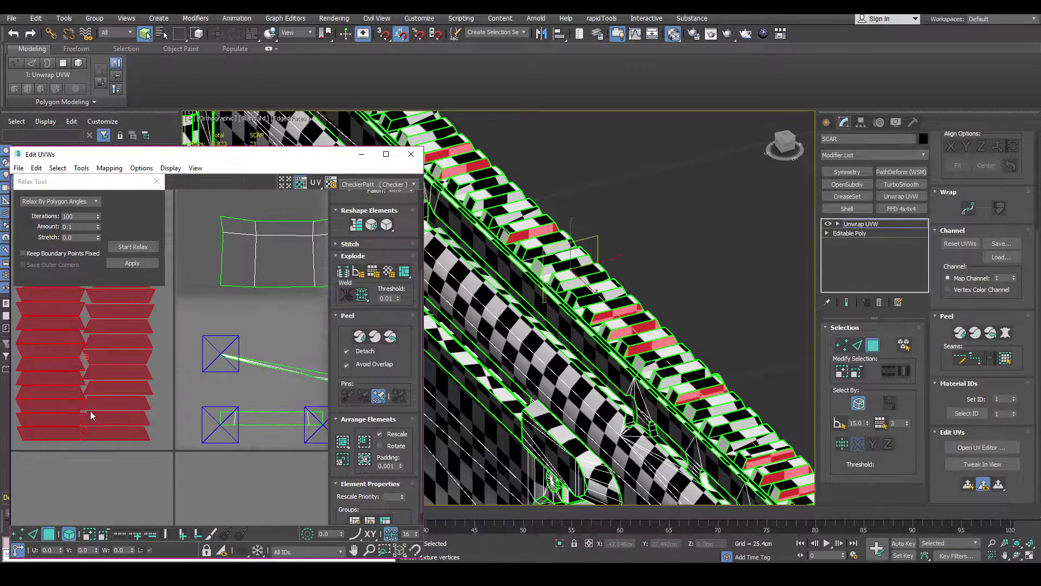
pyautogui.scroll(-1, 82, 421)
pyautogui.scroll(4, 158, 424)
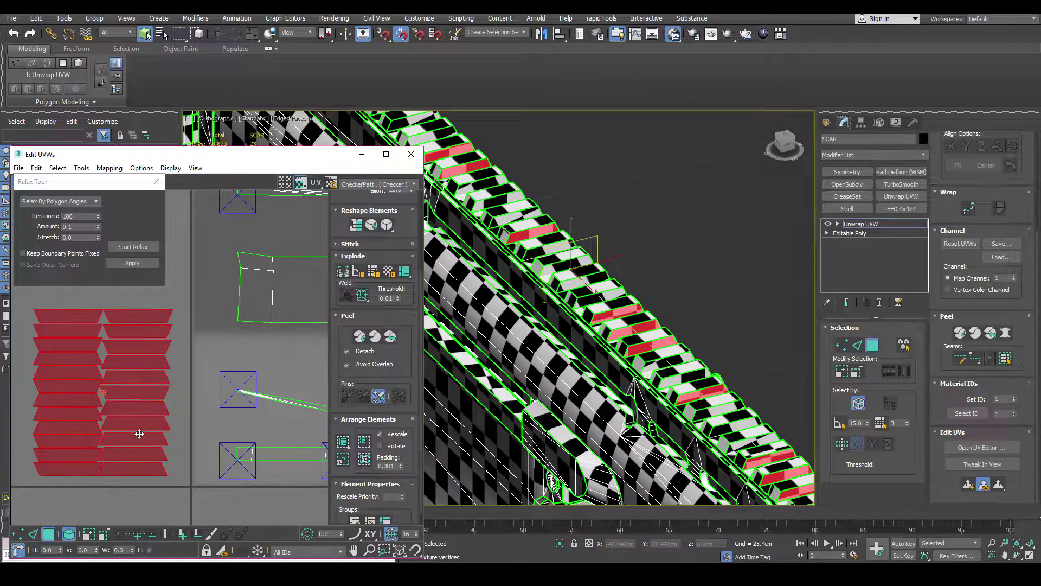
pyautogui.scroll(-7, 158, 400)
pyautogui.scroll(-5, 158, 401)
pyautogui.moveTo(159, 401)
pyautogui.mouseDown(button='middle')
pyautogui.moveTo(134, 436)
pyautogui.moveTo(160, 417)
pyautogui.mouseUp(button='middle')
pyautogui.moveTo(162, 357); pyautogui.dragTo(139, 370, button='middle')
pyautogui.scroll(1, 139, 369)
pyautogui.scroll(3, 139, 367)
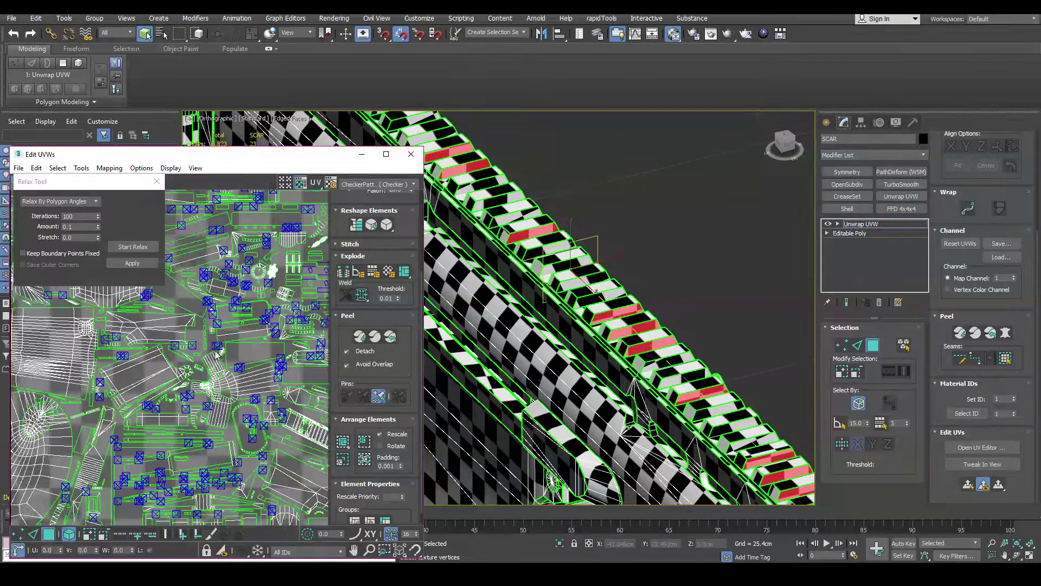
# Examine single top-rail faces and the whole rifle to check the rail's remaining UV shells and checker pattern.
pyautogui.moveTo(601, 269); pyautogui.dragTo(601, 320, button='middle')
pyautogui.click(518, 258)
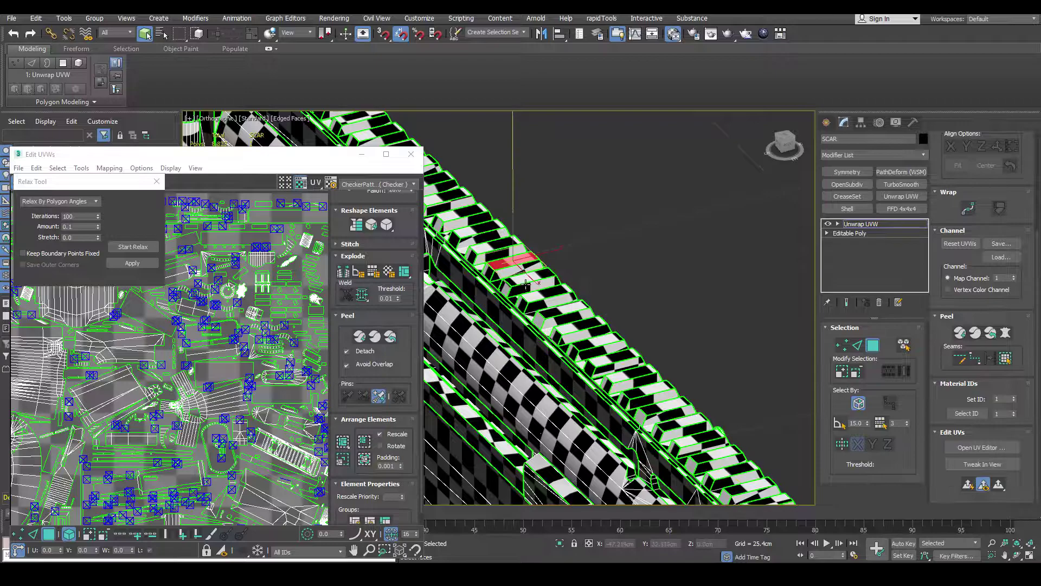
pyautogui.moveTo(320, 374); pyautogui.dragTo(205, 387, button='middle')
pyautogui.moveTo(278, 380); pyautogui.dragTo(488, 271, button='middle')
pyautogui.scroll(-2, 269, 321)
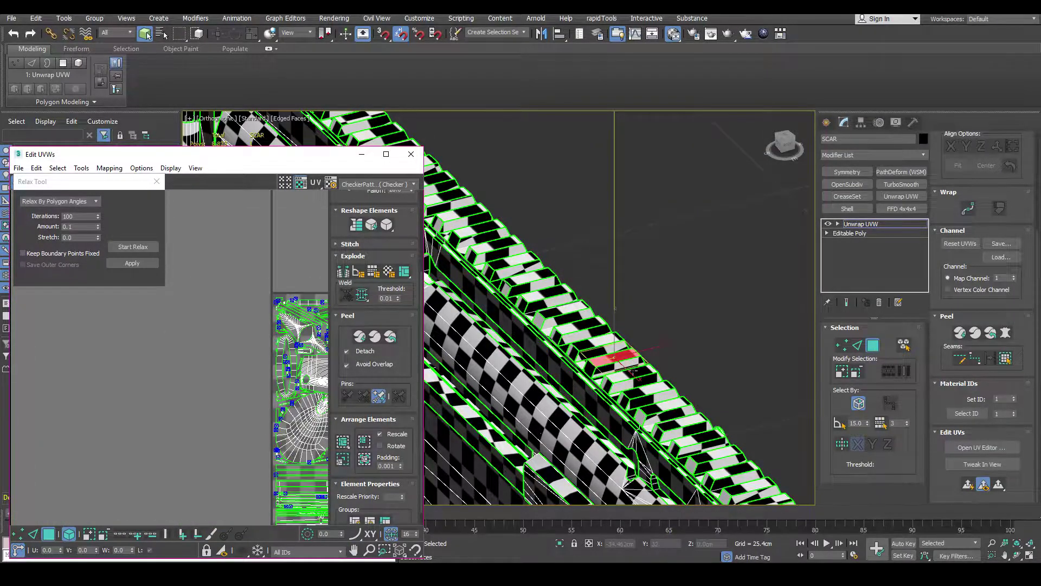
pyautogui.moveTo(633, 371); pyautogui.dragTo(605, 289, button='middle')
pyautogui.scroll(-7, 603, 293)
pyautogui.keyDown('alt'); pyautogui.moveTo(537, 304); pyautogui.dragTo(603, 358, button='middle'); pyautogui.keyUp('alt')
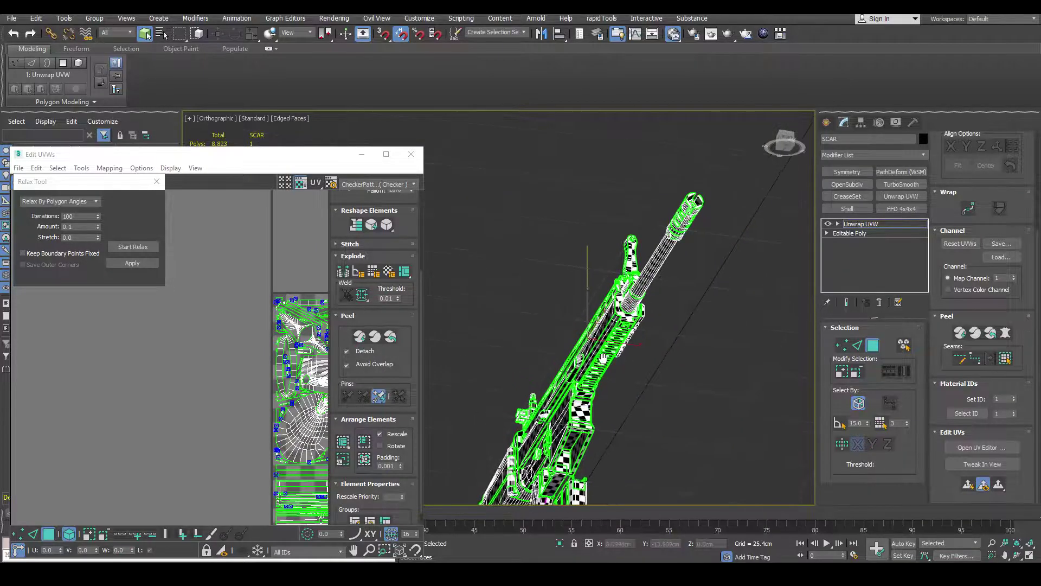
# Examine single faces along the upper receiver's side and inside the handguard slots together with their matching UV shells.
pyautogui.scroll(-1, 600, 350)
pyautogui.scroll(-1, 123, 300)
pyautogui.moveTo(215, 415); pyautogui.dragTo(102, 311, button='middle')
pyautogui.moveTo(124, 410); pyautogui.dragTo(145, 442)
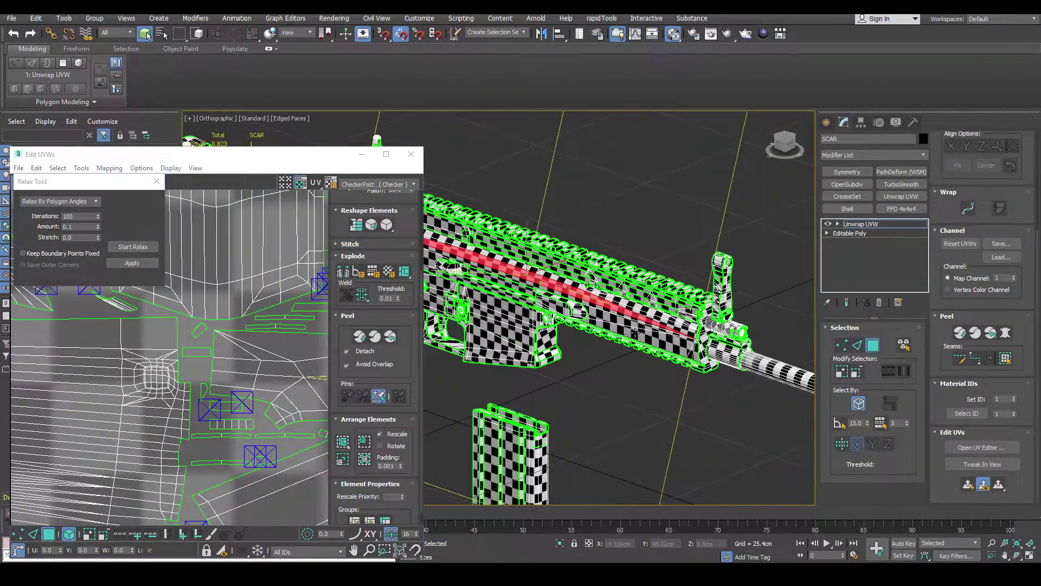
pyautogui.keyDown('alt'); pyautogui.moveTo(635, 332); pyautogui.dragTo(608, 326, button='middle'); pyautogui.keyUp('alt')
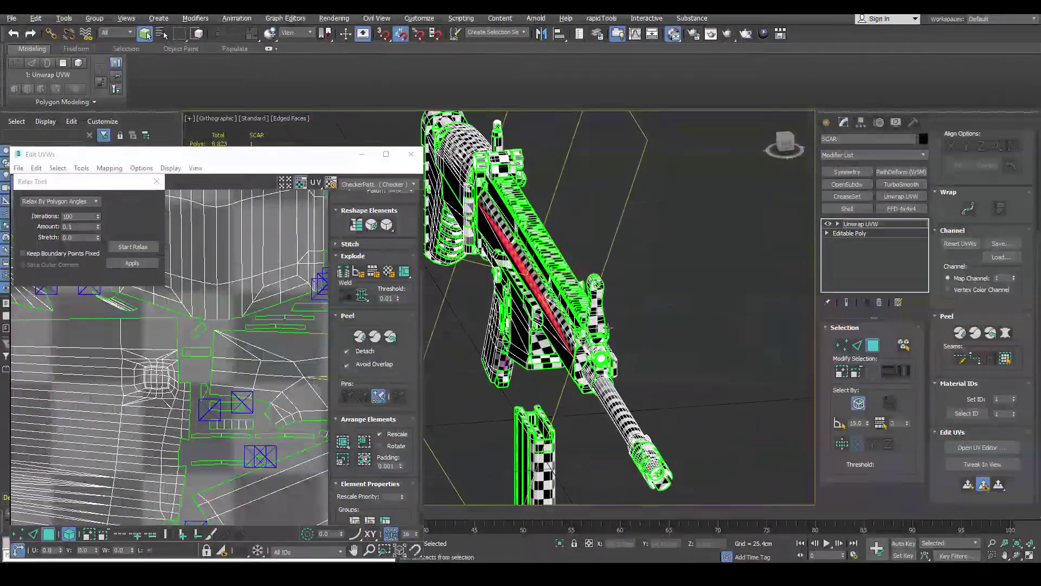
pyautogui.click(574, 293)
pyautogui.keyDown('alt'); pyautogui.moveTo(574, 294); pyautogui.dragTo(624, 315, button='middle'); pyautogui.keyUp('alt')
pyautogui.scroll(5, 648, 279)
pyautogui.click(644, 277)
pyautogui.scroll(-8, 217, 336)
pyautogui.moveTo(228, 402); pyautogui.dragTo(201, 317, button='middle')
pyautogui.click(325, 410)
pyautogui.keyDown('alt'); pyautogui.moveTo(510, 404); pyautogui.dragTo(601, 376, button='middle'); pyautogui.keyUp('alt')
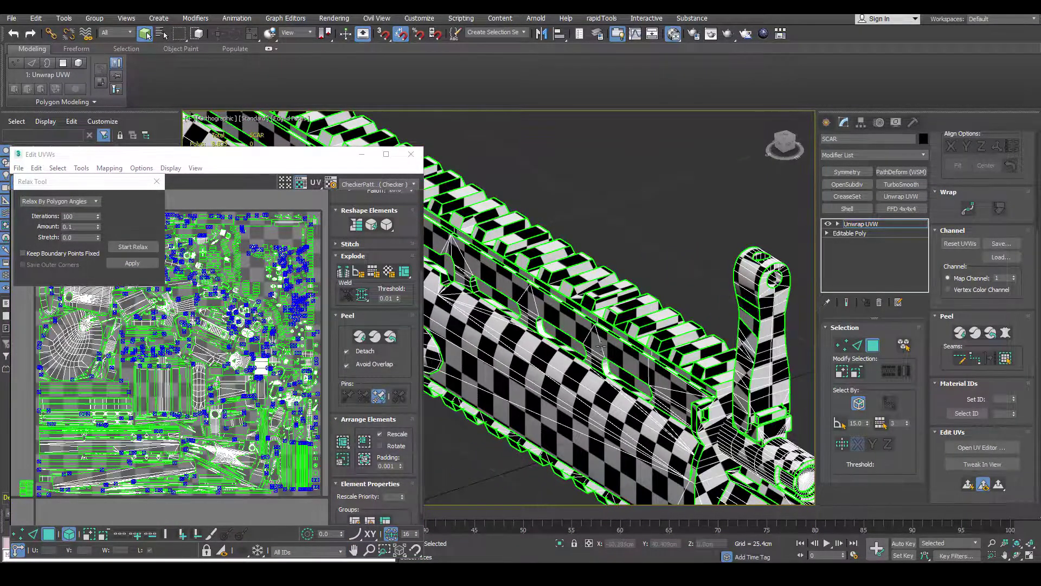
pyautogui.moveTo(260, 384); pyautogui.dragTo(257, 391, button='middle')
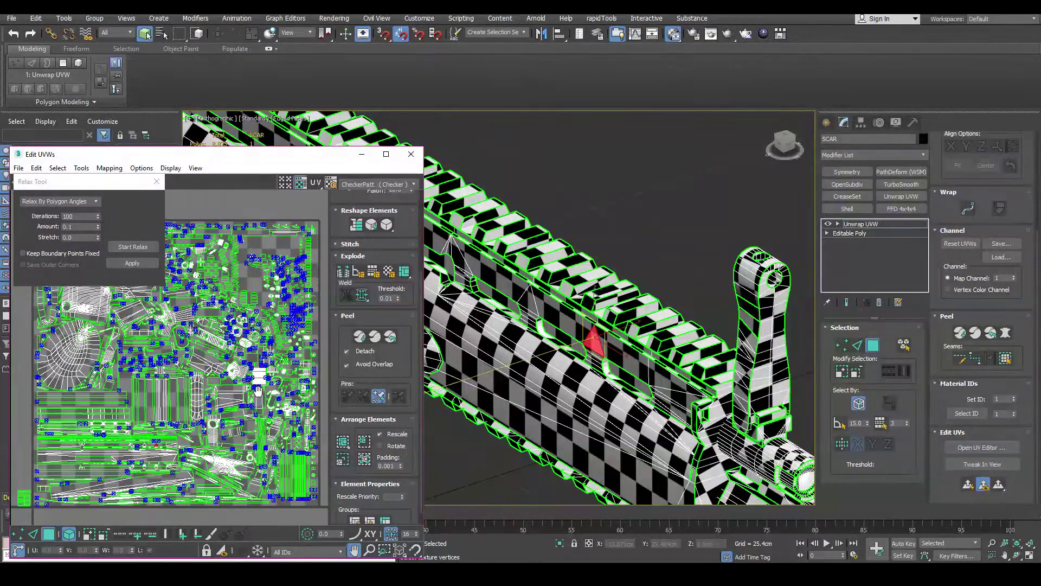
# Examine the handguard's underside and the whole rifle for remaining problems in the UV shells and checker pattern.
pyautogui.scroll(-8, 578, 384)
pyautogui.keyDown('alt'); pyautogui.moveTo(577, 384); pyautogui.dragTo(534, 348, button='middle'); pyautogui.keyUp('alt')
pyautogui.scroll(8, 542, 355)
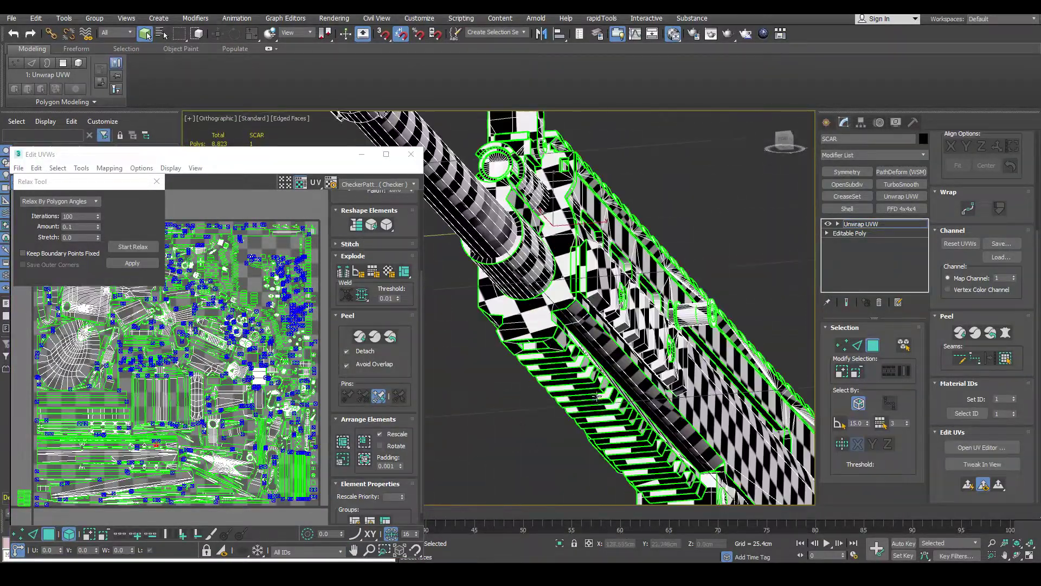
pyautogui.click(585, 393)
pyautogui.keyDown('alt'); pyautogui.moveTo(584, 392); pyautogui.dragTo(688, 308, button='middle'); pyautogui.keyUp('alt')
pyautogui.scroll(-5, 716, 308)
pyautogui.scroll(-5, 593, 365)
pyautogui.moveTo(549, 240); pyautogui.dragTo(696, 340)
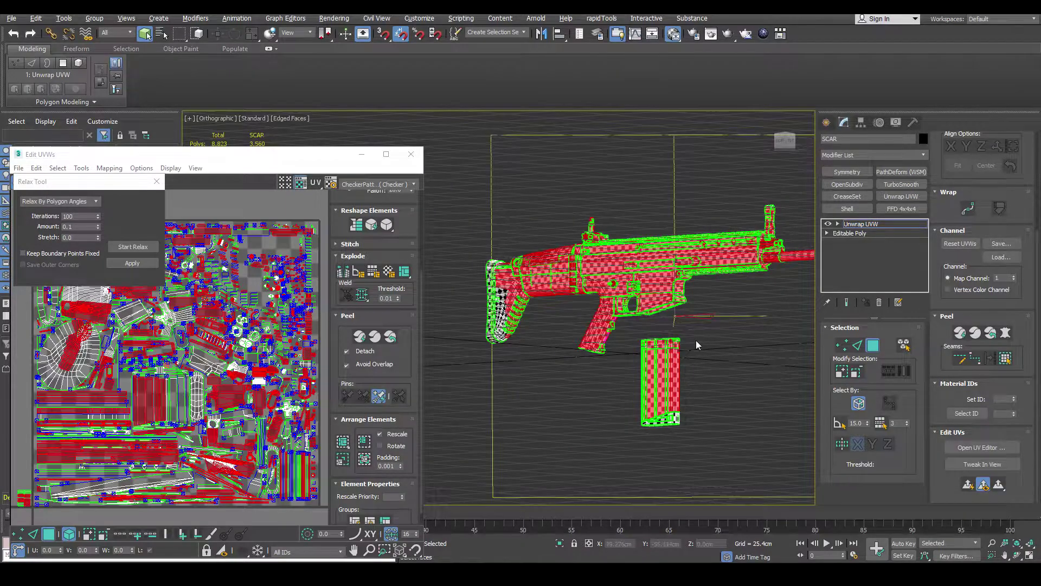
pyautogui.keyDown('alt'); pyautogui.moveTo(695, 340); pyautogui.dragTo(688, 346, button='middle'); pyautogui.keyUp('alt')
pyautogui.scroll(6, 678, 298)
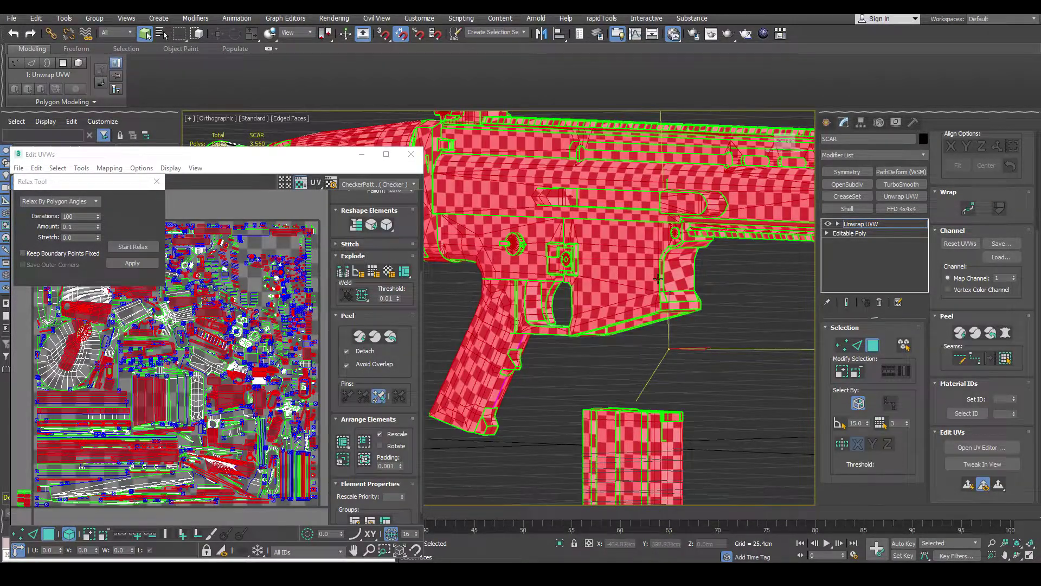
# Scale down the UV shell of the hidden face inside the magazine well.
pyautogui.keyDown('alt'); pyautogui.moveTo(657, 279); pyautogui.dragTo(558, 230, button='middle'); pyautogui.keyUp('alt')
pyautogui.click(628, 301)
pyautogui.keyDown('alt'); pyautogui.moveTo(627, 302); pyautogui.dragTo(656, 355, button='middle'); pyautogui.keyUp('alt')
pyautogui.moveTo(221, 328); pyautogui.dragTo(214, 335, button='middle')
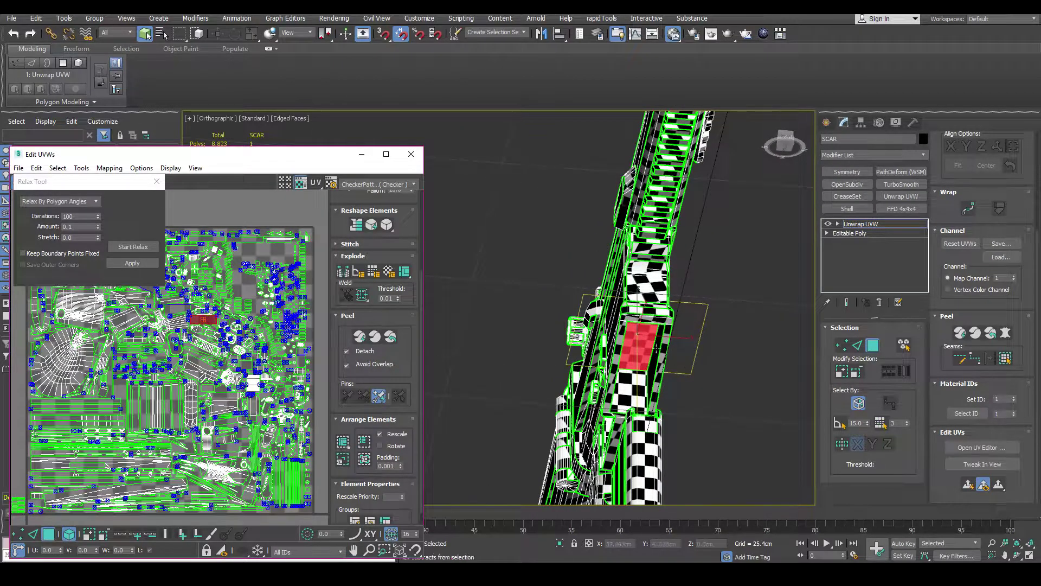
pyautogui.keyDown('alt'); pyautogui.moveTo(669, 237); pyautogui.dragTo(509, 315, button='middle'); pyautogui.keyUp('alt')
pyautogui.scroll(3, 622, 356)
pyautogui.scroll(7, 210, 319)
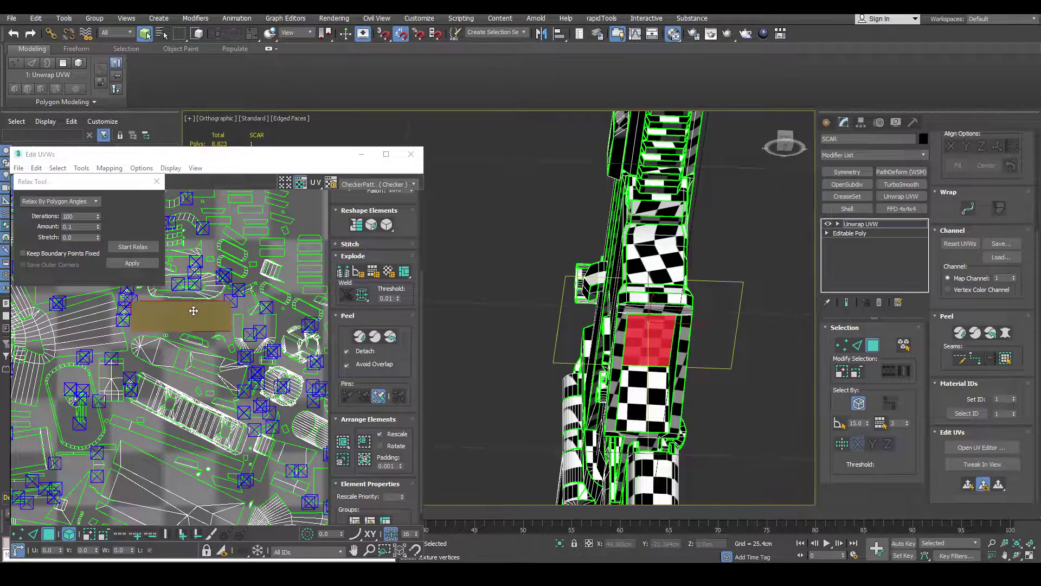
pyautogui.moveTo(194, 310); pyautogui.dragTo(191, 318)
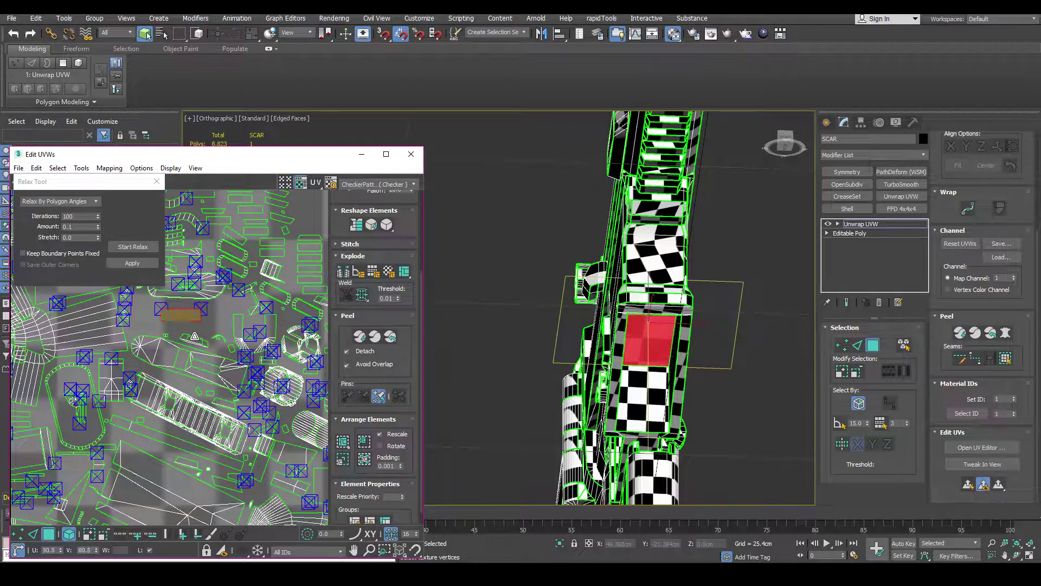
# Select the inner wall faces of the magazine well to examine their UV shells.
pyautogui.keyDown('alt'); pyautogui.moveTo(597, 337); pyautogui.dragTo(689, 304, button='middle'); pyautogui.keyUp('alt')
pyautogui.click(685, 347)
pyautogui.keyDown('alt'); pyautogui.moveTo(685, 347); pyautogui.dragTo(548, 374, button='middle'); pyautogui.keyUp('alt')
pyautogui.keyDown('ctrl'); pyautogui.click(649, 402); pyautogui.keyUp('ctrl')
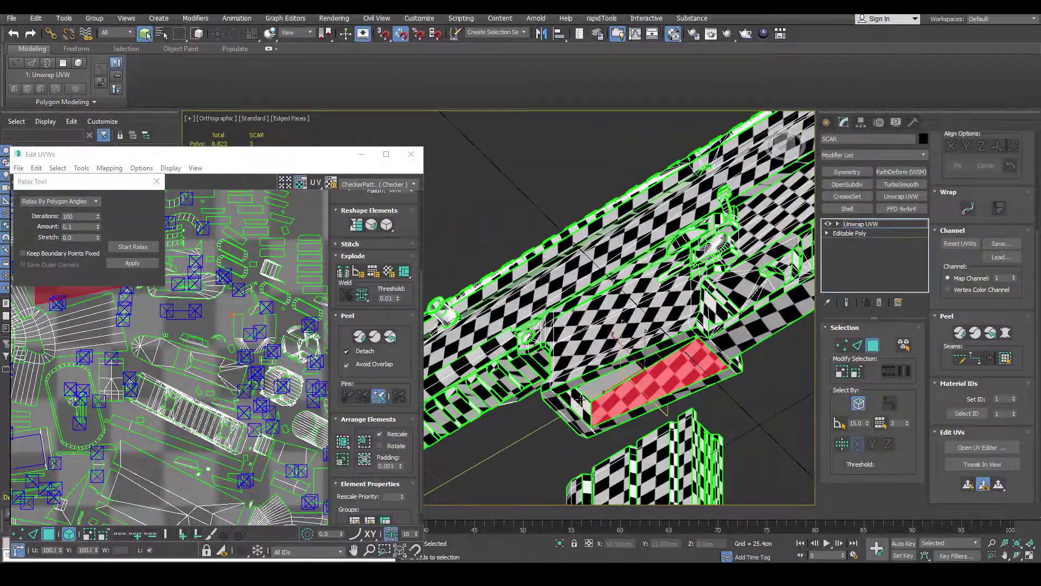
pyautogui.keyDown('ctrl'); pyautogui.click(578, 402); pyautogui.keyUp('ctrl')
pyautogui.moveTo(230, 381); pyautogui.dragTo(234, 358, button='middle')
pyautogui.scroll(-6, 234, 358)
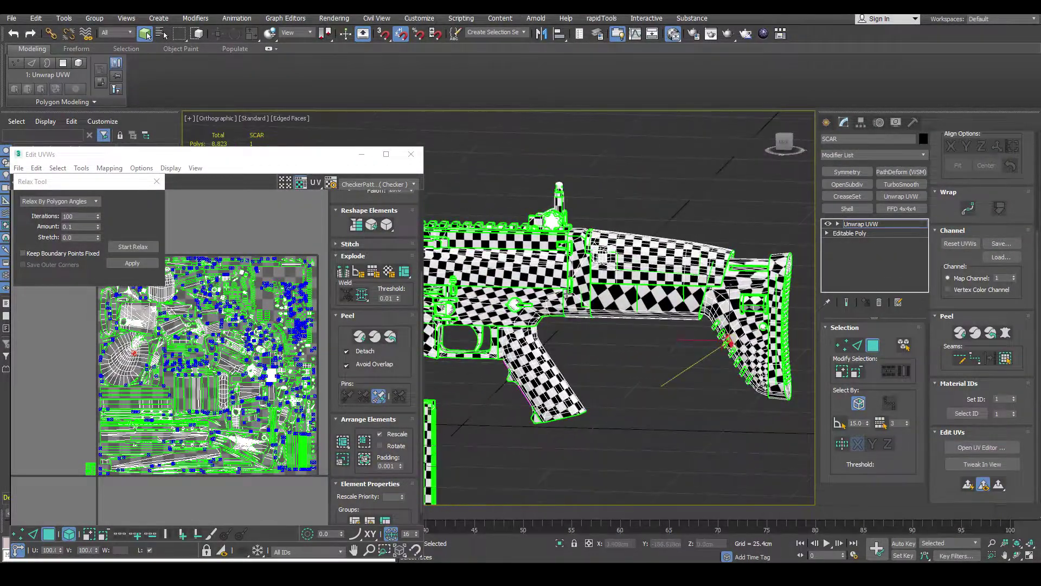
# Pack all UV shells, including the separated rail-tooth shells, into the UV tile with rescaling and rotation off and 0.001 padding.
pyautogui.moveTo(263, 347); pyautogui.dragTo(255, 328, button='middle')
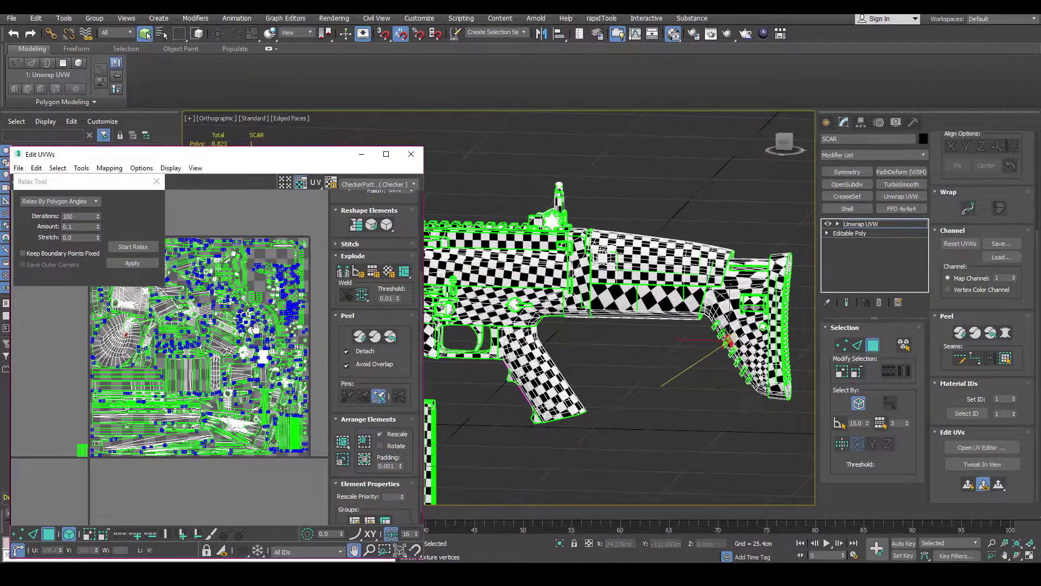
pyautogui.scroll(-3, 255, 328)
pyautogui.moveTo(118, 273); pyautogui.dragTo(130, 261)
pyautogui.moveTo(301, 334); pyautogui.dragTo(294, 342, button='middle')
pyautogui.scroll(2, 297, 379)
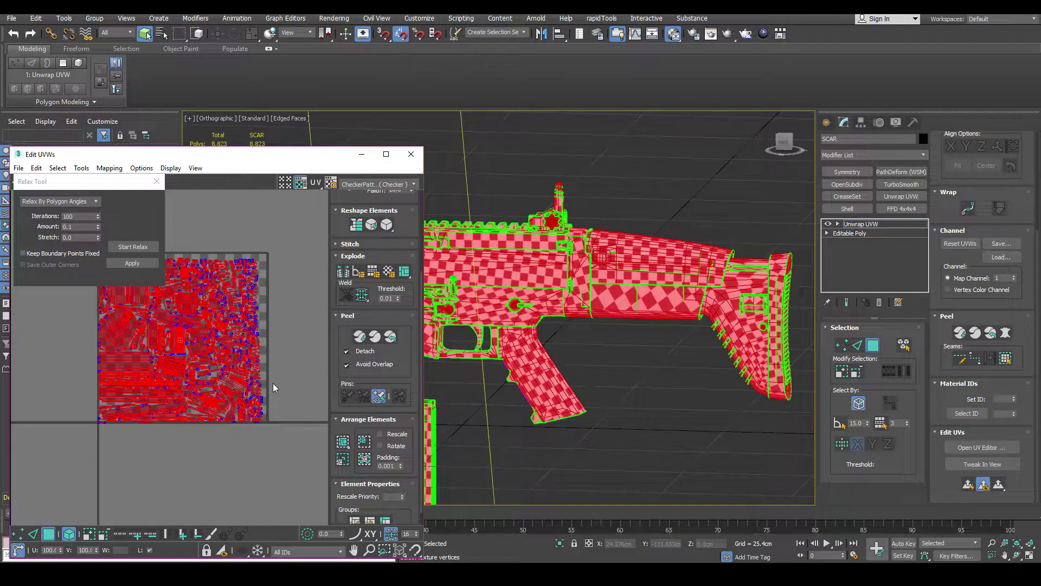
# Examine the lower receiver and magazine-well faces to check the checker density of the repacked shells.
pyautogui.moveTo(197, 338); pyautogui.dragTo(220, 370, button='middle')
pyautogui.moveTo(527, 365); pyautogui.dragTo(627, 331, button='middle')
pyautogui.scroll(-2, 548, 382)
pyautogui.scroll(5, 628, 330)
pyautogui.moveTo(521, 347); pyautogui.dragTo(594, 313, button='middle')
pyautogui.click(556, 363)
pyautogui.click(492, 362)
pyautogui.scroll(-4, 543, 355)
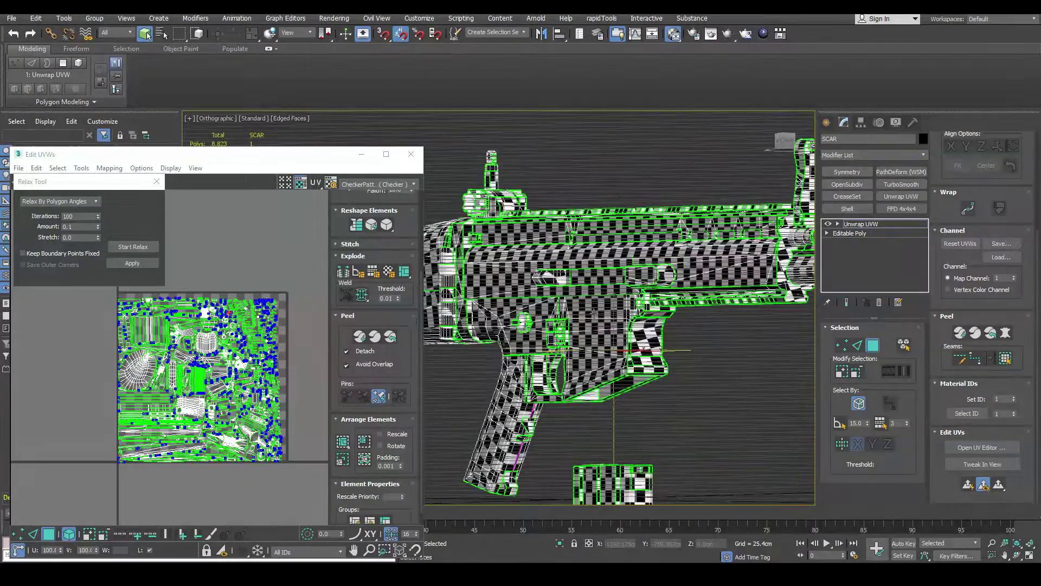
# Select all UV shells, then scale and shift them slightly so the packed layout fills the UV tile.
pyautogui.hotkey('ctrl', 'a')
pyautogui.moveTo(161, 391); pyautogui.dragTo(154, 398, button='middle')
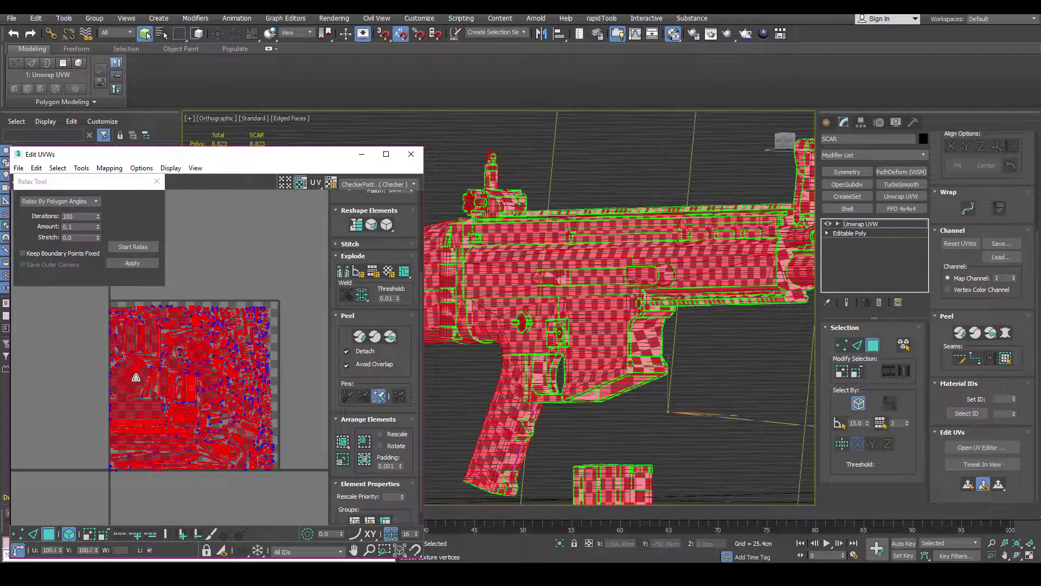
pyautogui.press('w')
pyautogui.moveTo(136, 377); pyautogui.dragTo(133, 375)
pyautogui.moveTo(263, 429); pyautogui.dragTo(228, 383, button='middle')
pyautogui.scroll(5, 237, 392)
pyautogui.scroll(-5, 237, 393)
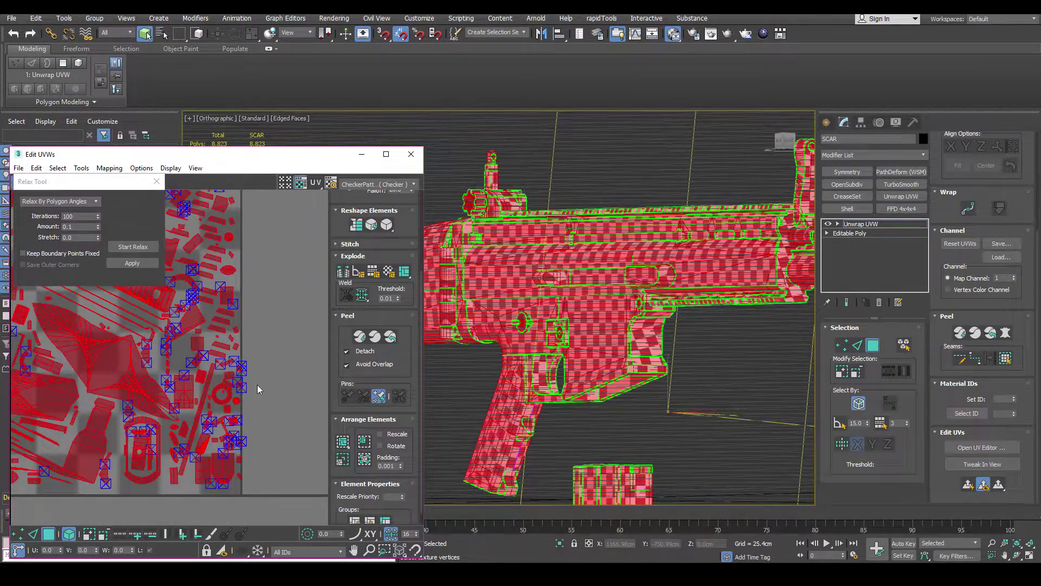
# Move the small shells that touch the UV tile's right border to just inside the tile.
pyautogui.click(273, 313)
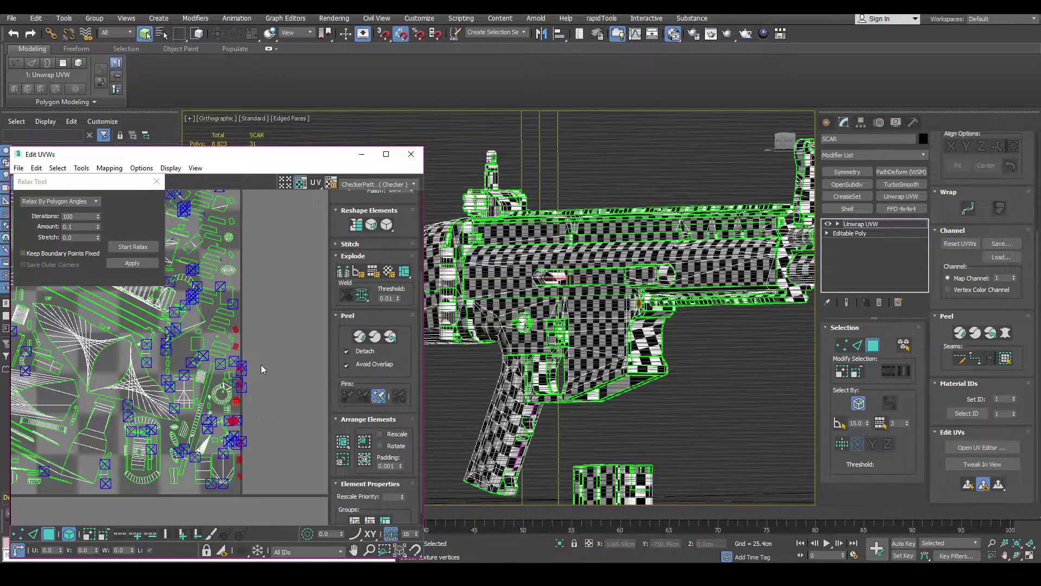
pyautogui.scroll(-3, 254, 436)
pyautogui.scroll(4, 259, 253)
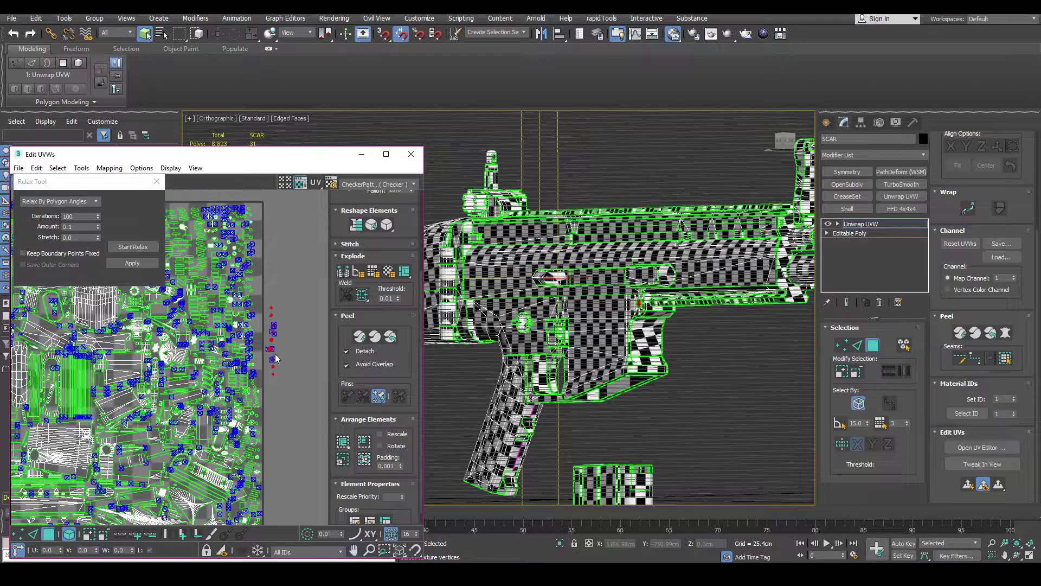
pyautogui.scroll(-3, 238, 342)
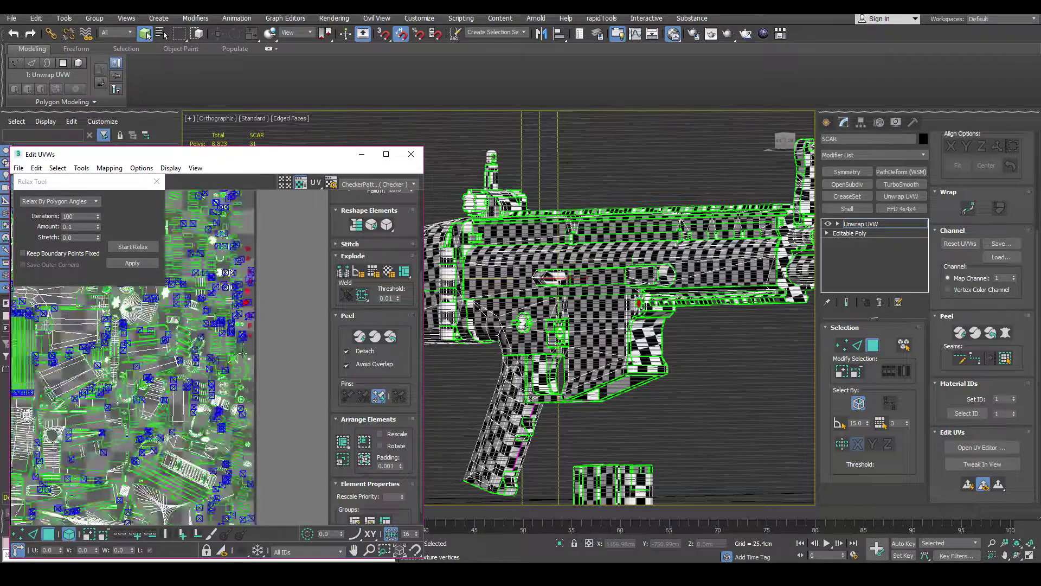
# Examine the packed layout along the UV tile's borders and corners for stray shells and free space.
pyautogui.moveTo(131, 369); pyautogui.dragTo(279, 271, button='middle')
pyautogui.scroll(4, 209, 403)
pyautogui.scroll(-2, 181, 409)
pyautogui.moveTo(182, 411); pyautogui.dragTo(186, 505, button='middle')
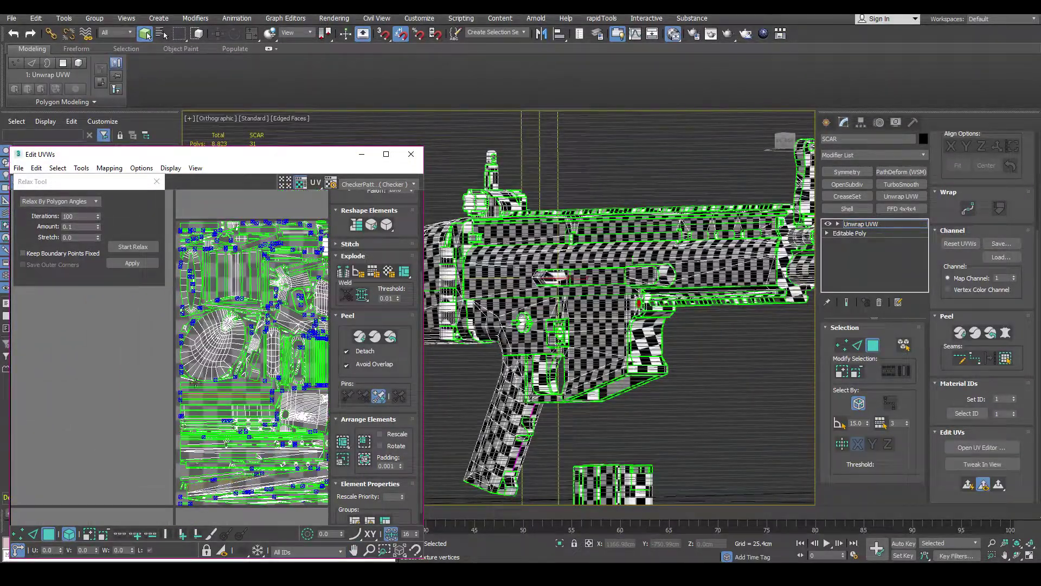
pyautogui.scroll(-3, 217, 402)
pyautogui.moveTo(238, 347); pyautogui.dragTo(102, 356, button='middle')
pyautogui.scroll(4, 217, 358)
pyautogui.scroll(-4, 219, 358)
pyautogui.scroll(5, 100, 355)
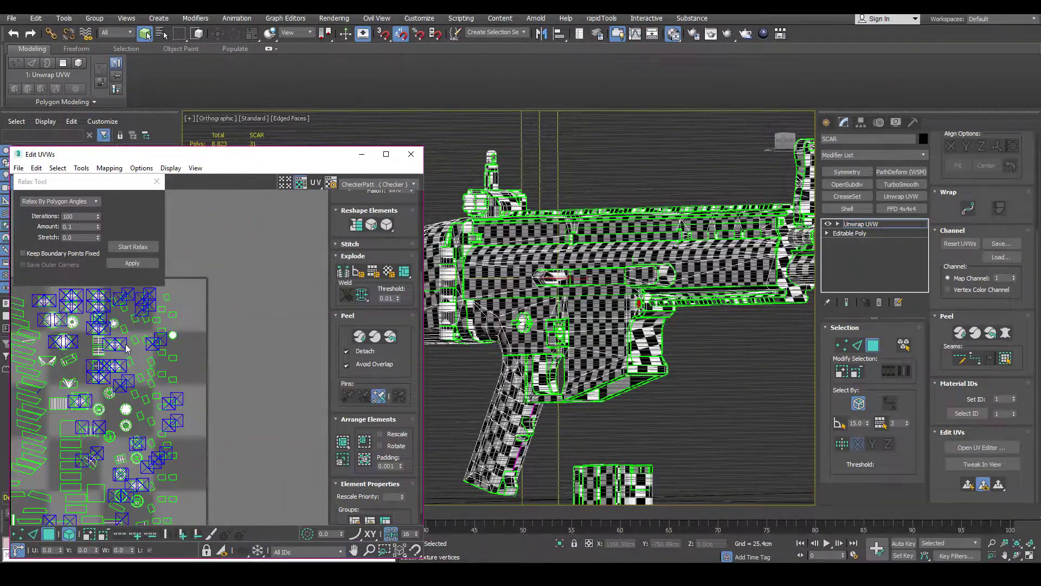